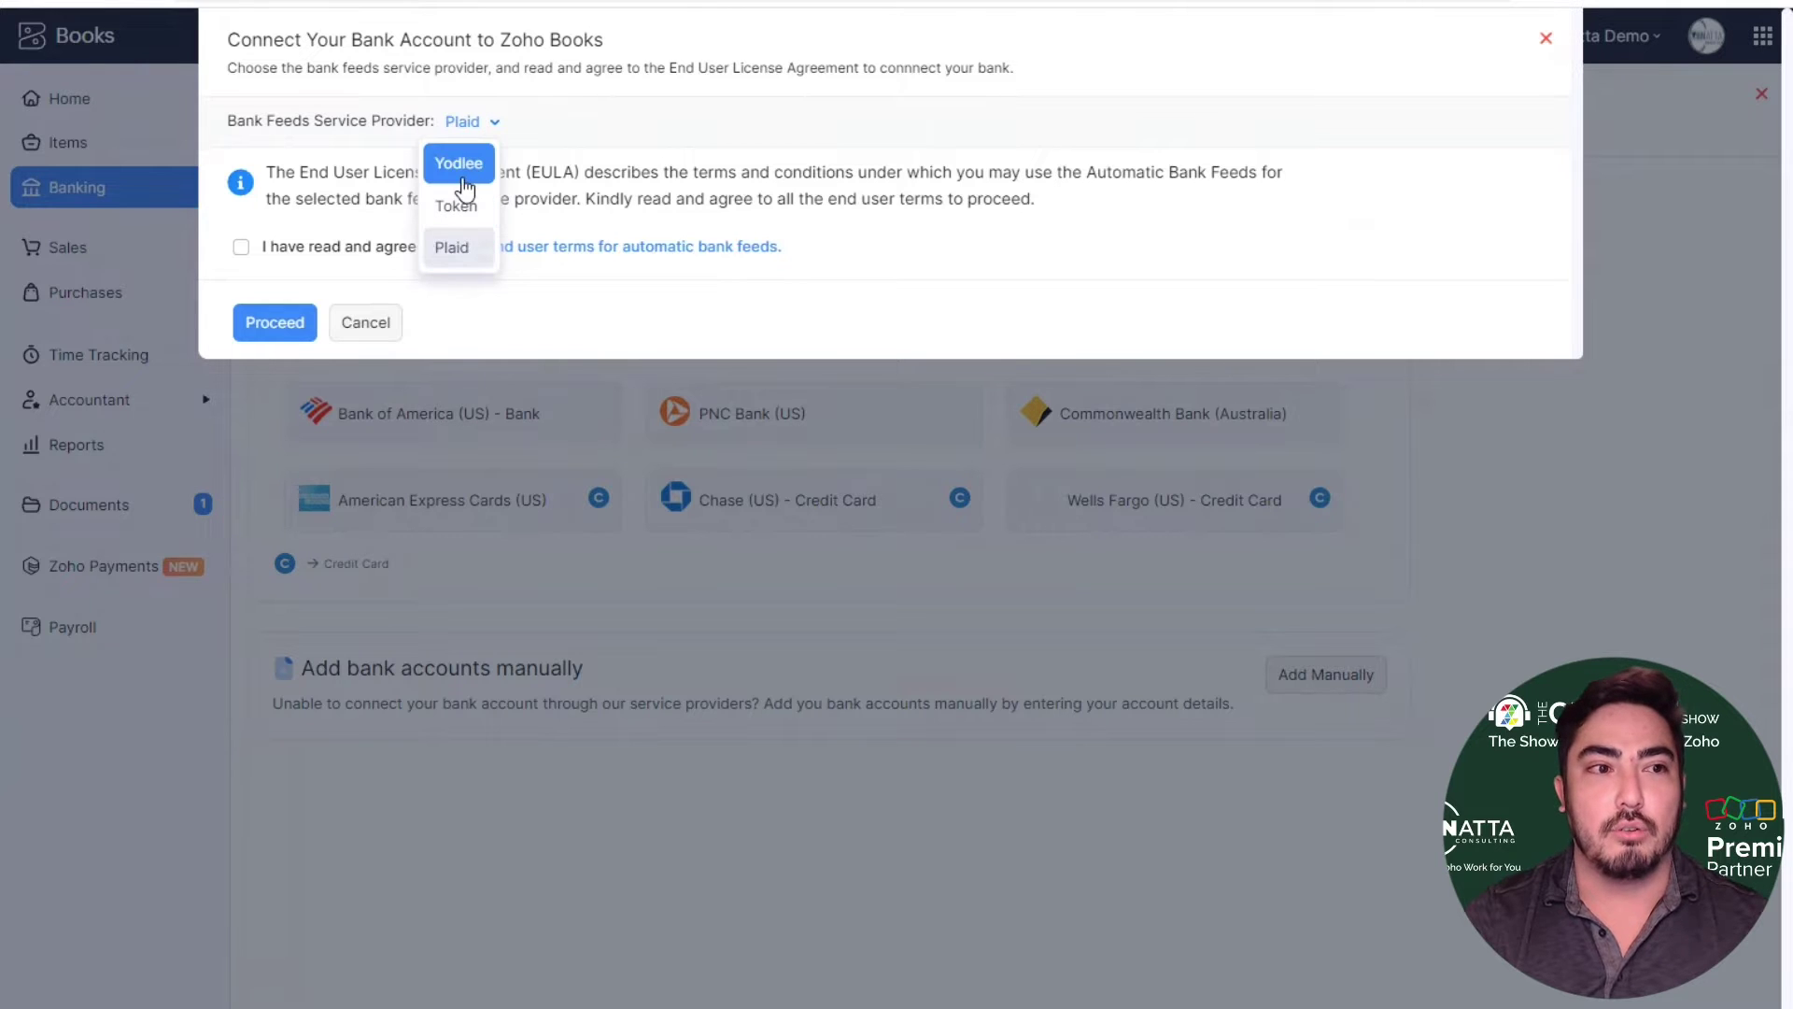
- Keep Plaid as the bank feeds provider, accept the EULA terms, and proceed to Plaid
left_click(459, 248)
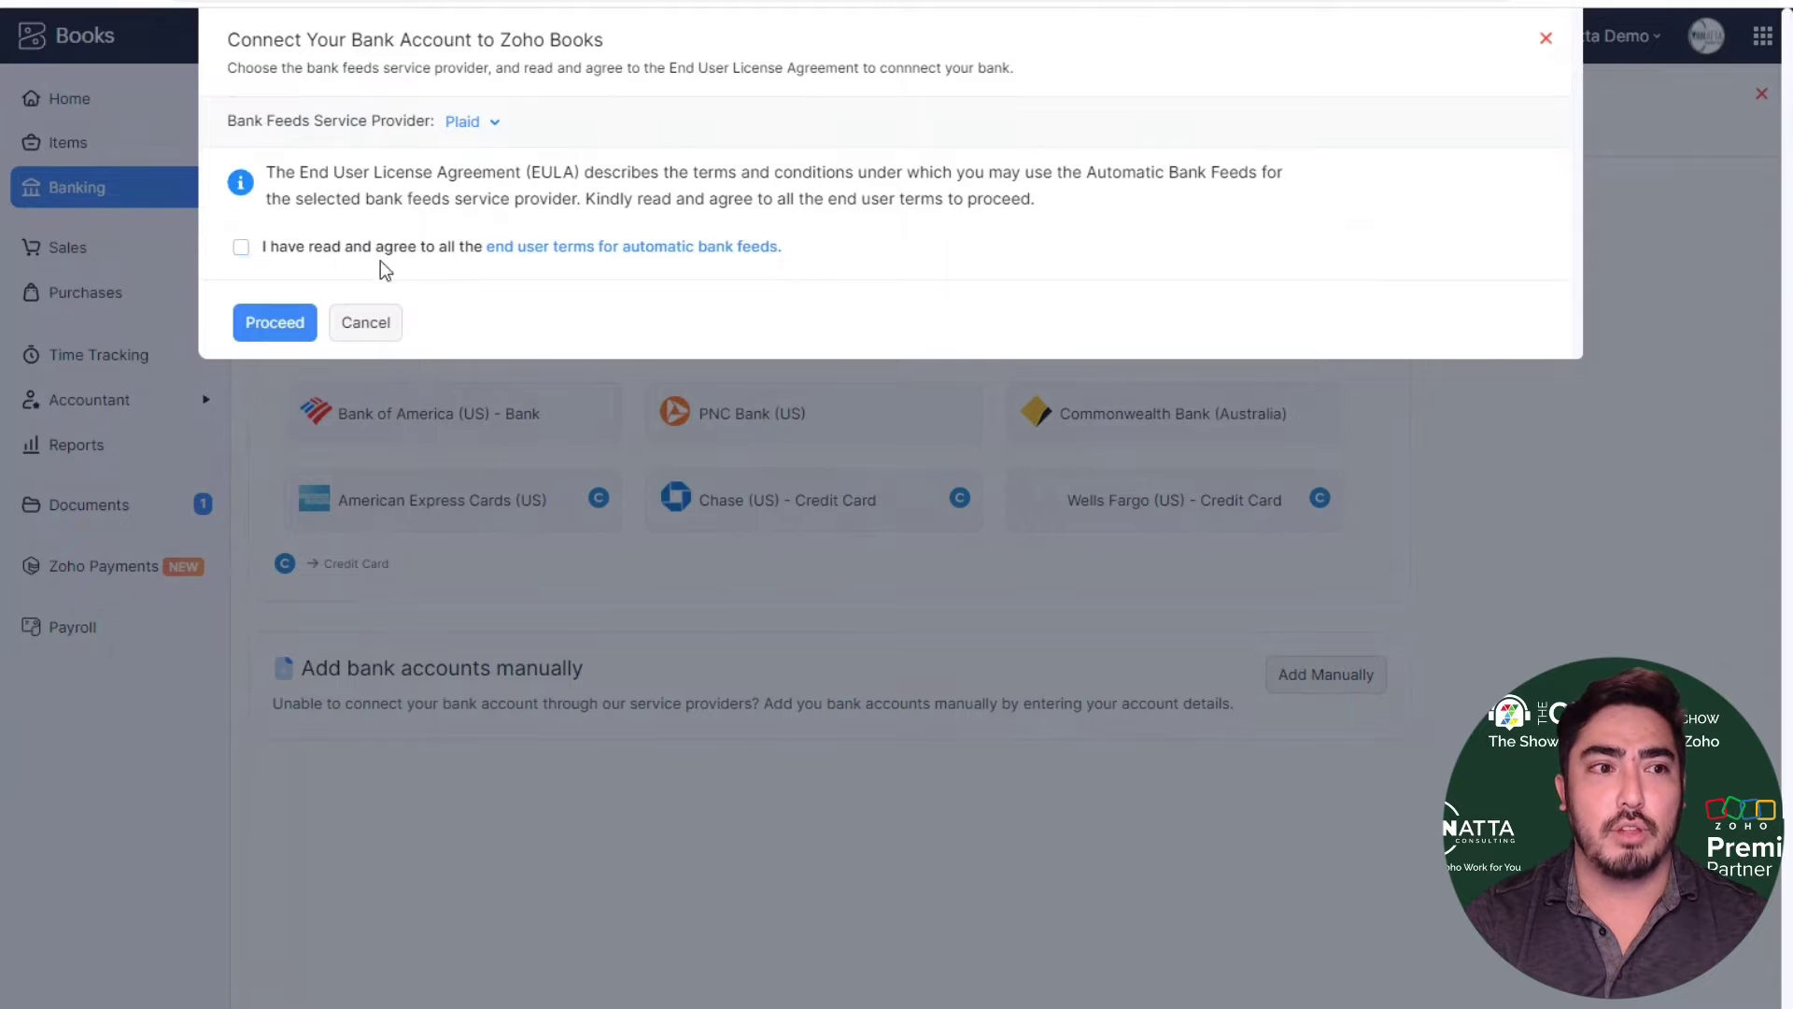
left_click(291, 250)
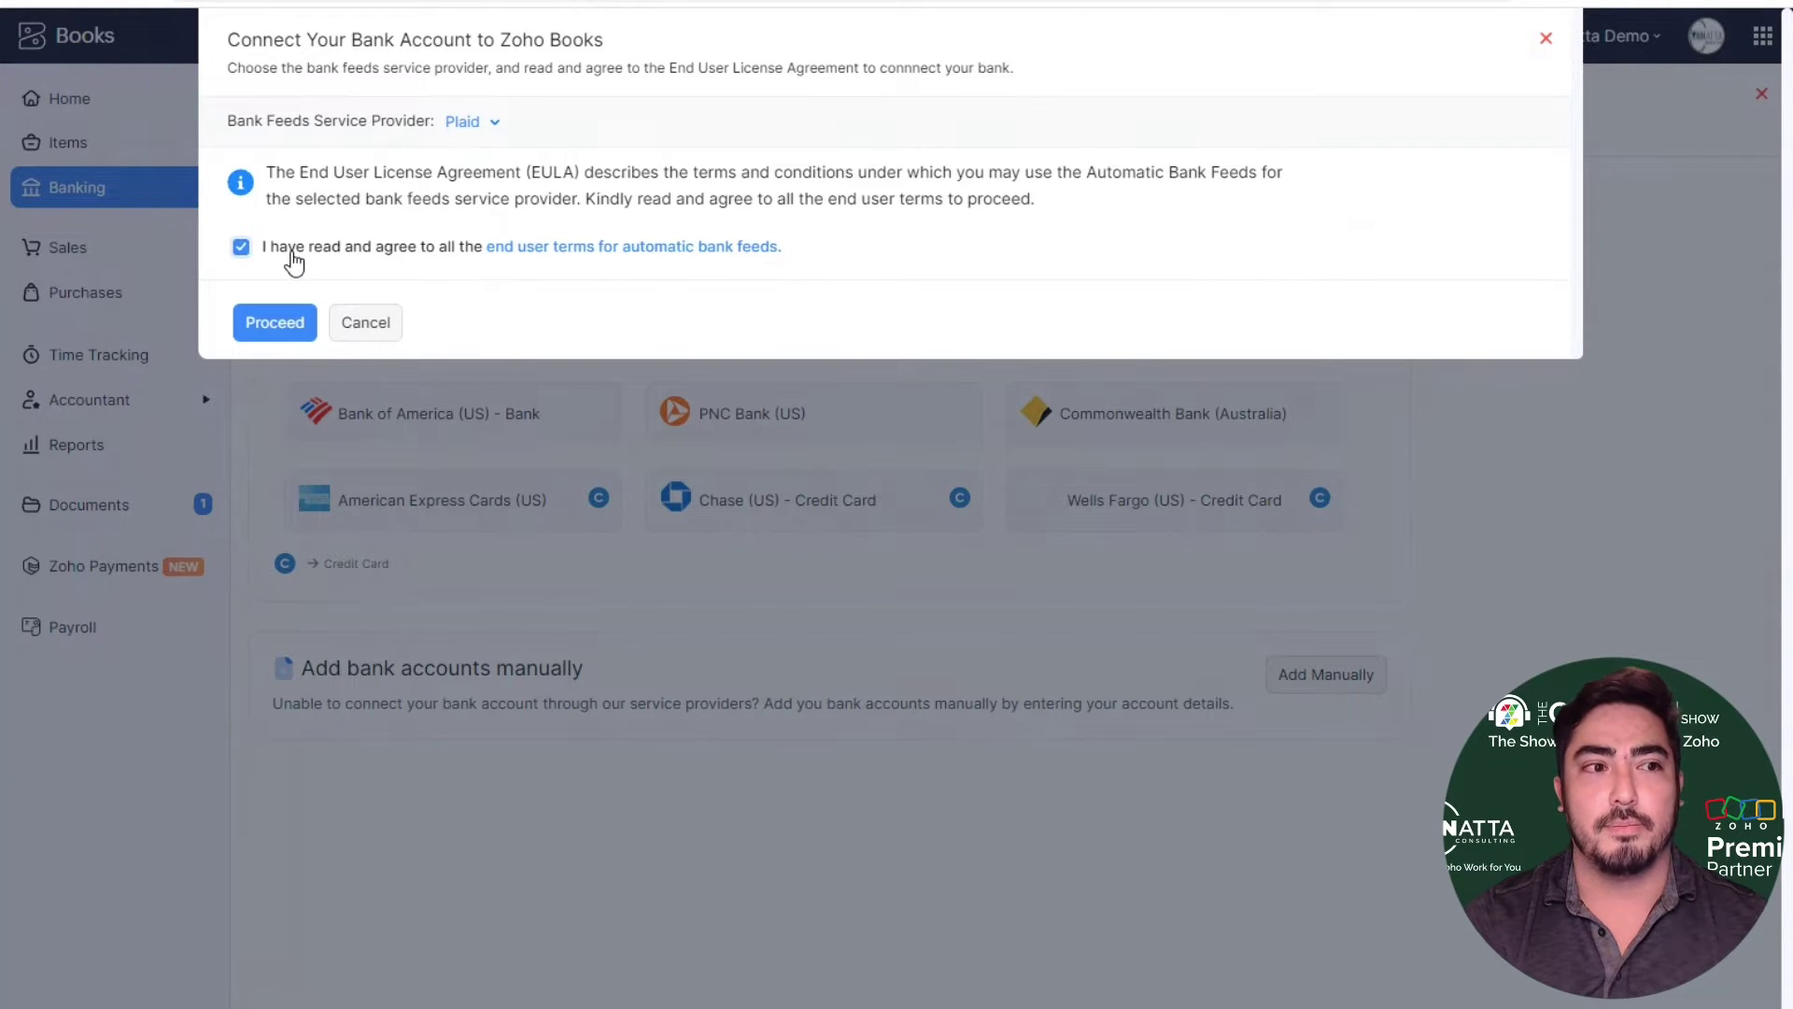
left_click(274, 323)
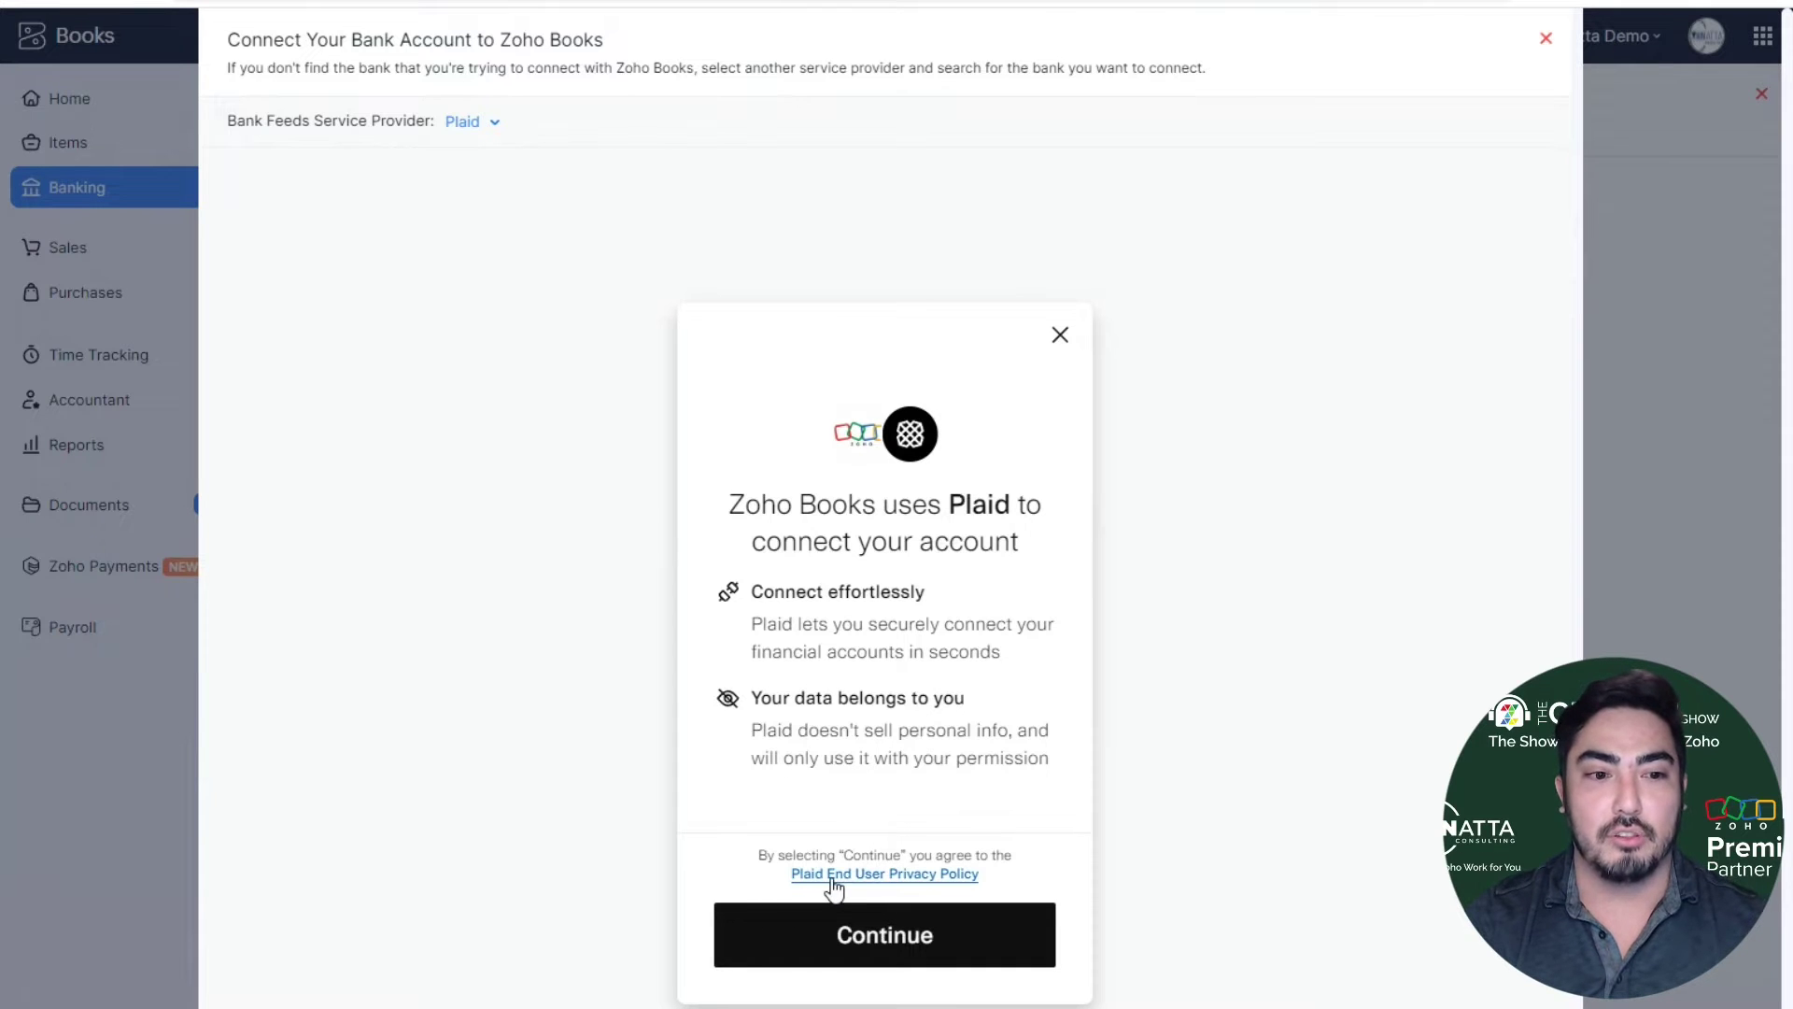
- Skip saving a phone number, search 'vccu', and pick Ventura County Credit Union
left_click(878, 938)
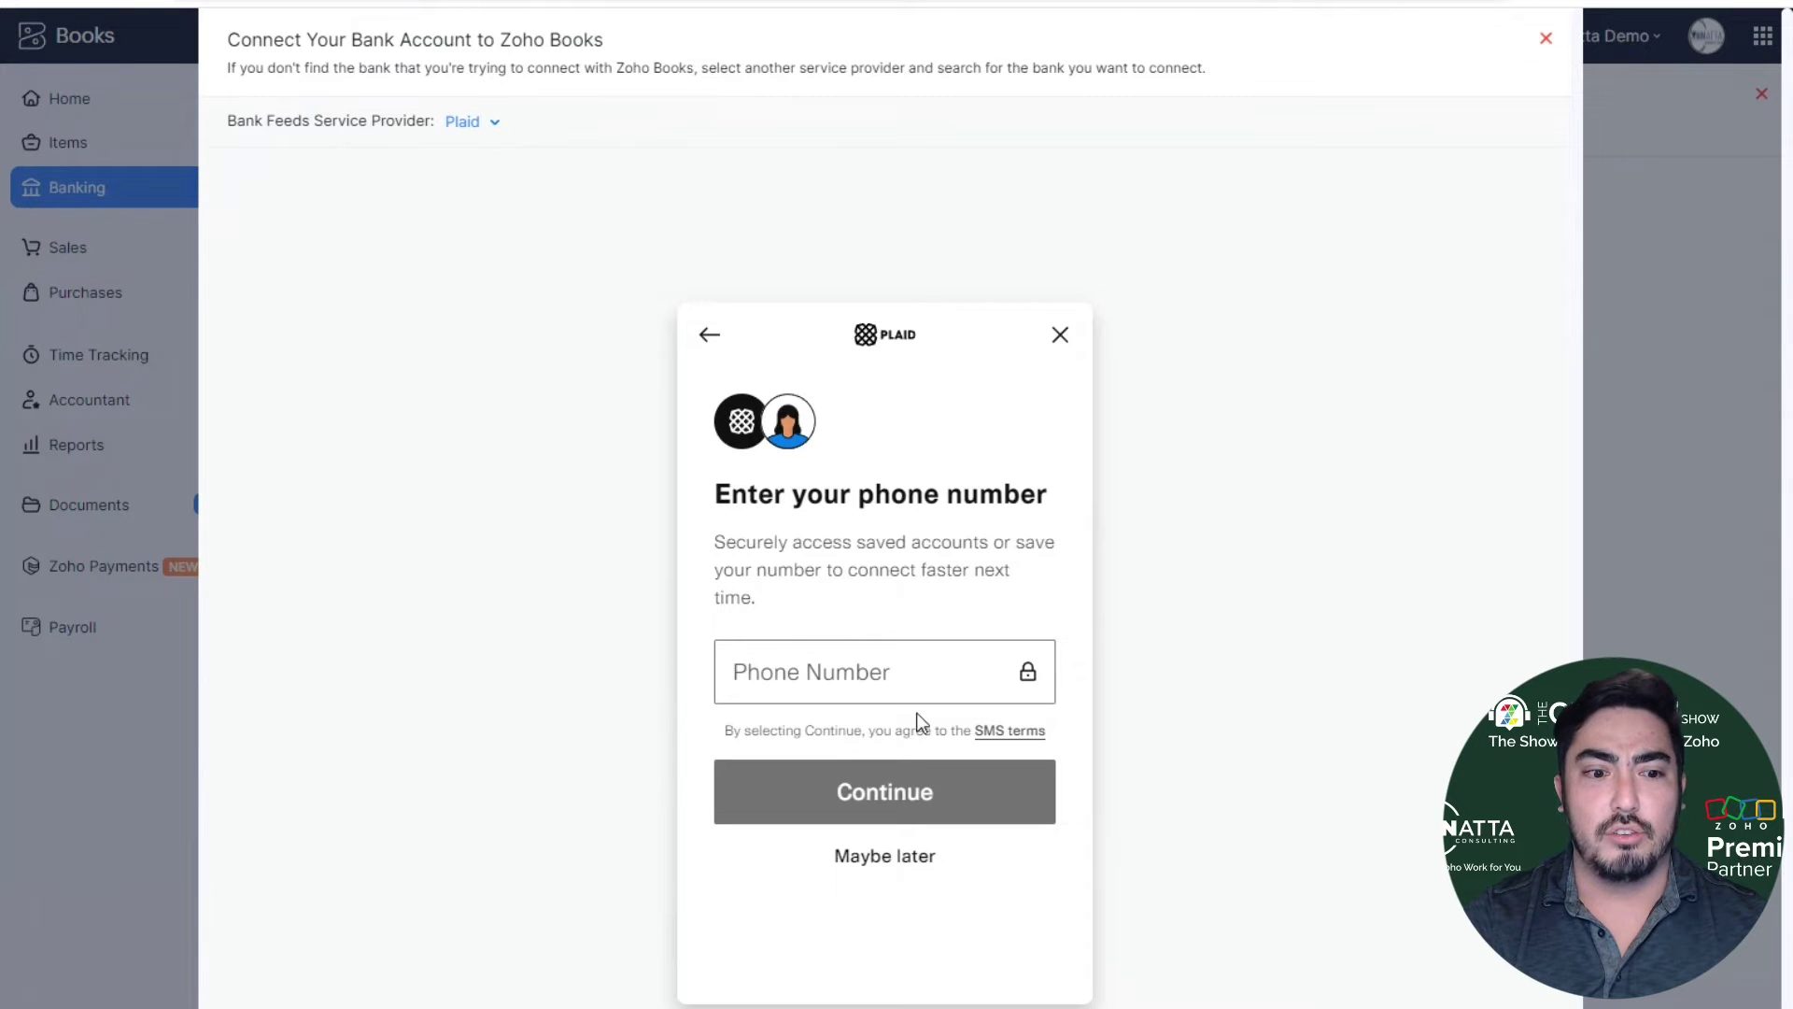
left_click(887, 869)
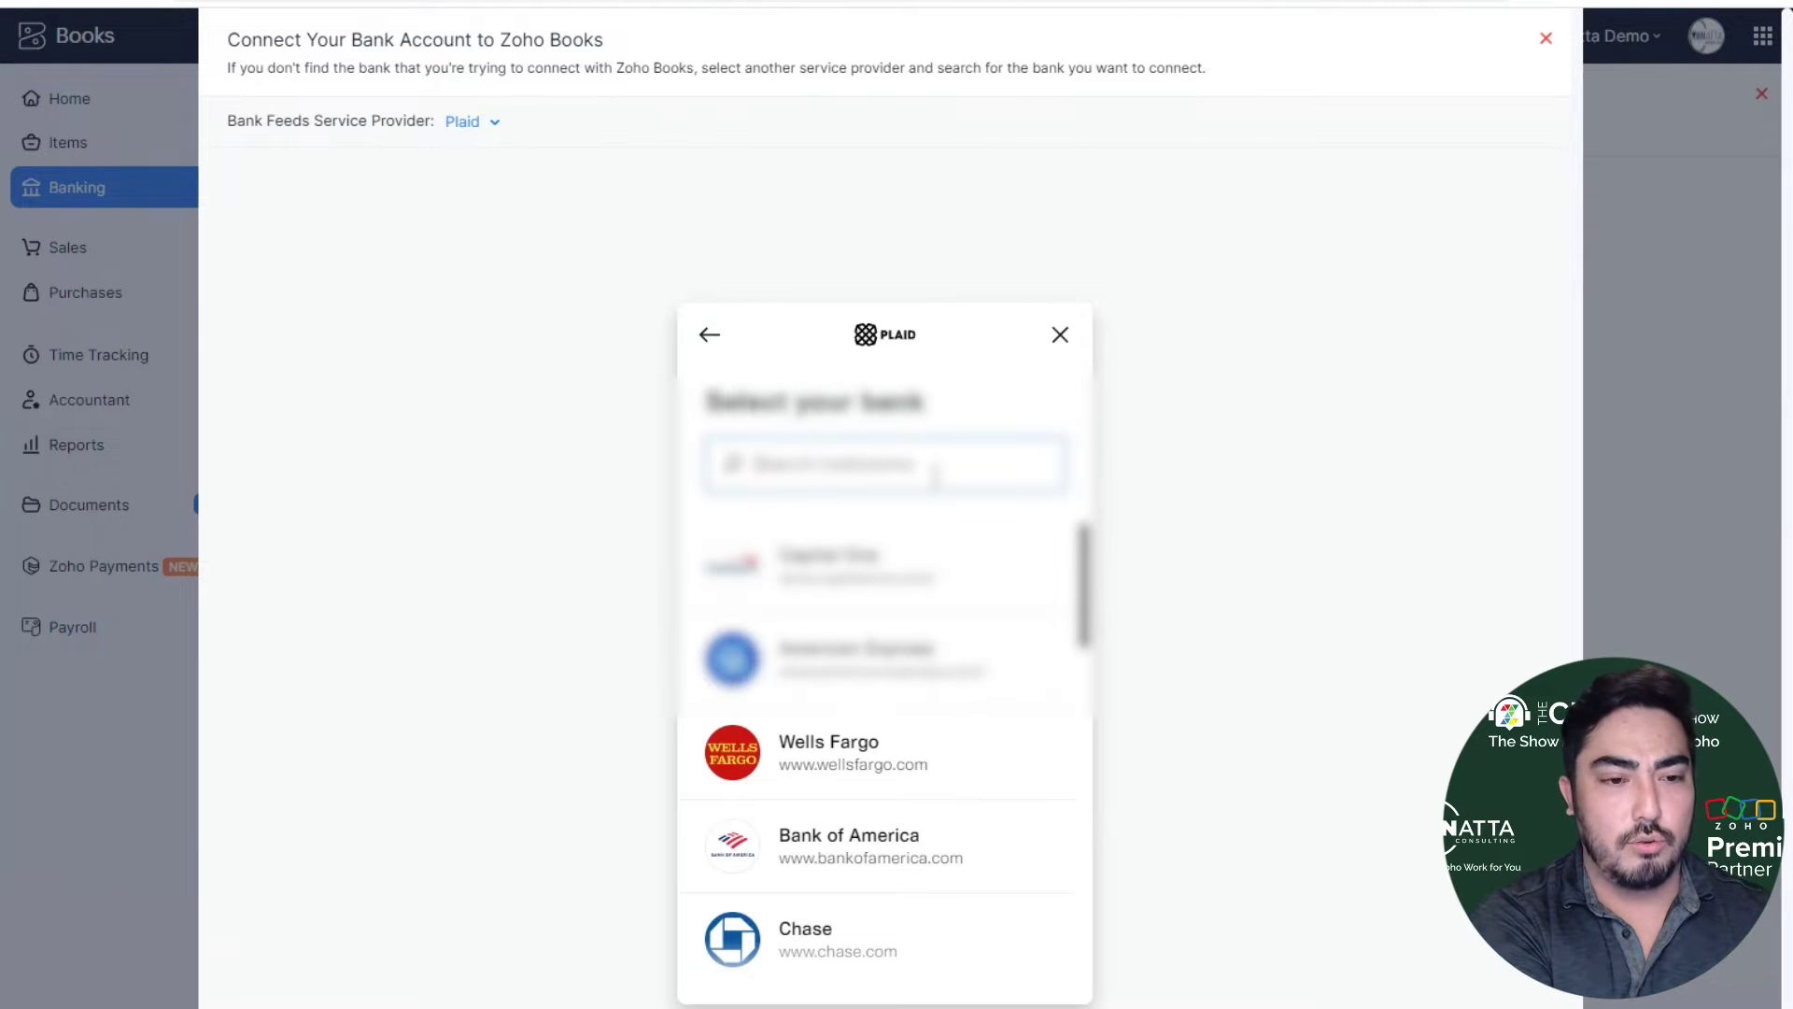
type("vccu")
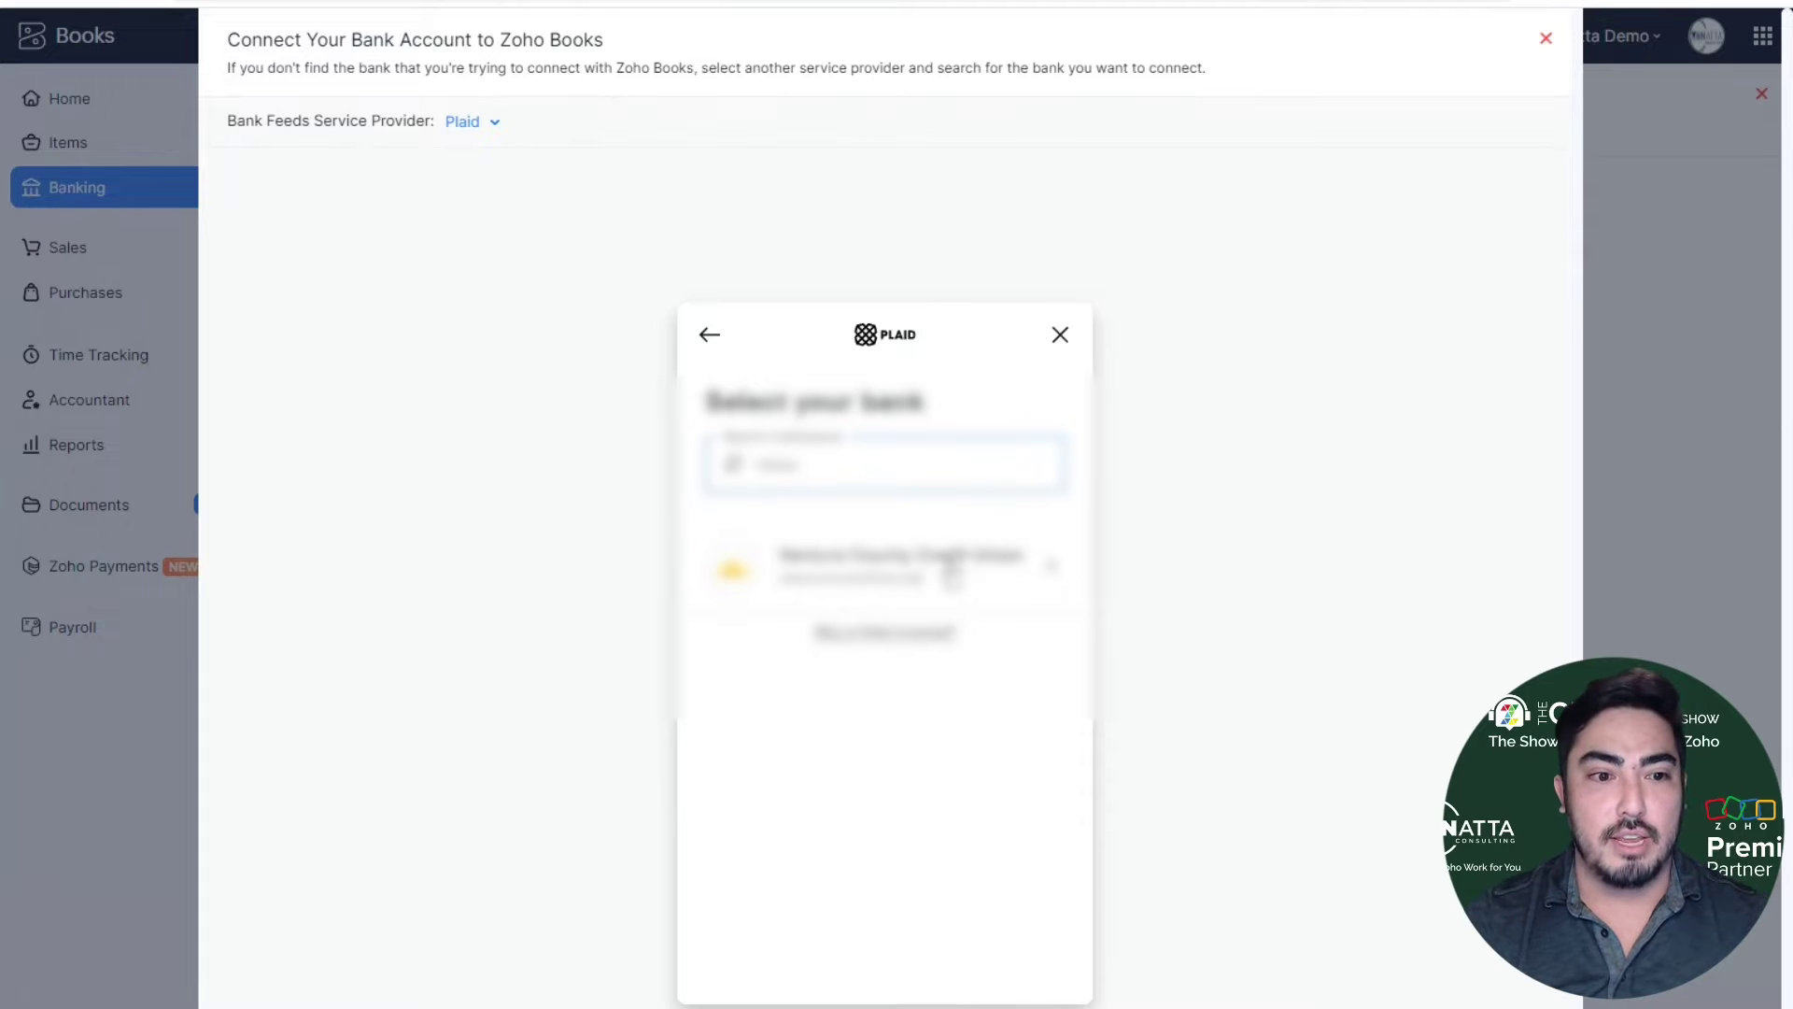
left_click(961, 576)
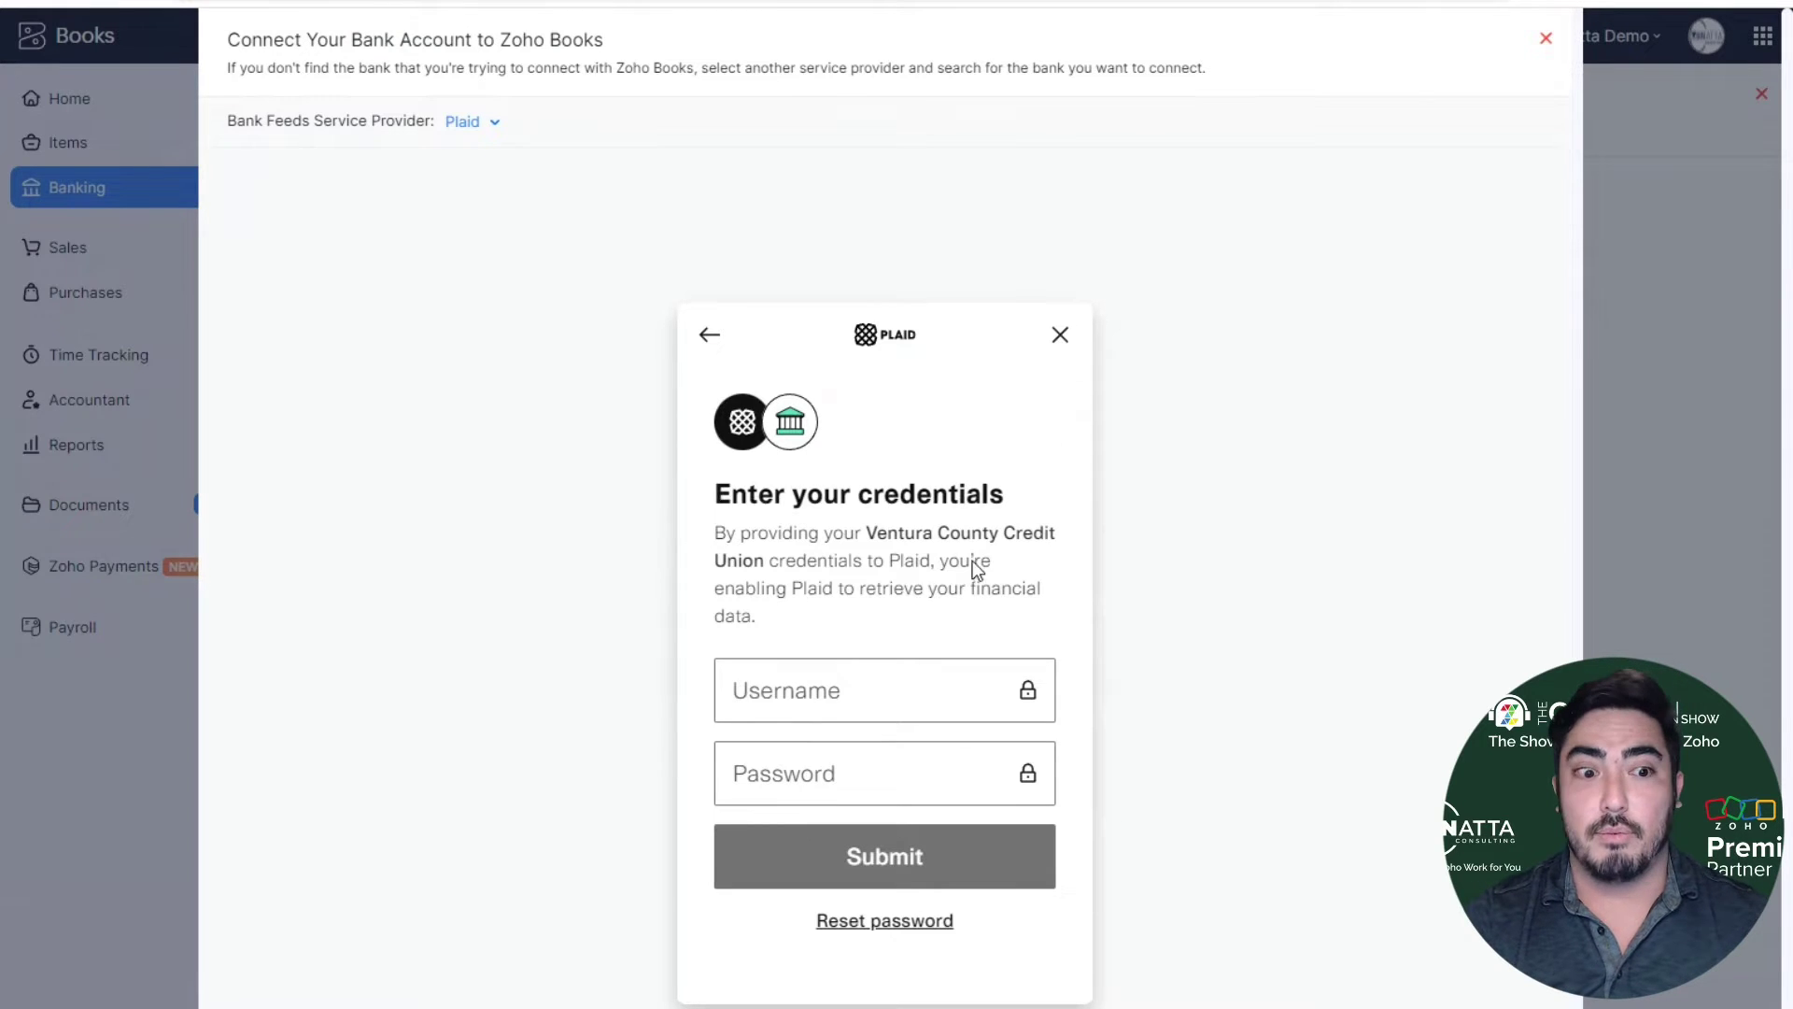
- Sign in to Ventura County Credit Union with the bank username and password
left_click(925, 695)
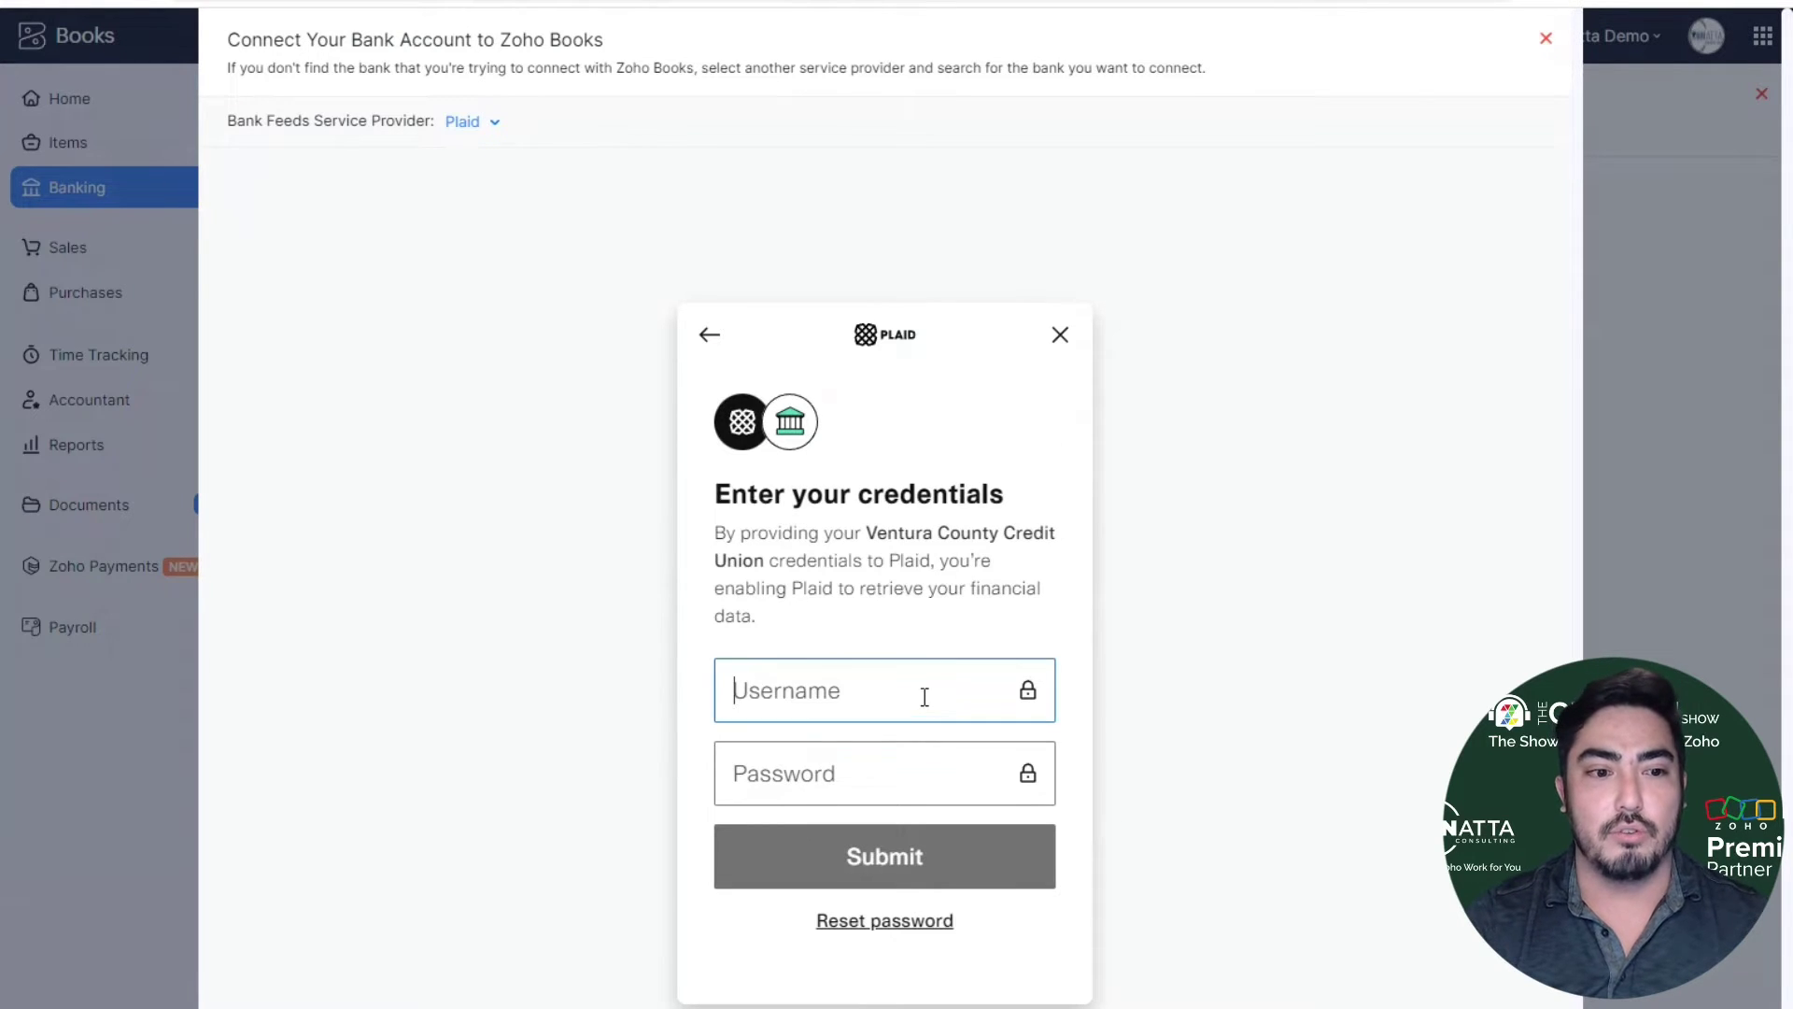
type("username")
key("Tab")
type("password")
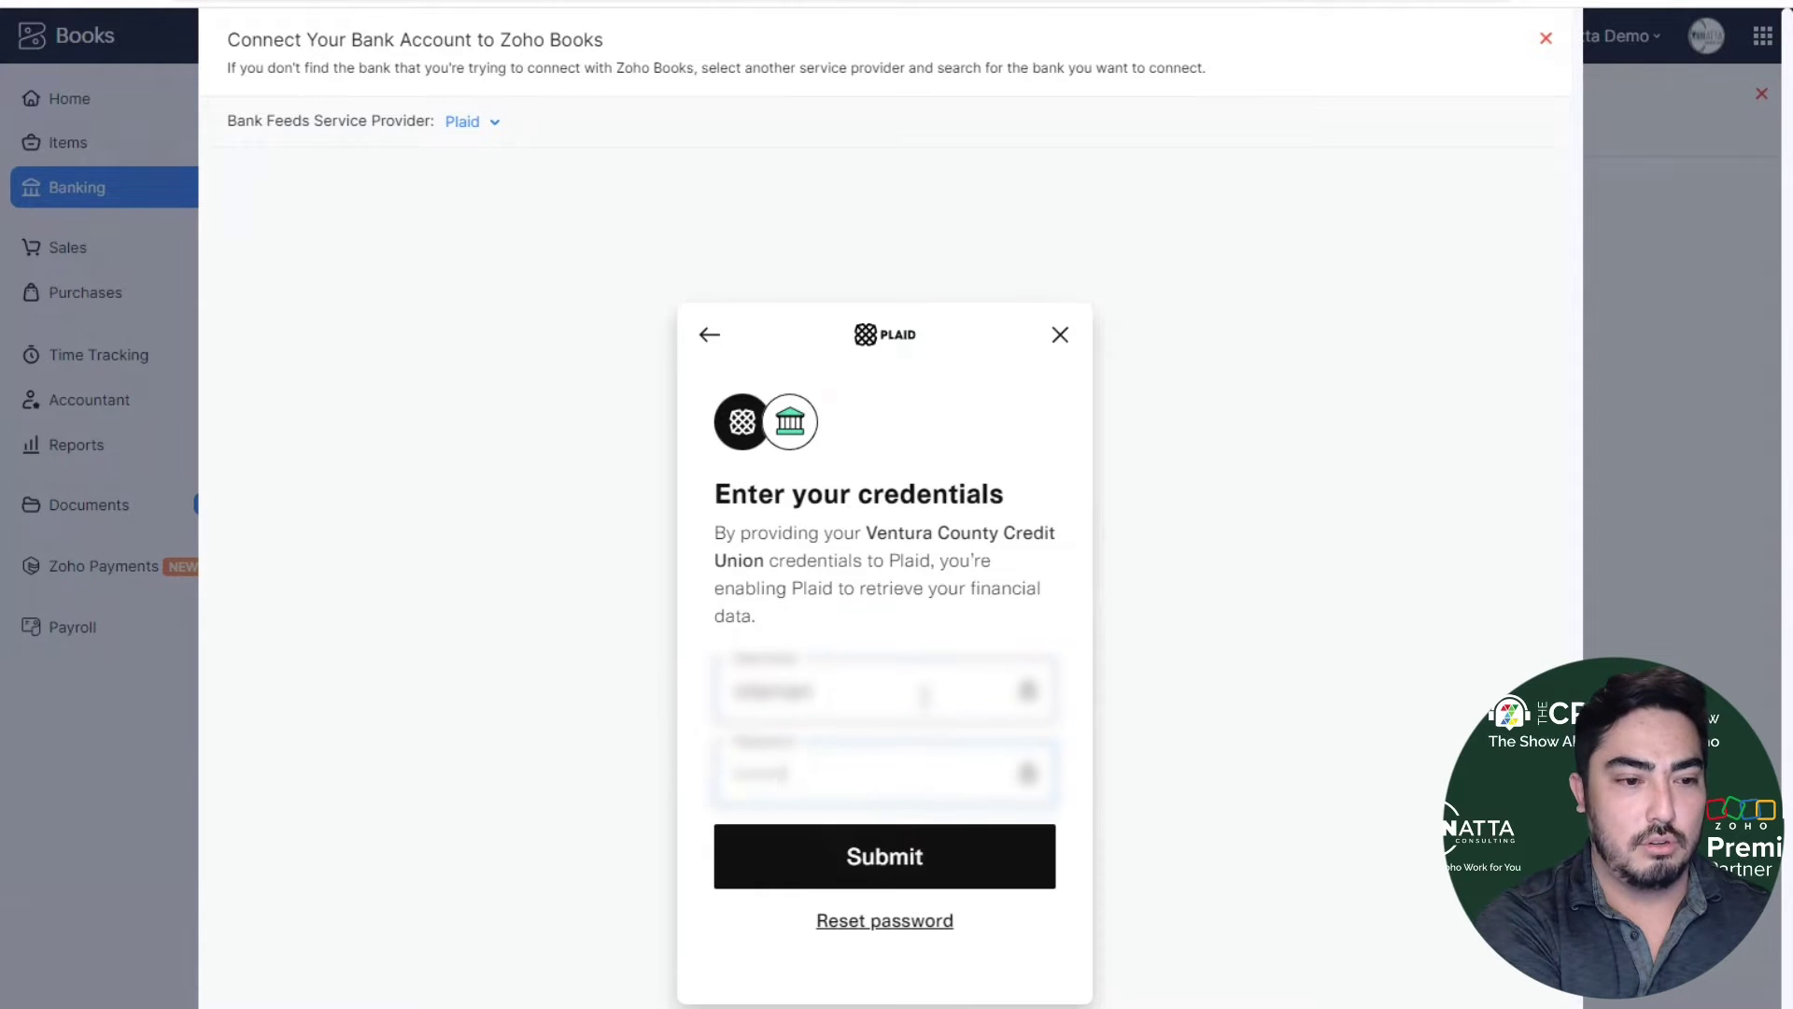
key("Return")
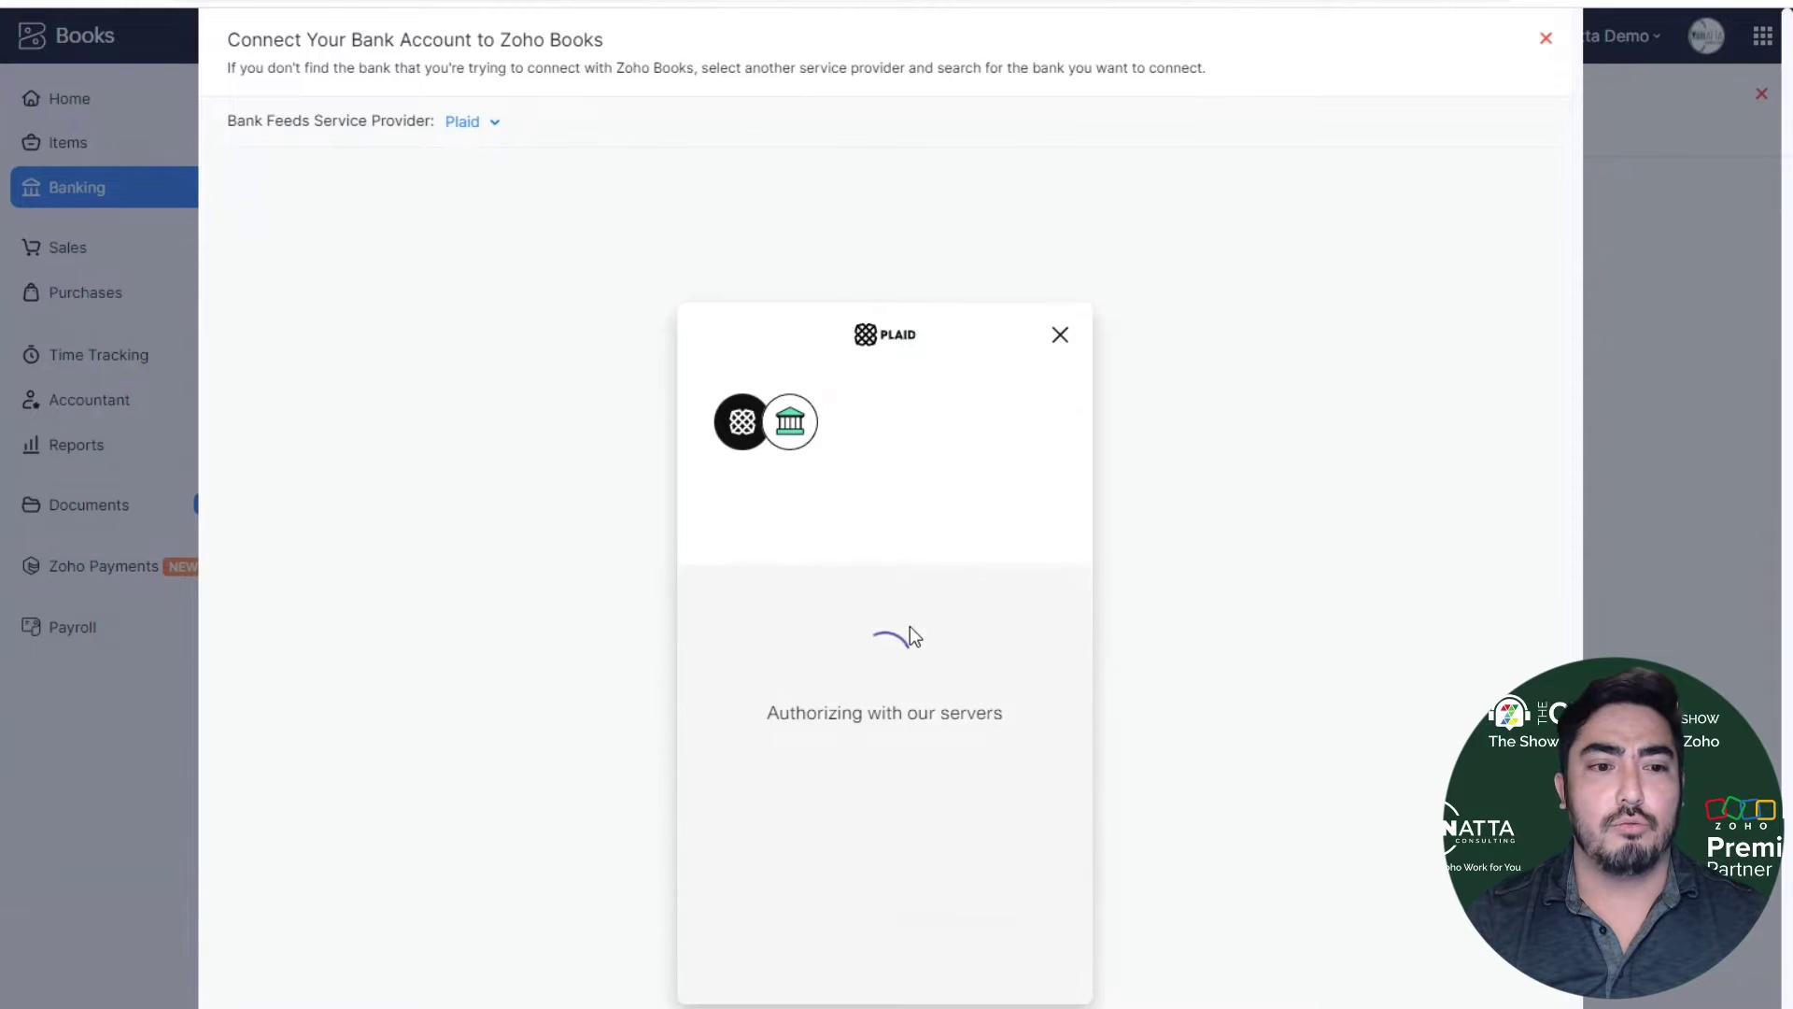
- Have a security code sent by text and submit it to verify identity
scroll(953, 604, "down", 1)
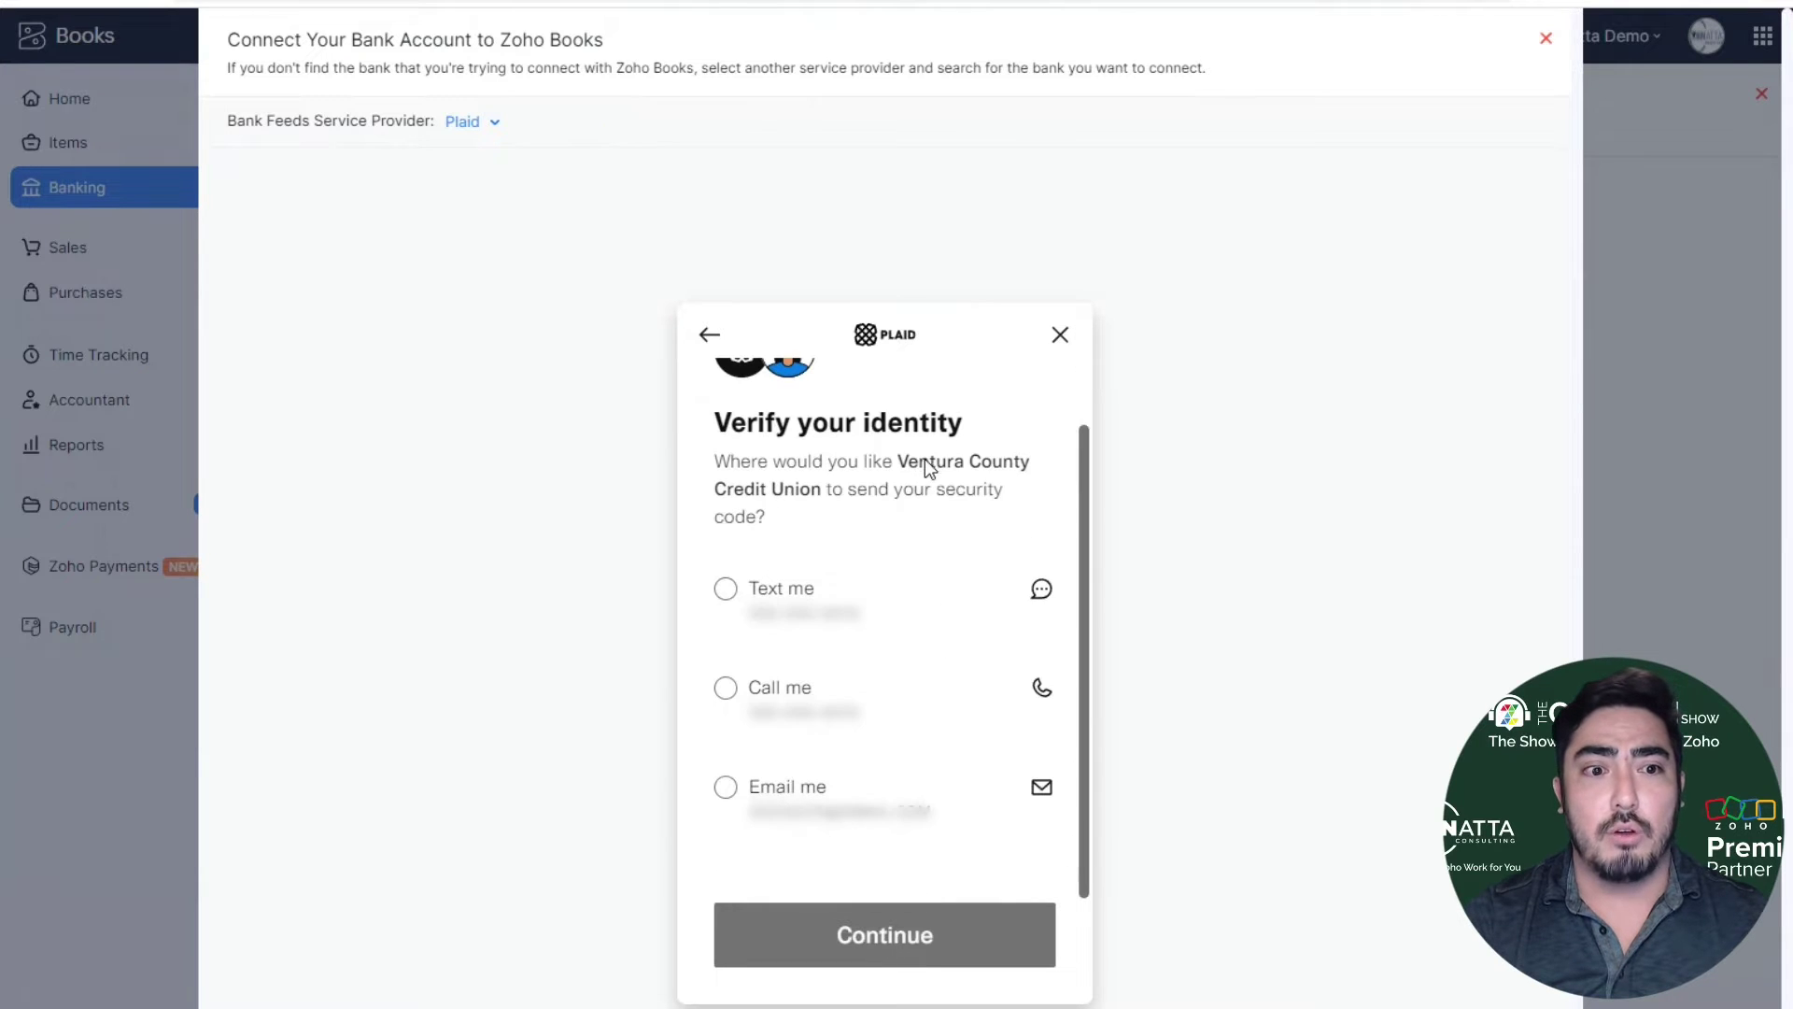
left_click(890, 592)
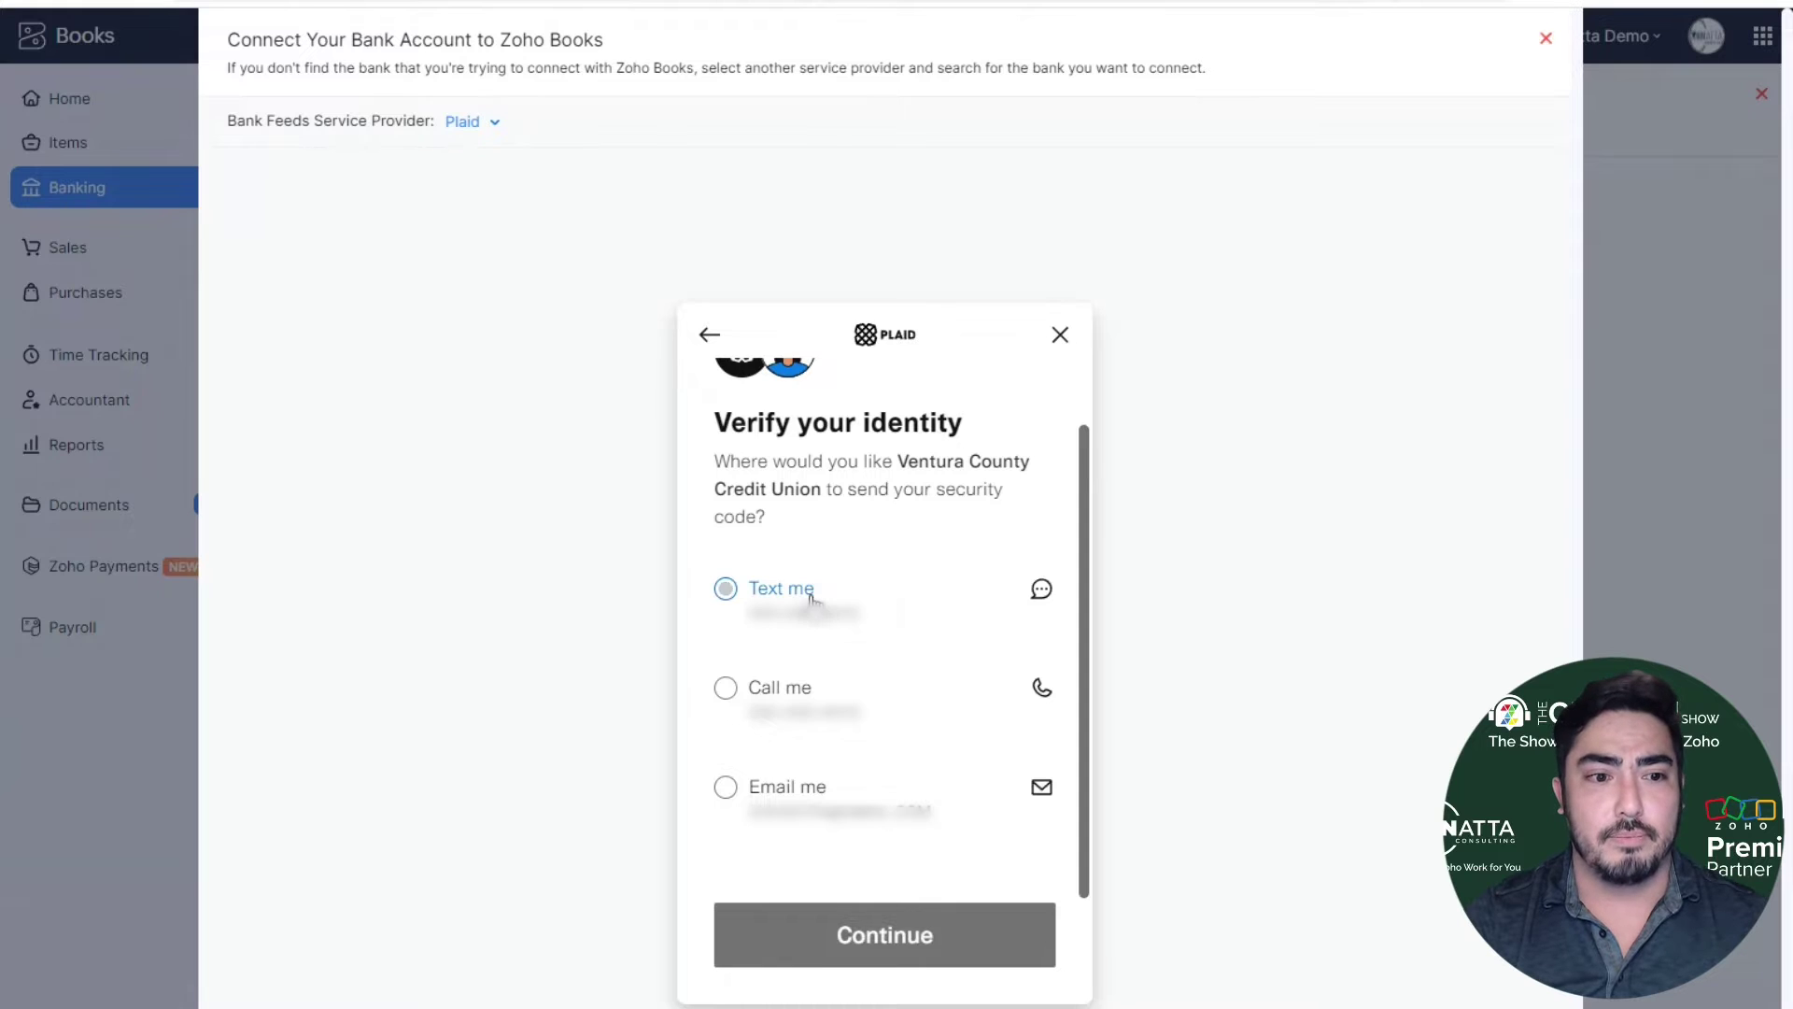
left_click(924, 949)
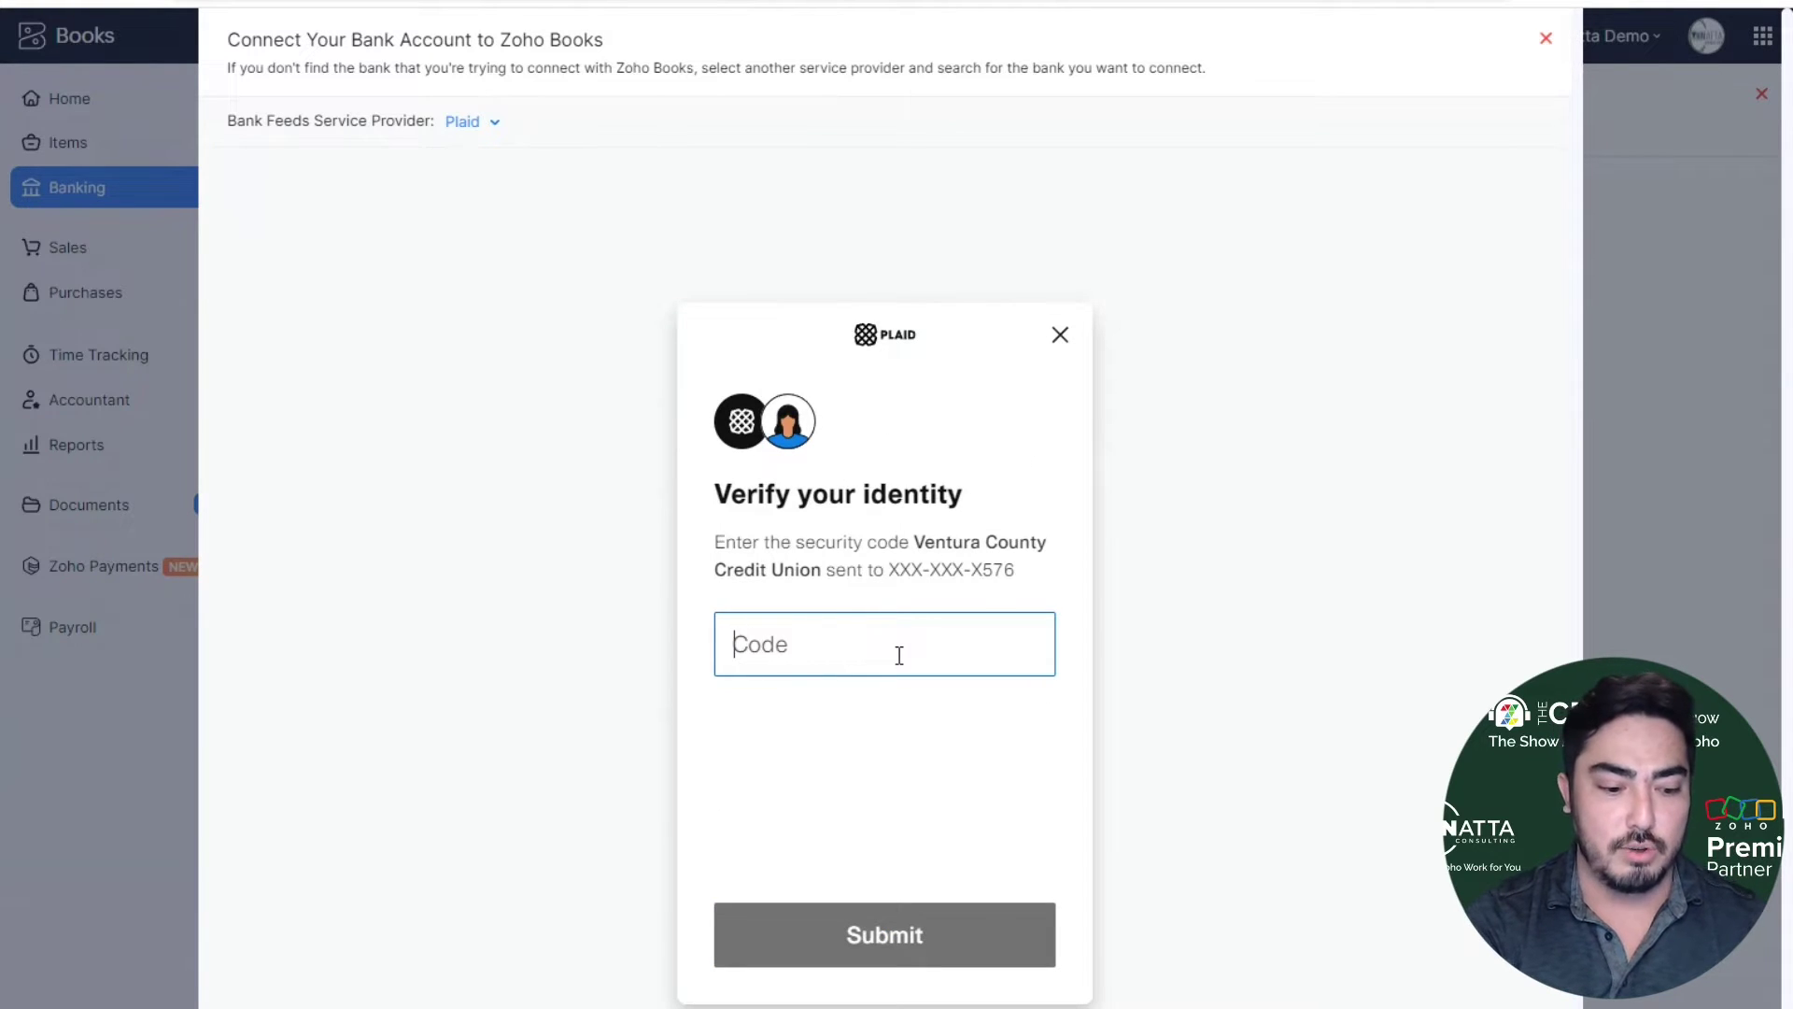
type("******")
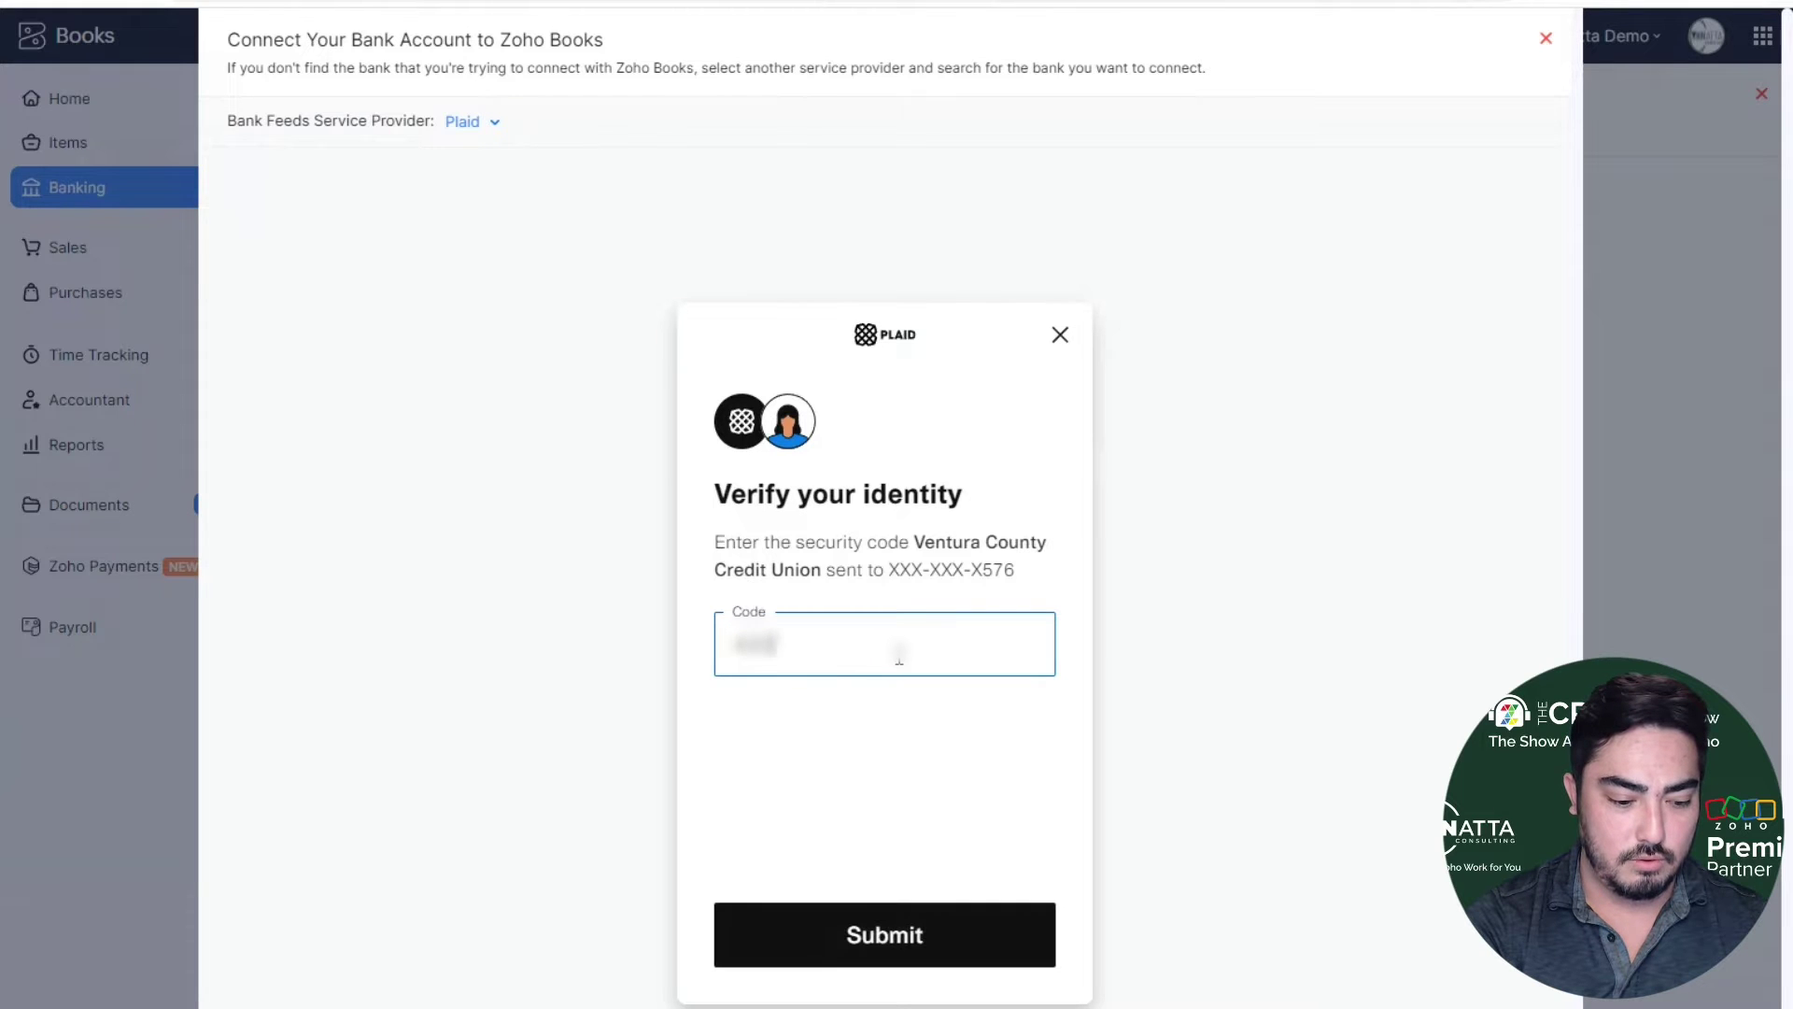
key("Return")
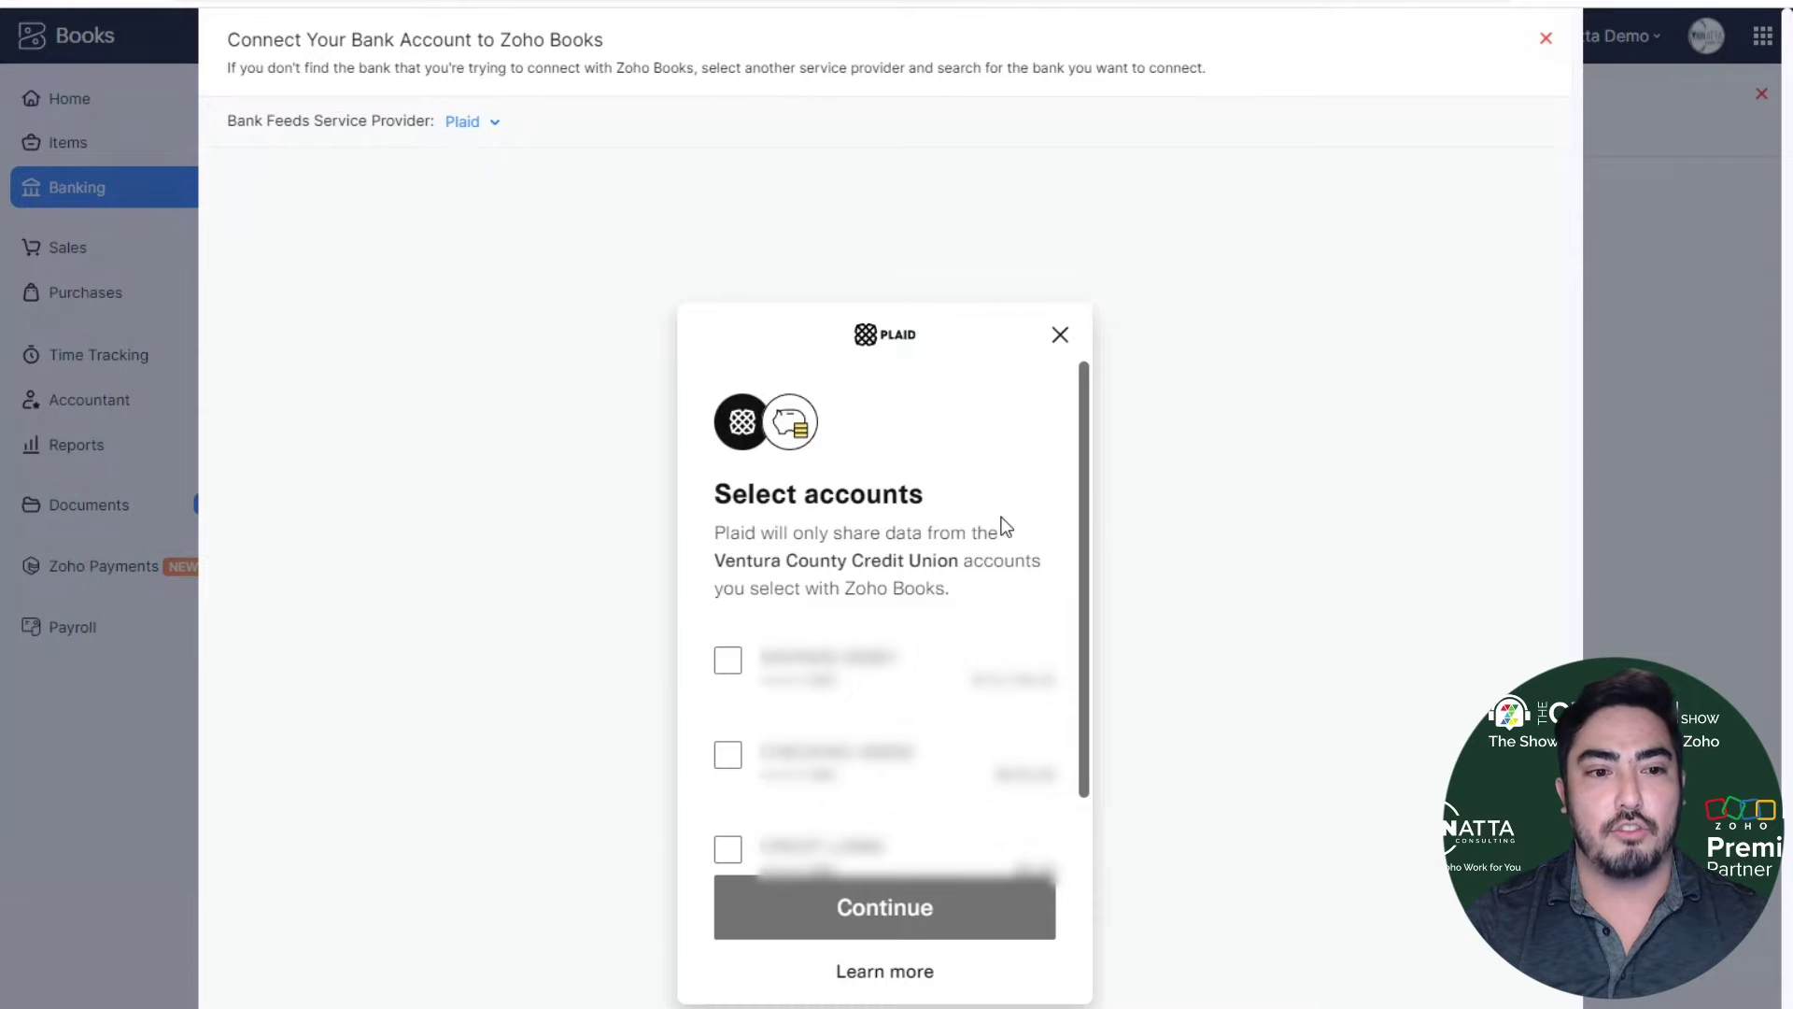
- Select the first two Ventura County Credit Union accounts and share them with Zoho Books
scroll(1033, 519, "down", 1)
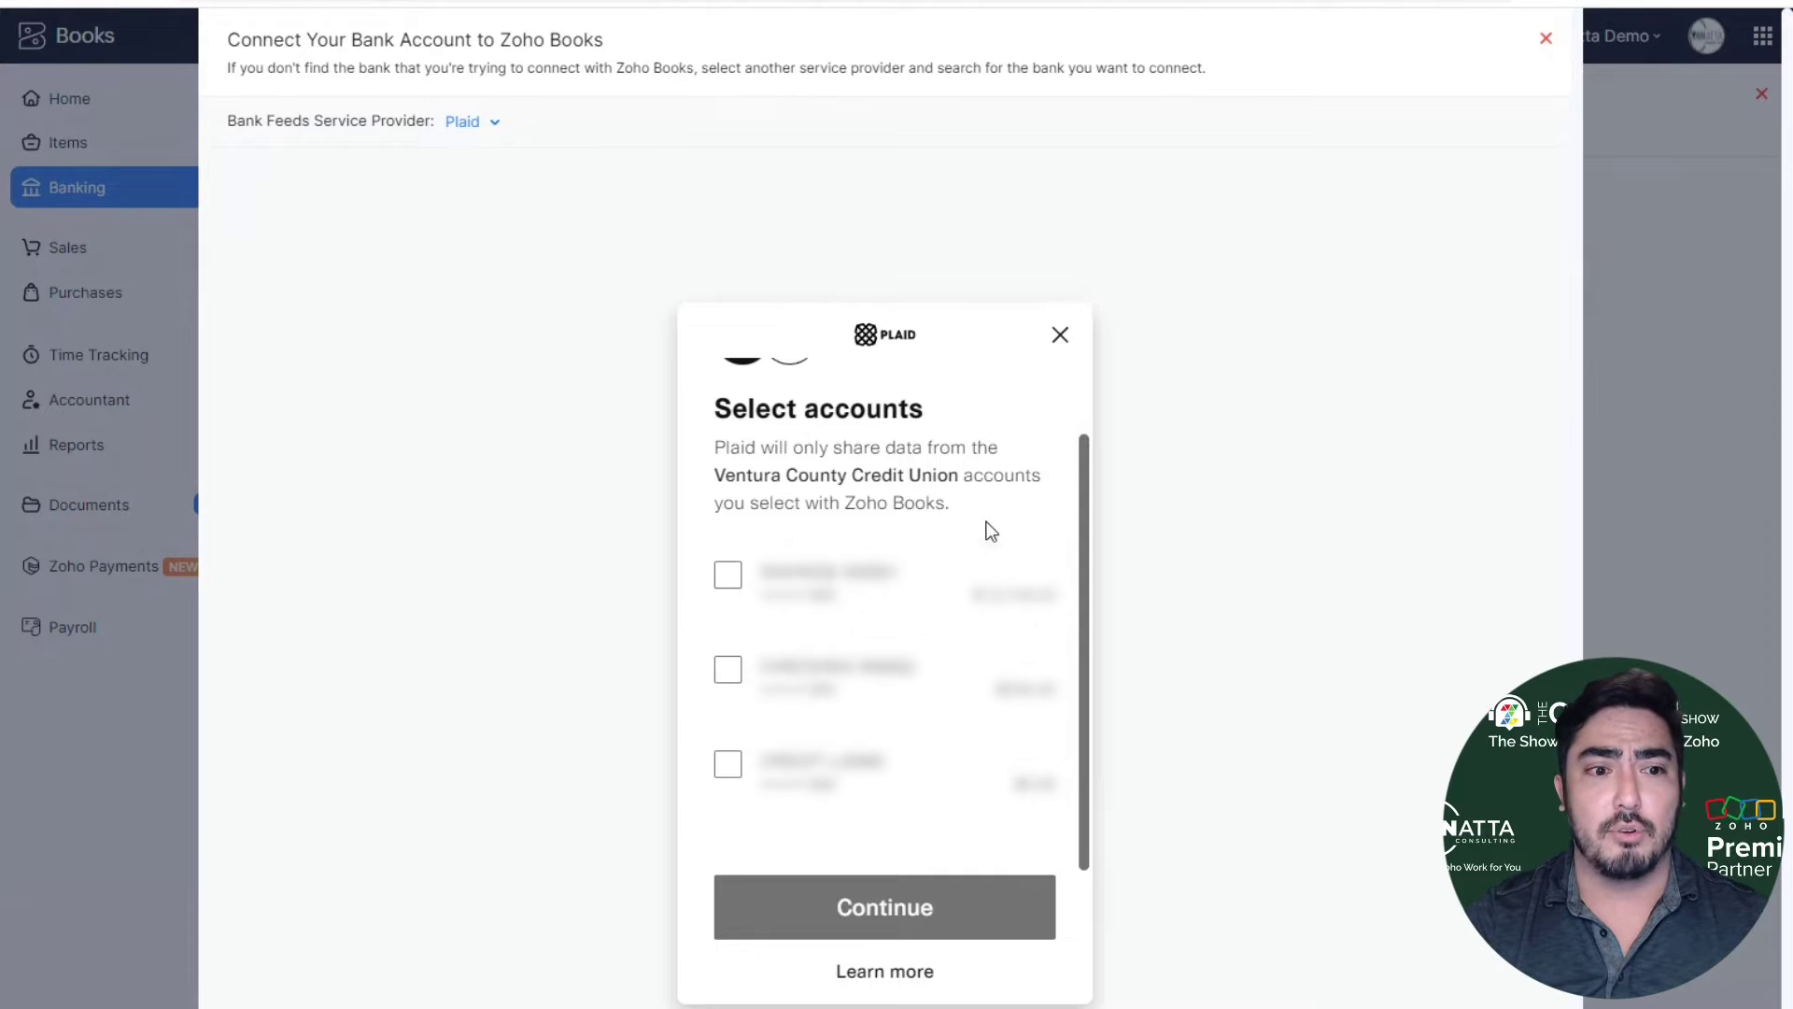
left_click(727, 574)
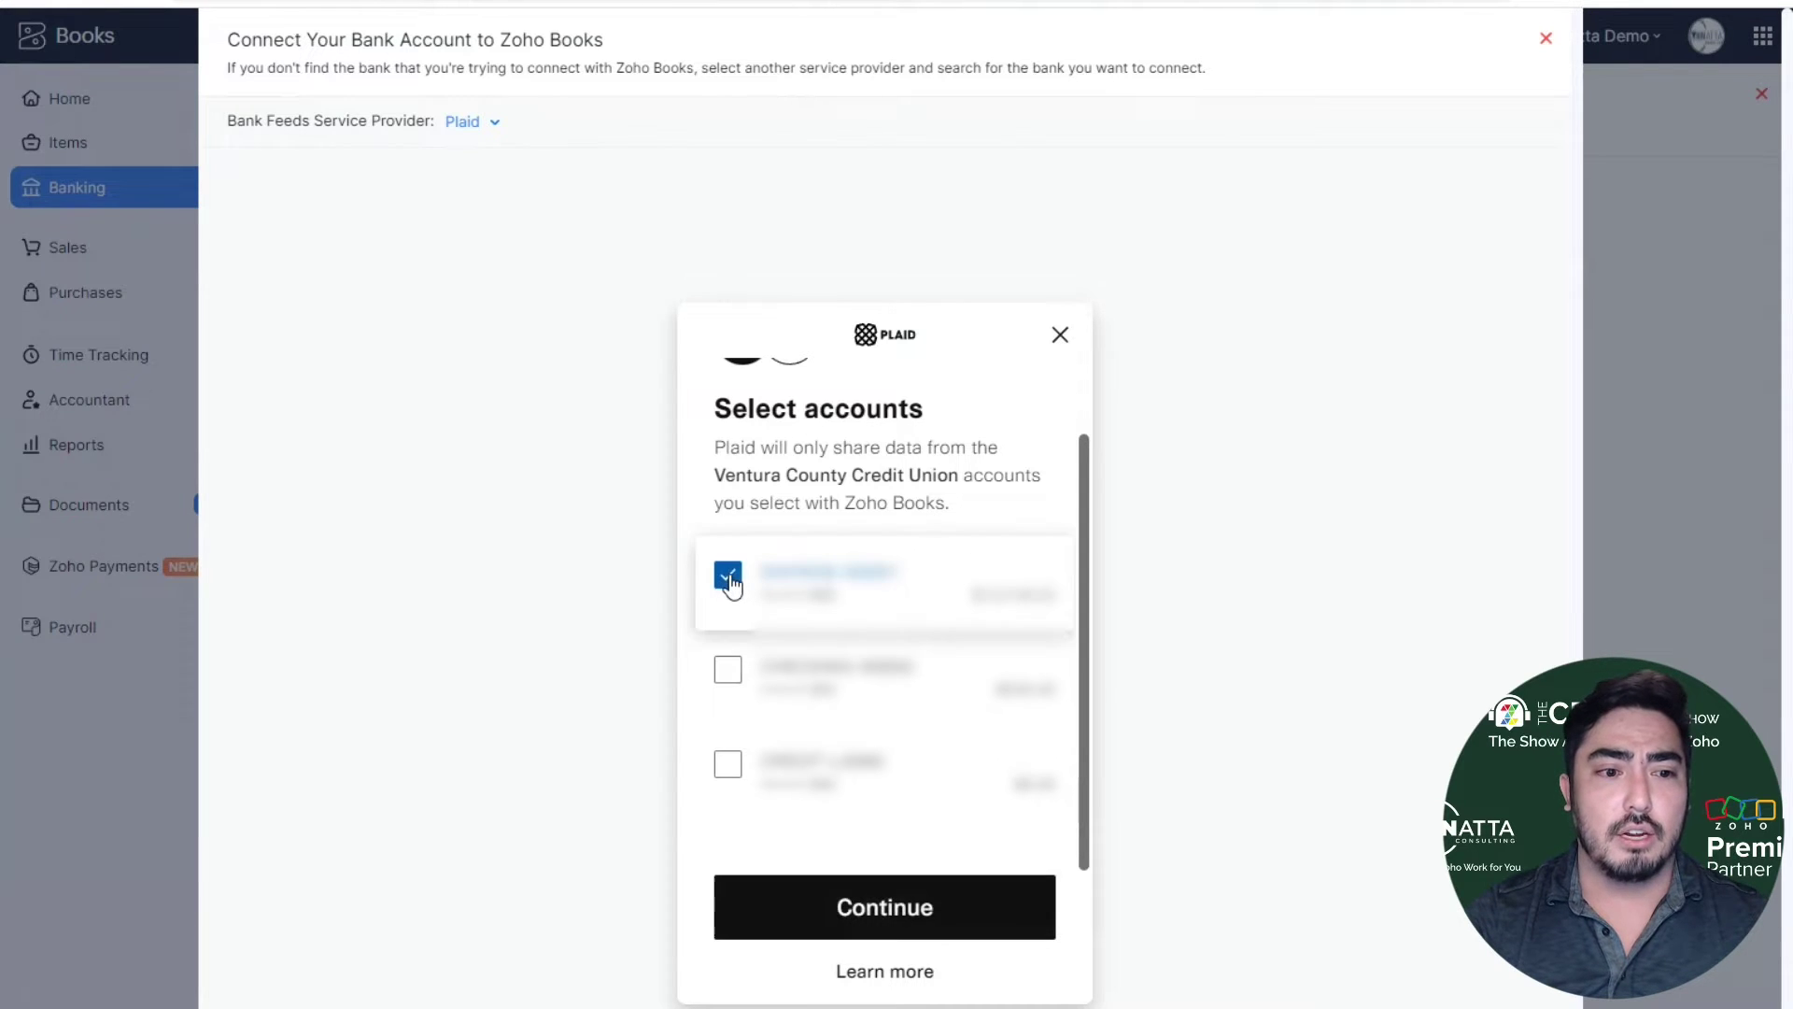
left_click(738, 680)
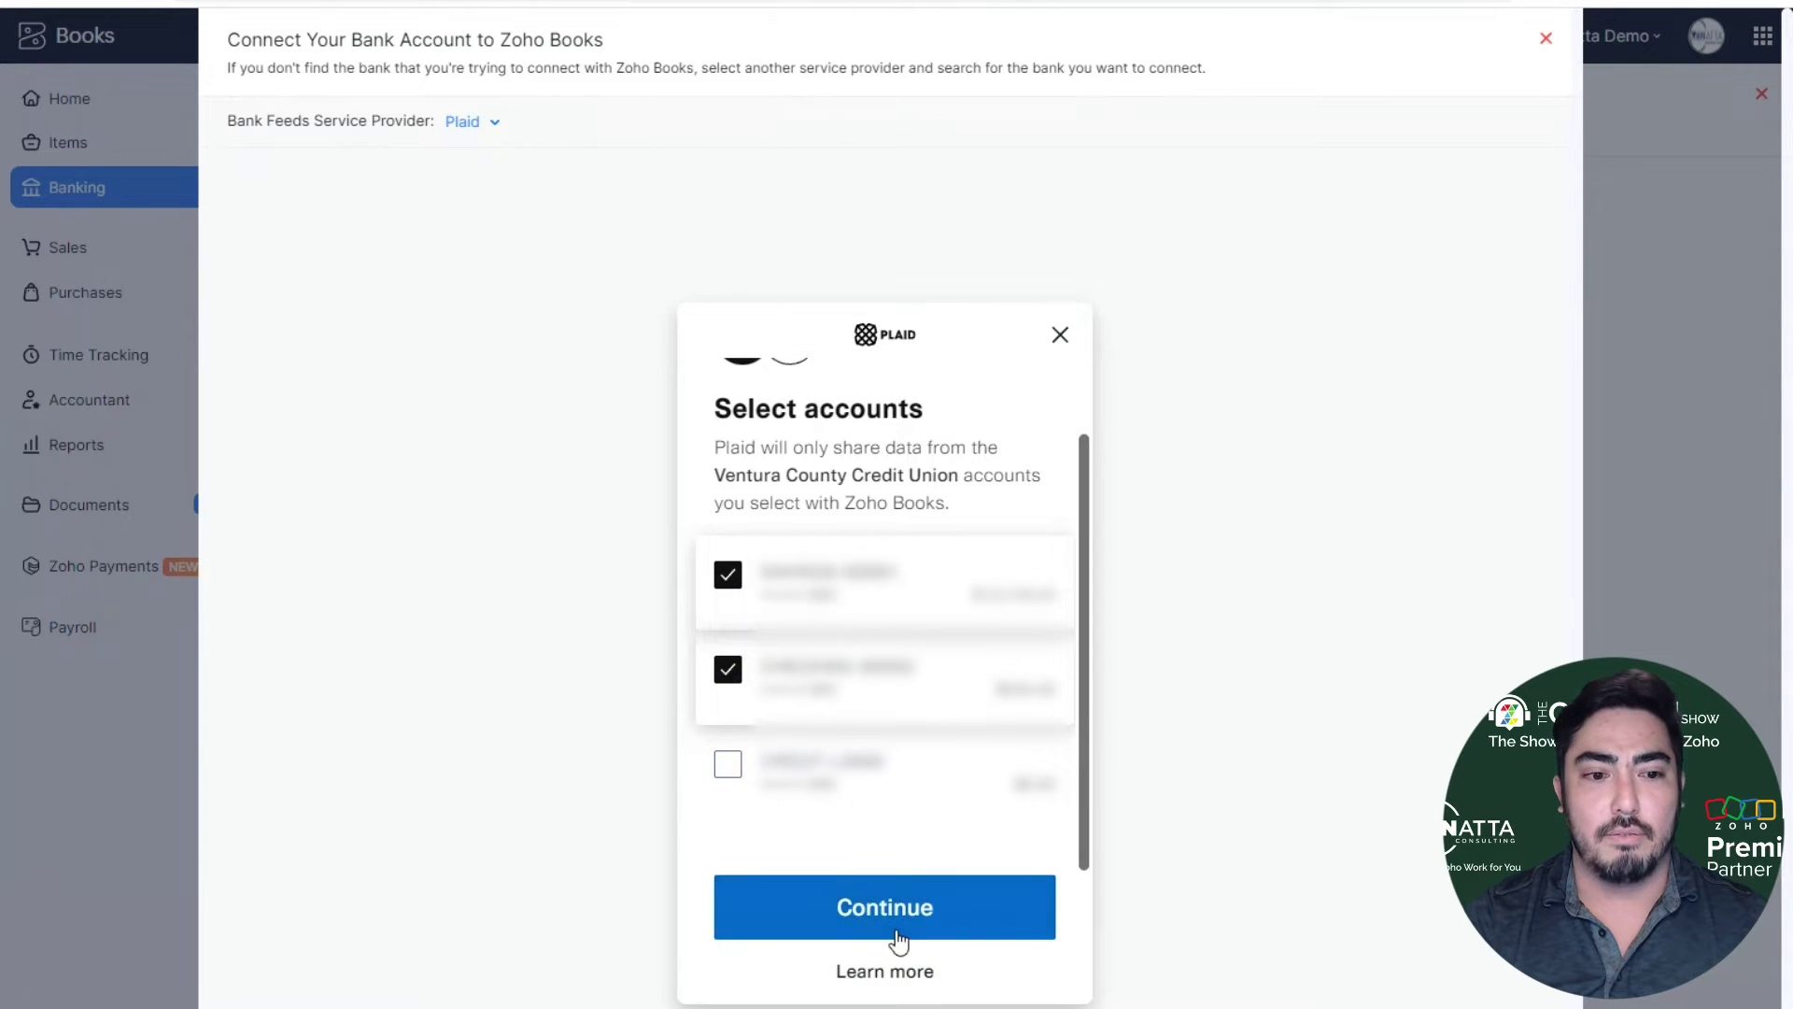
left_click(923, 912)
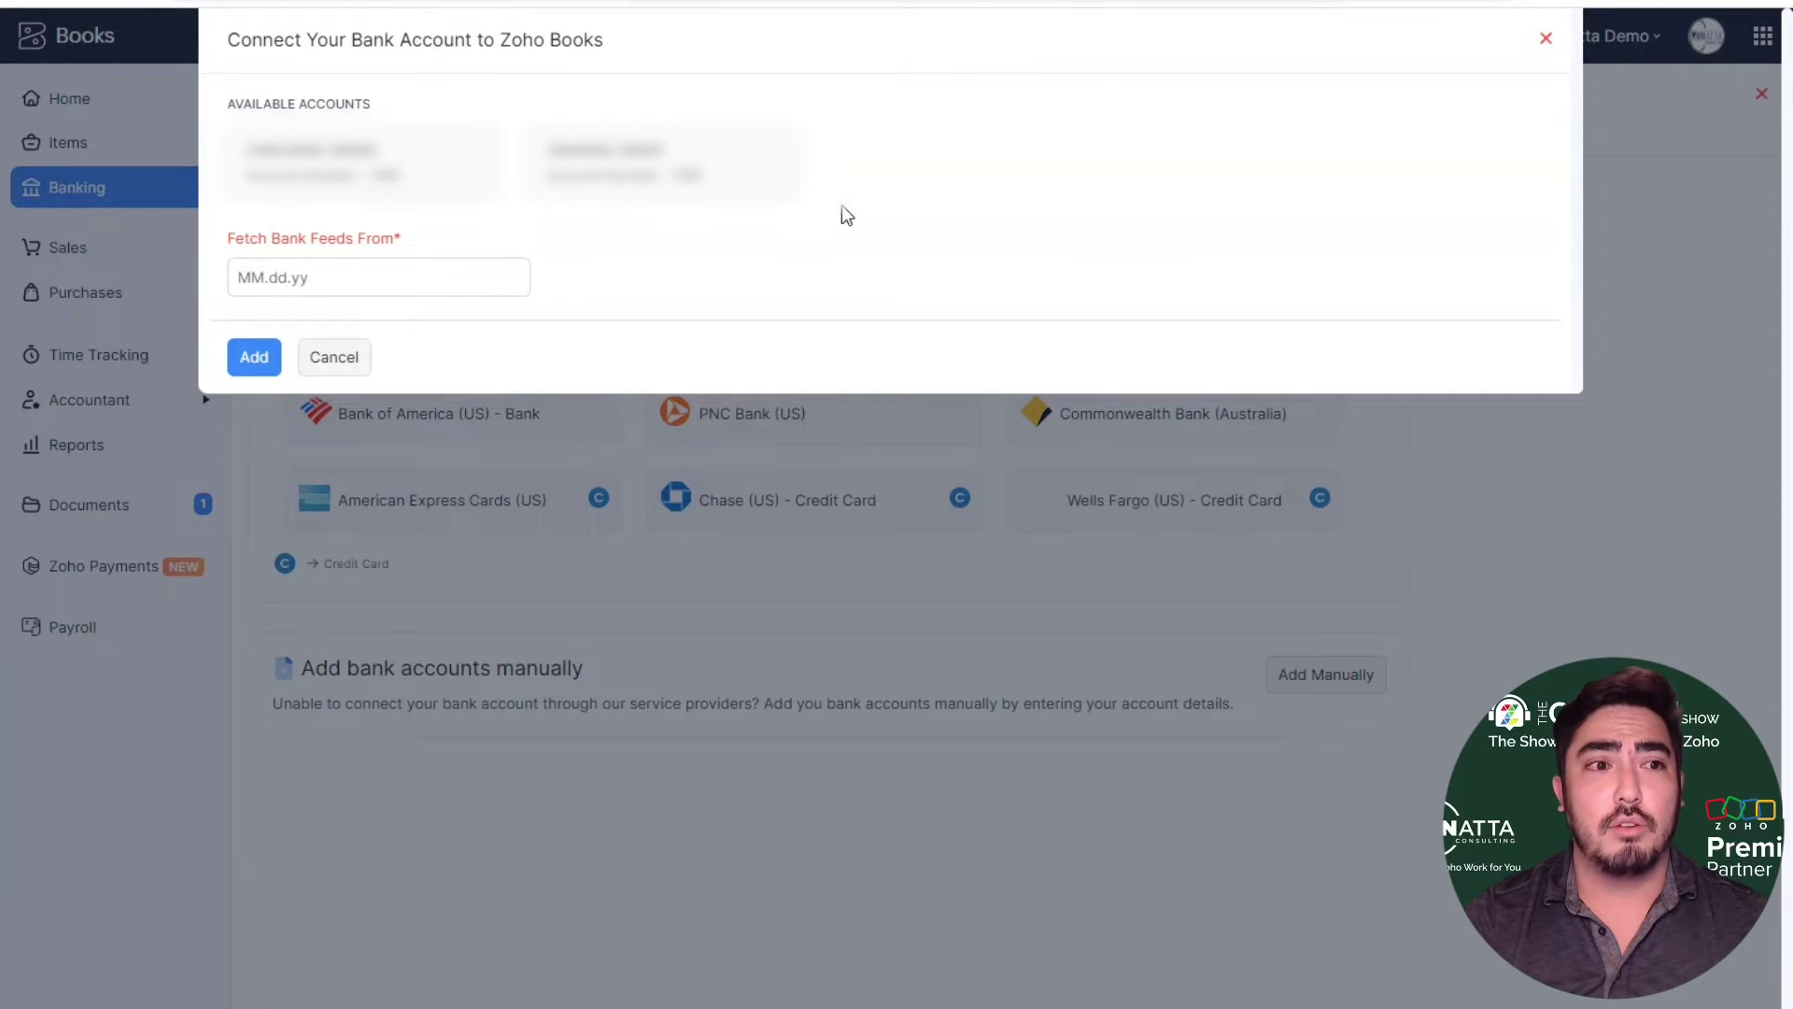
- Set Fetch Bank Feeds From to July 20, 2023 (07.20.23) and add the accounts
left_click(458, 269)
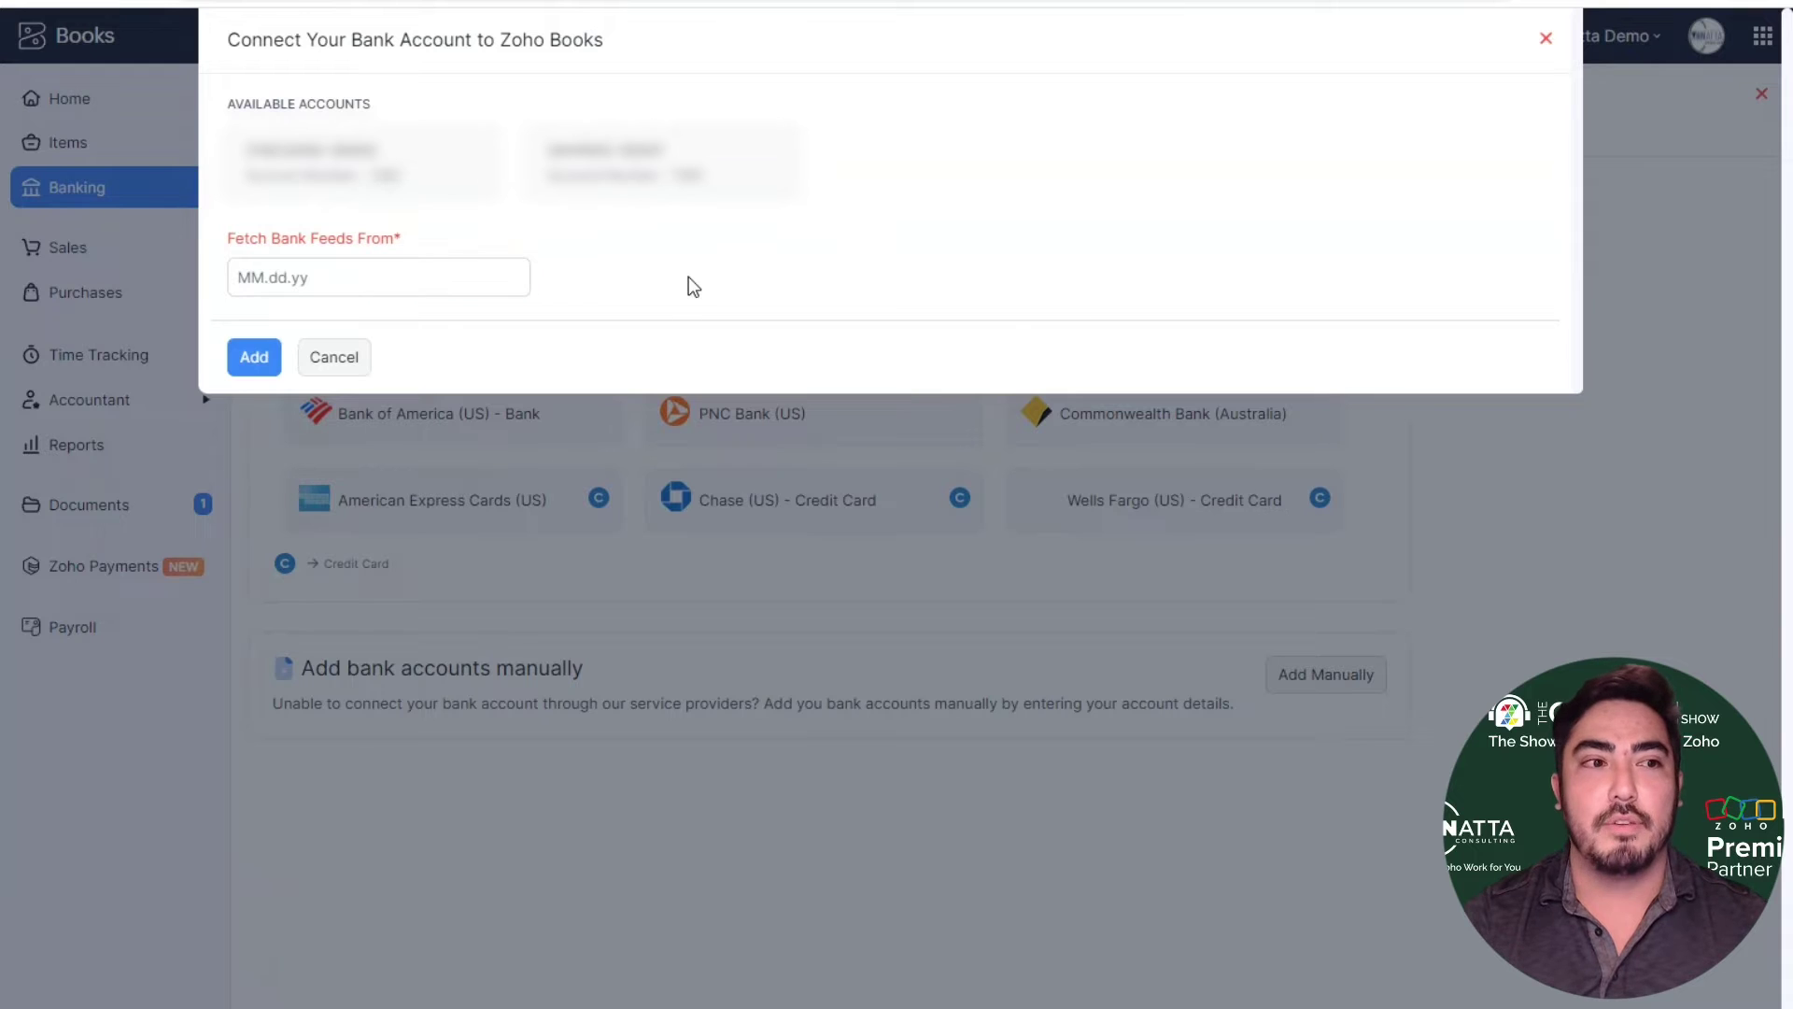
left_click(484, 279)
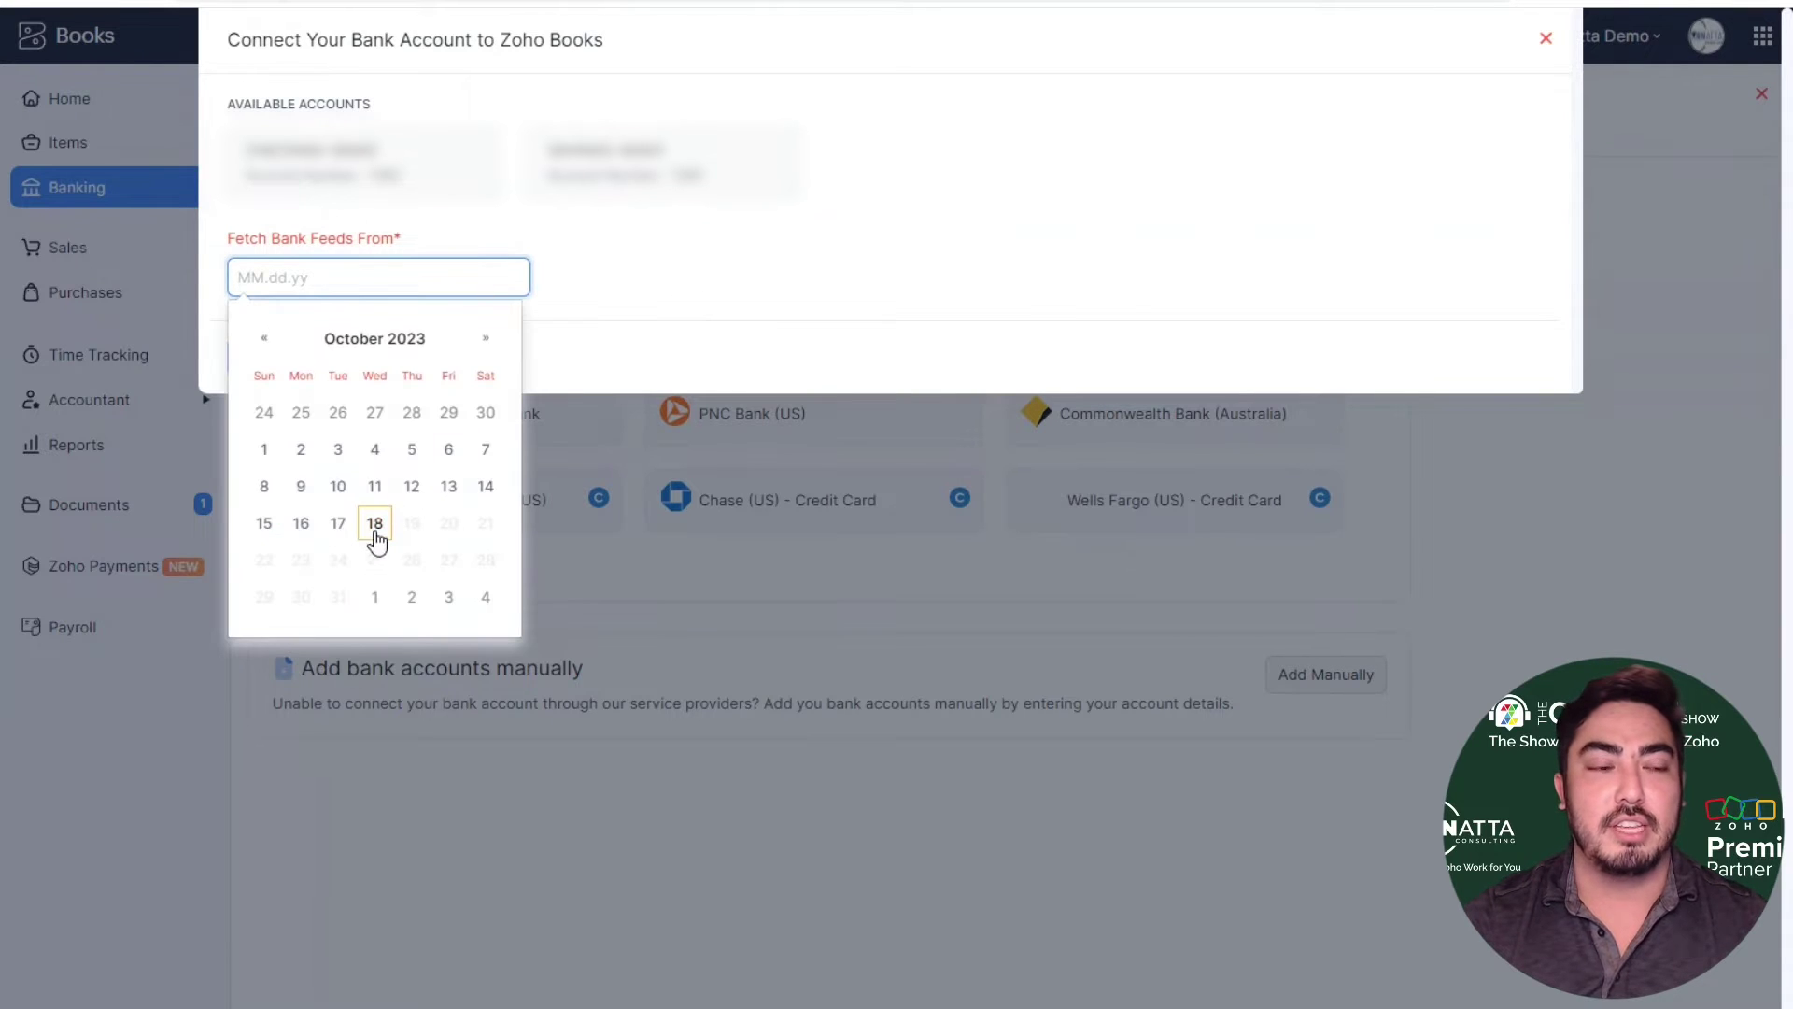
left_click(263, 340)
left_click(262, 340)
left_click(261, 344)
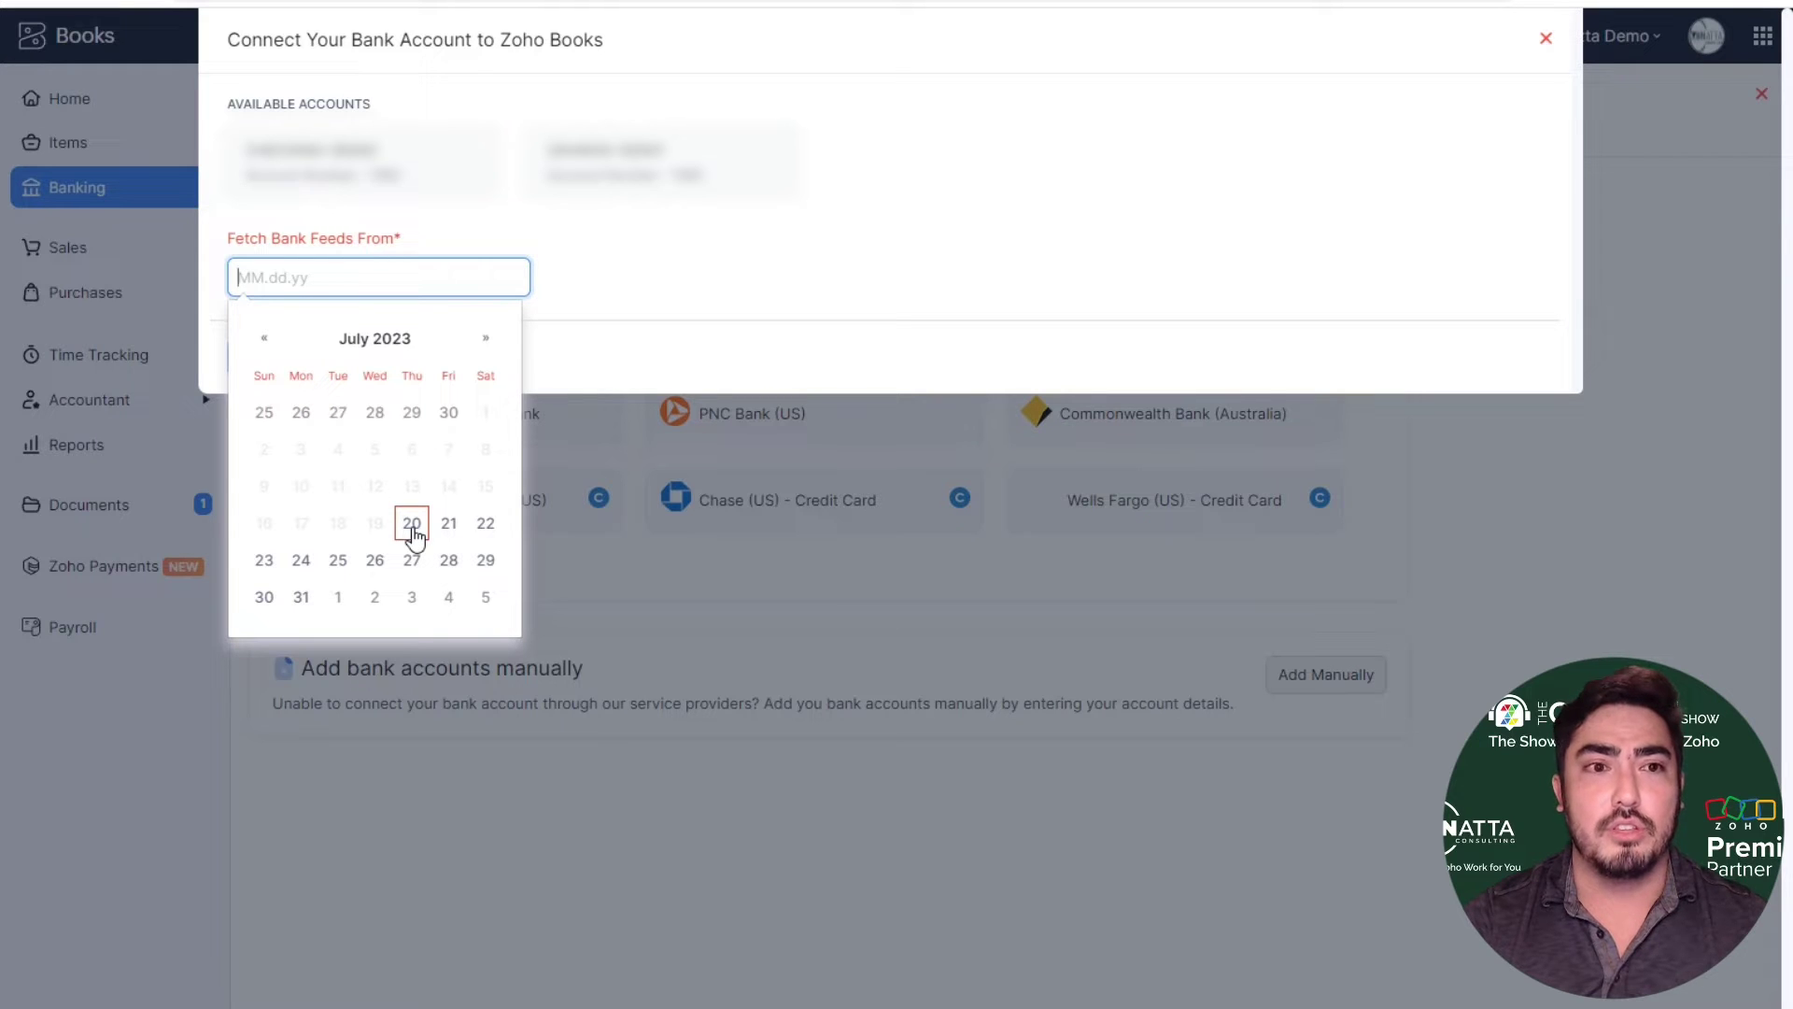
left_click(412, 523)
key("Return")
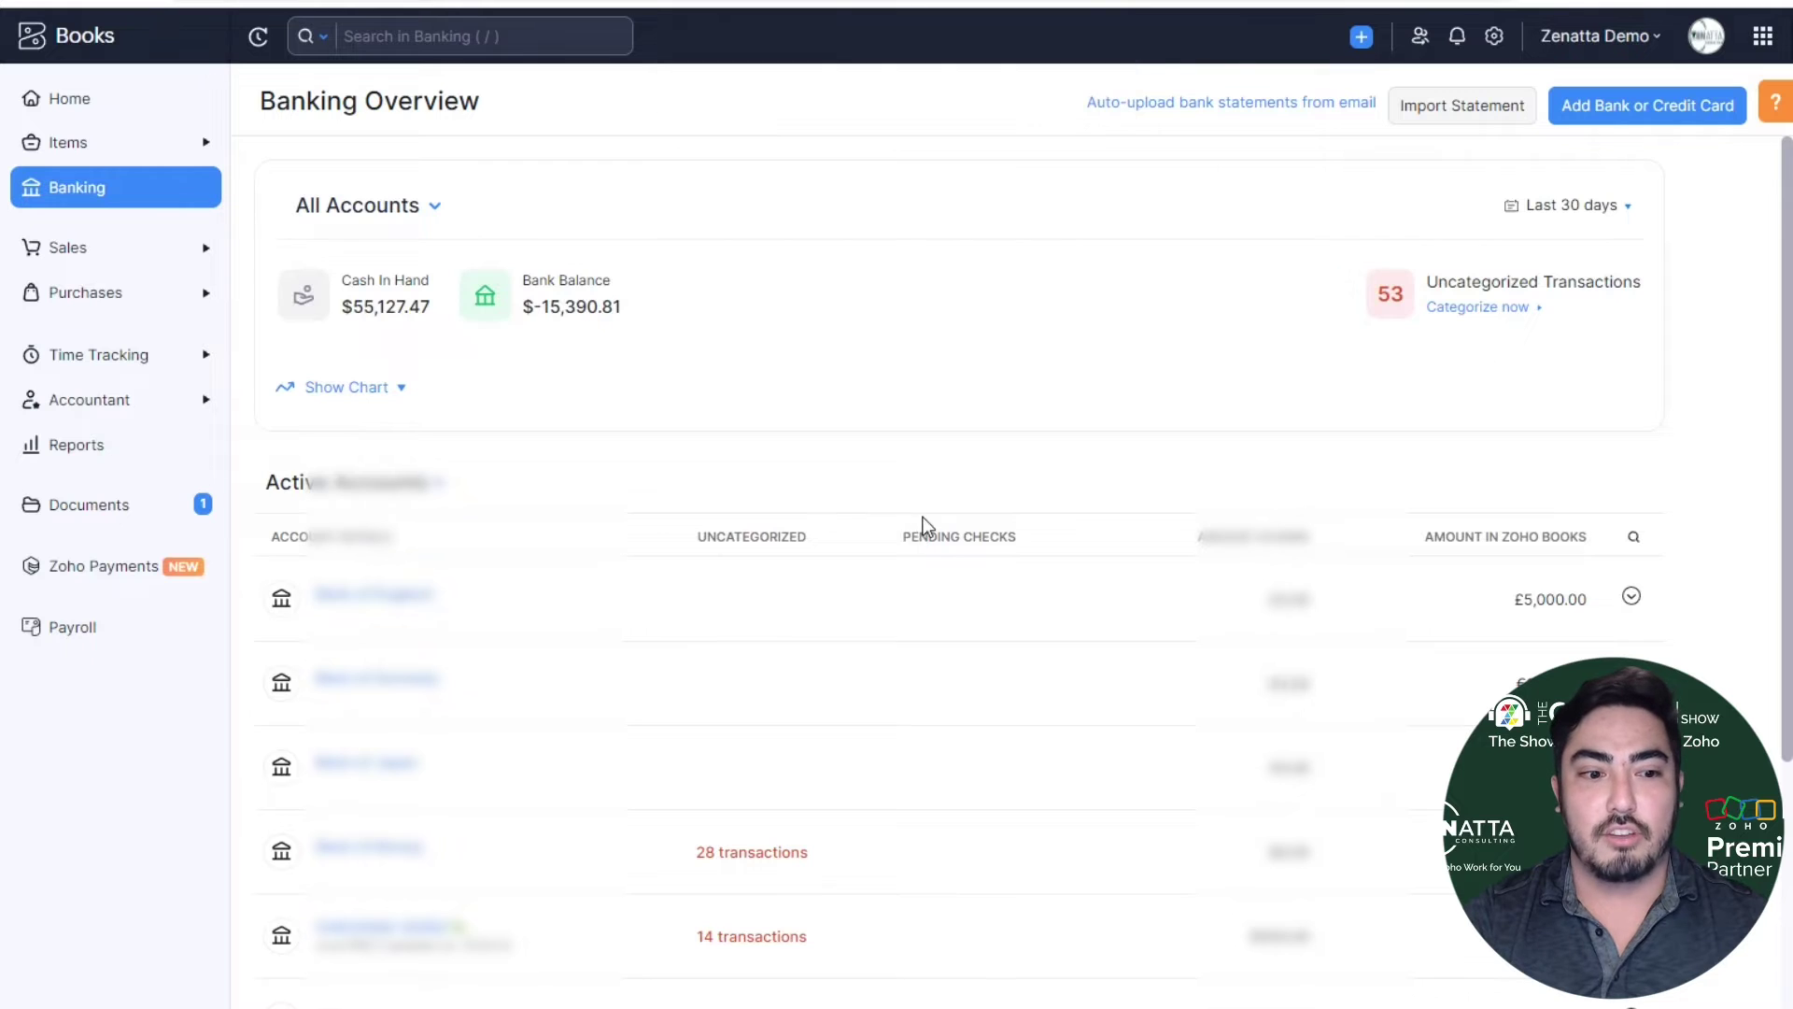
scroll(903, 514, "down", 5)
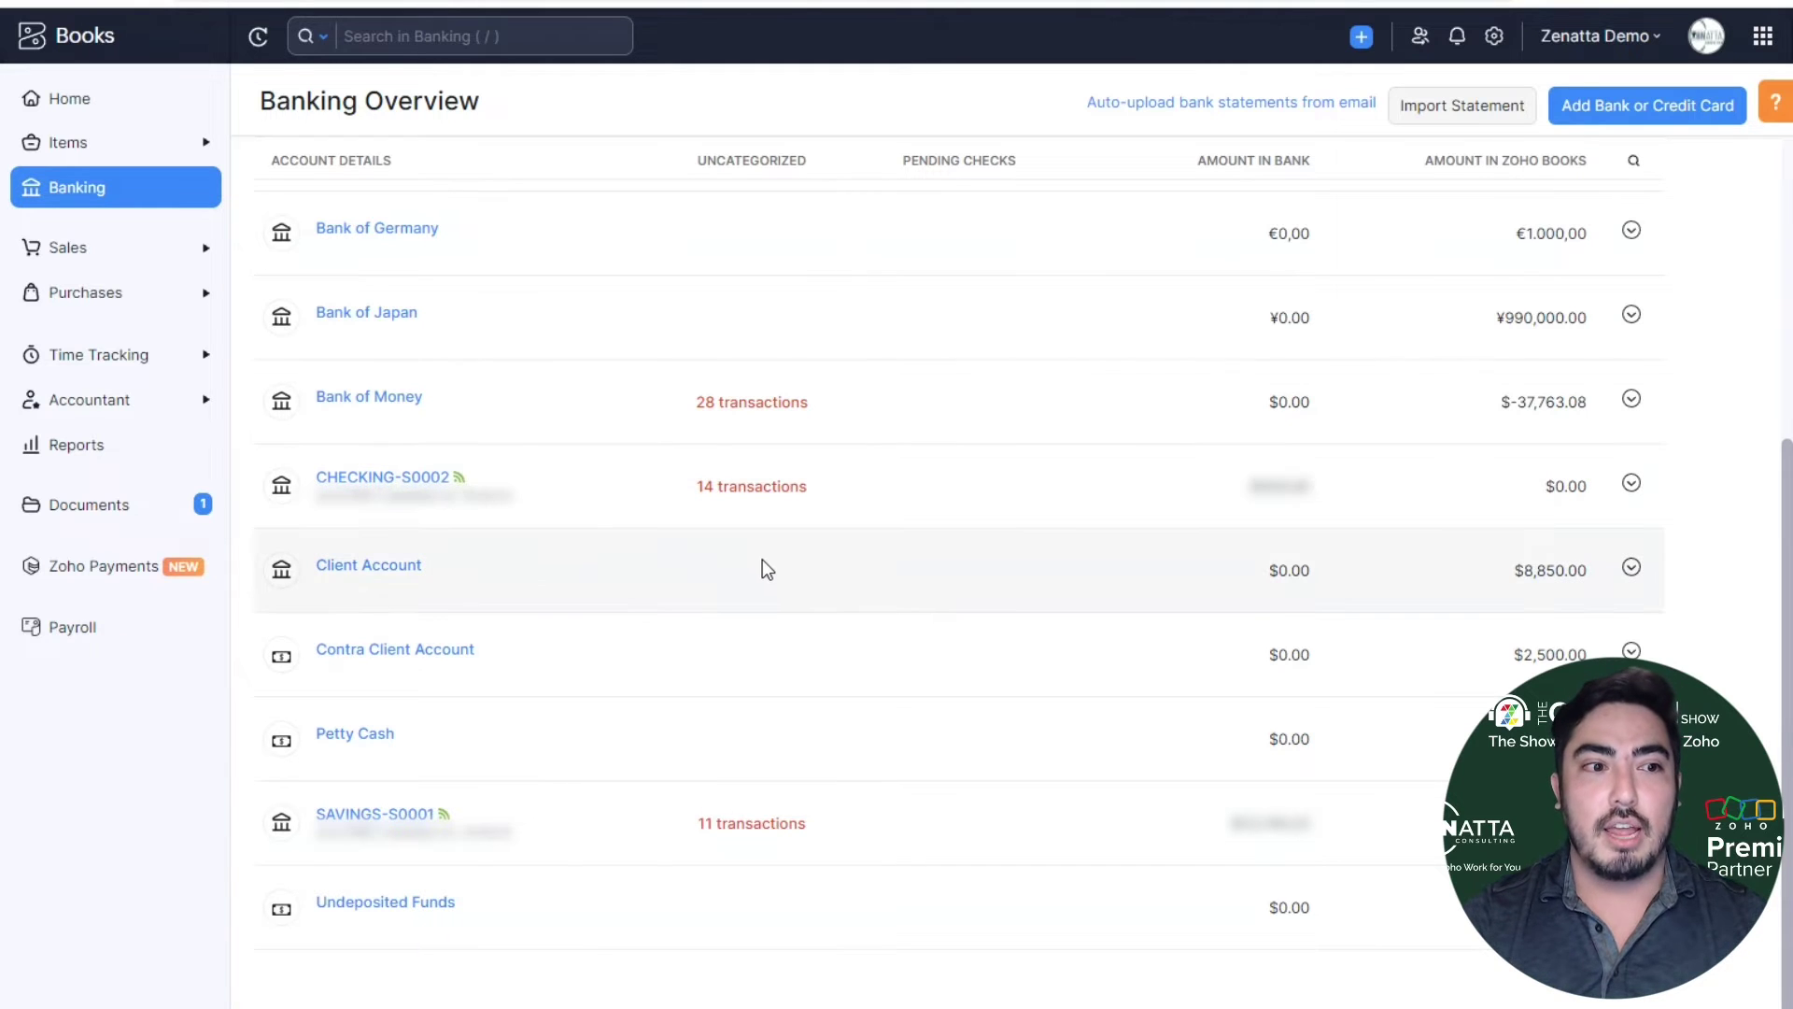
mouse_move(459, 478)
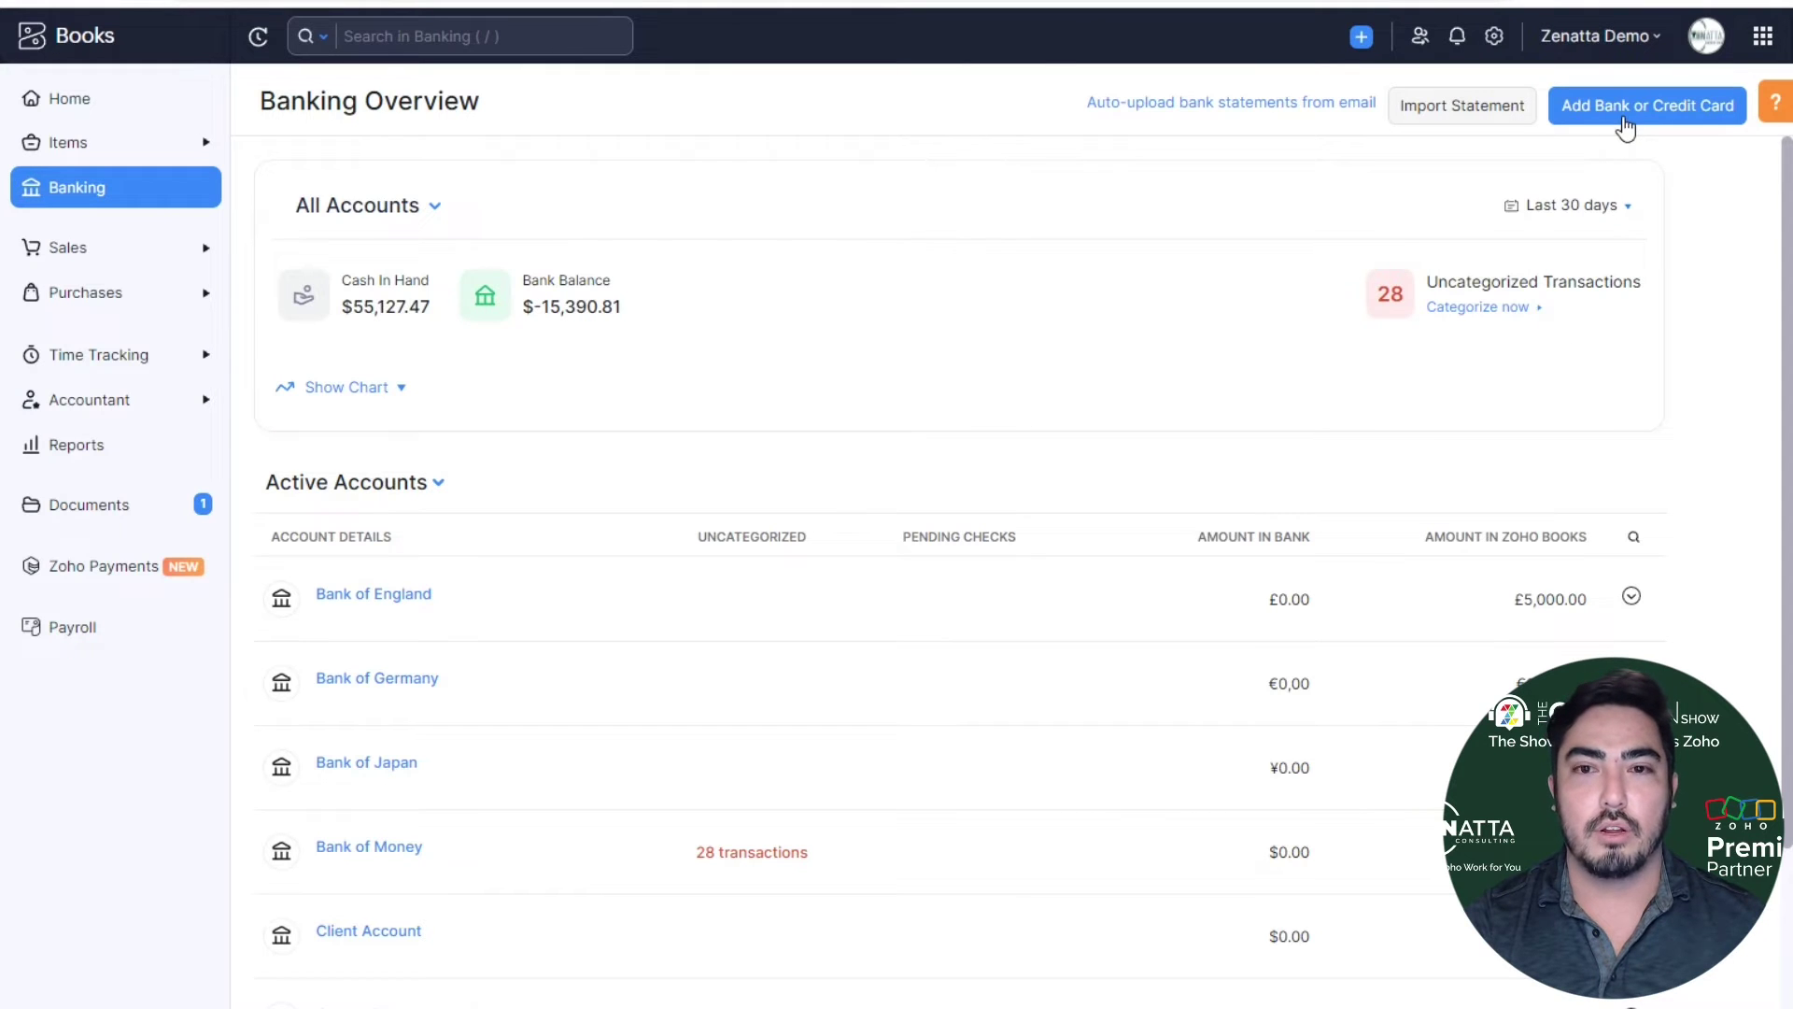
- Start a new automatic bank connection with Yodlee as provider, accepting the EULA terms
left_click(1626, 121)
left_click(1371, 233)
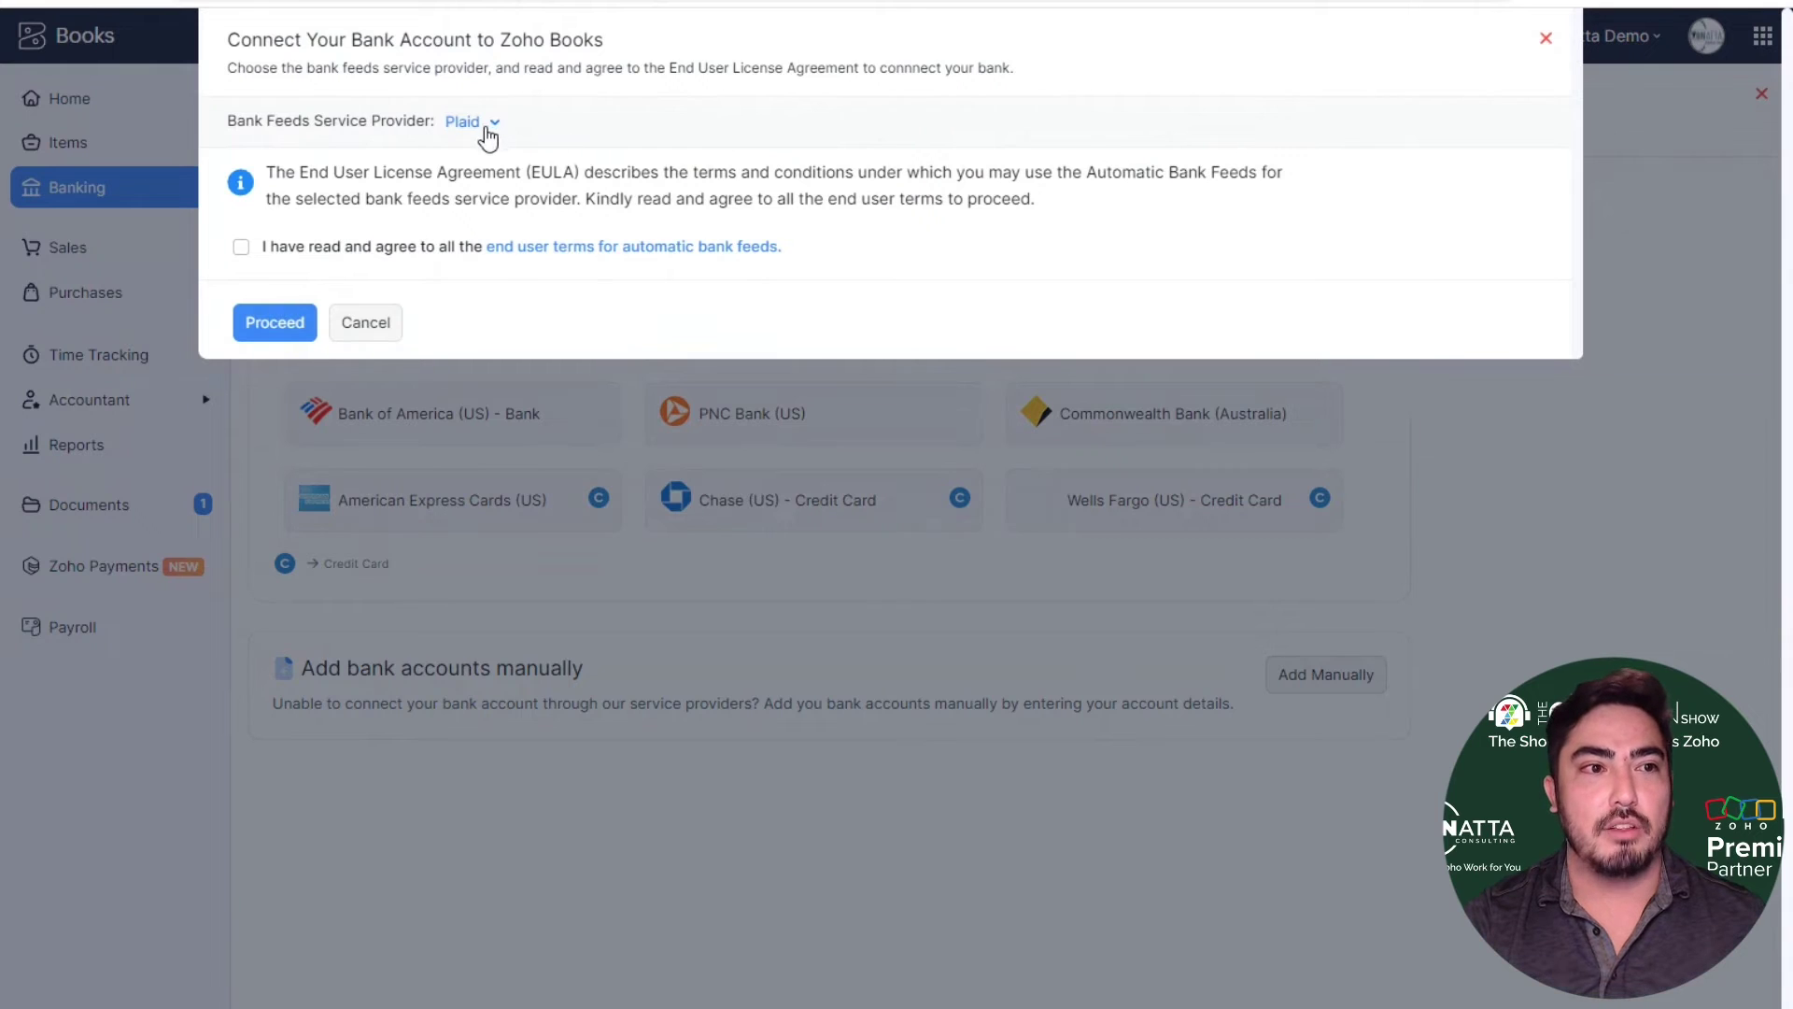
left_click(486, 129)
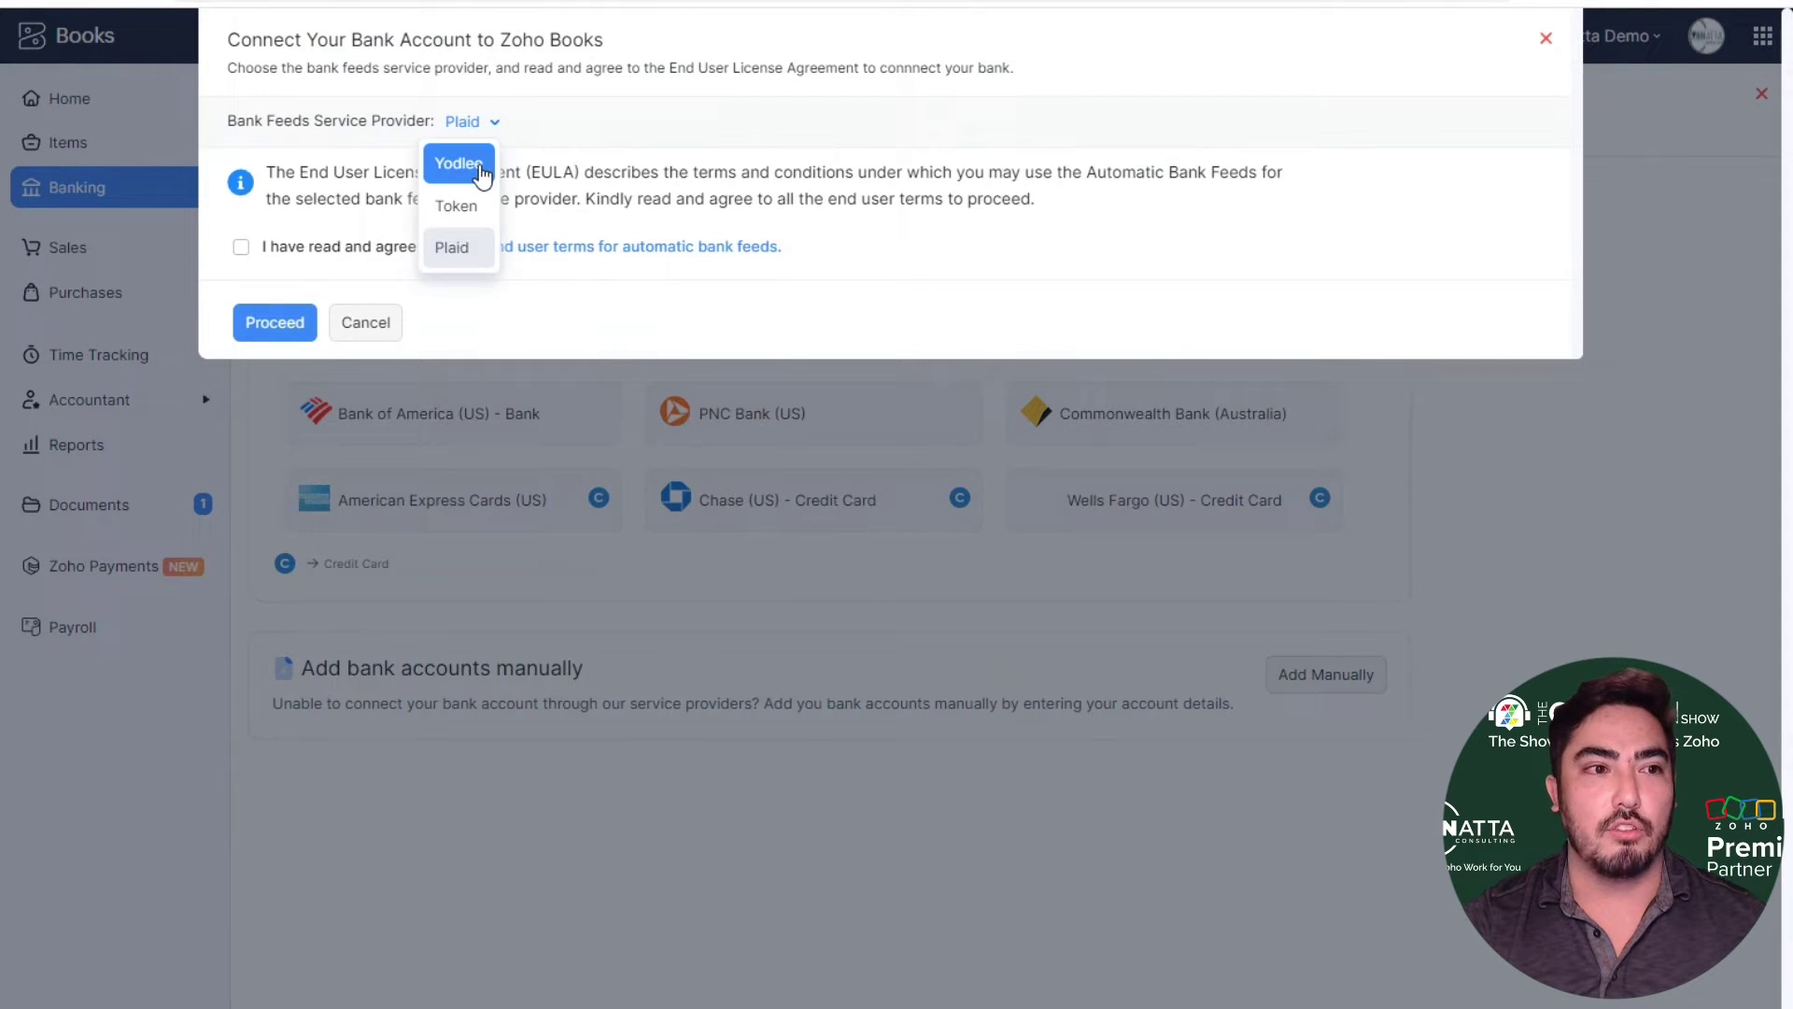
left_click(459, 164)
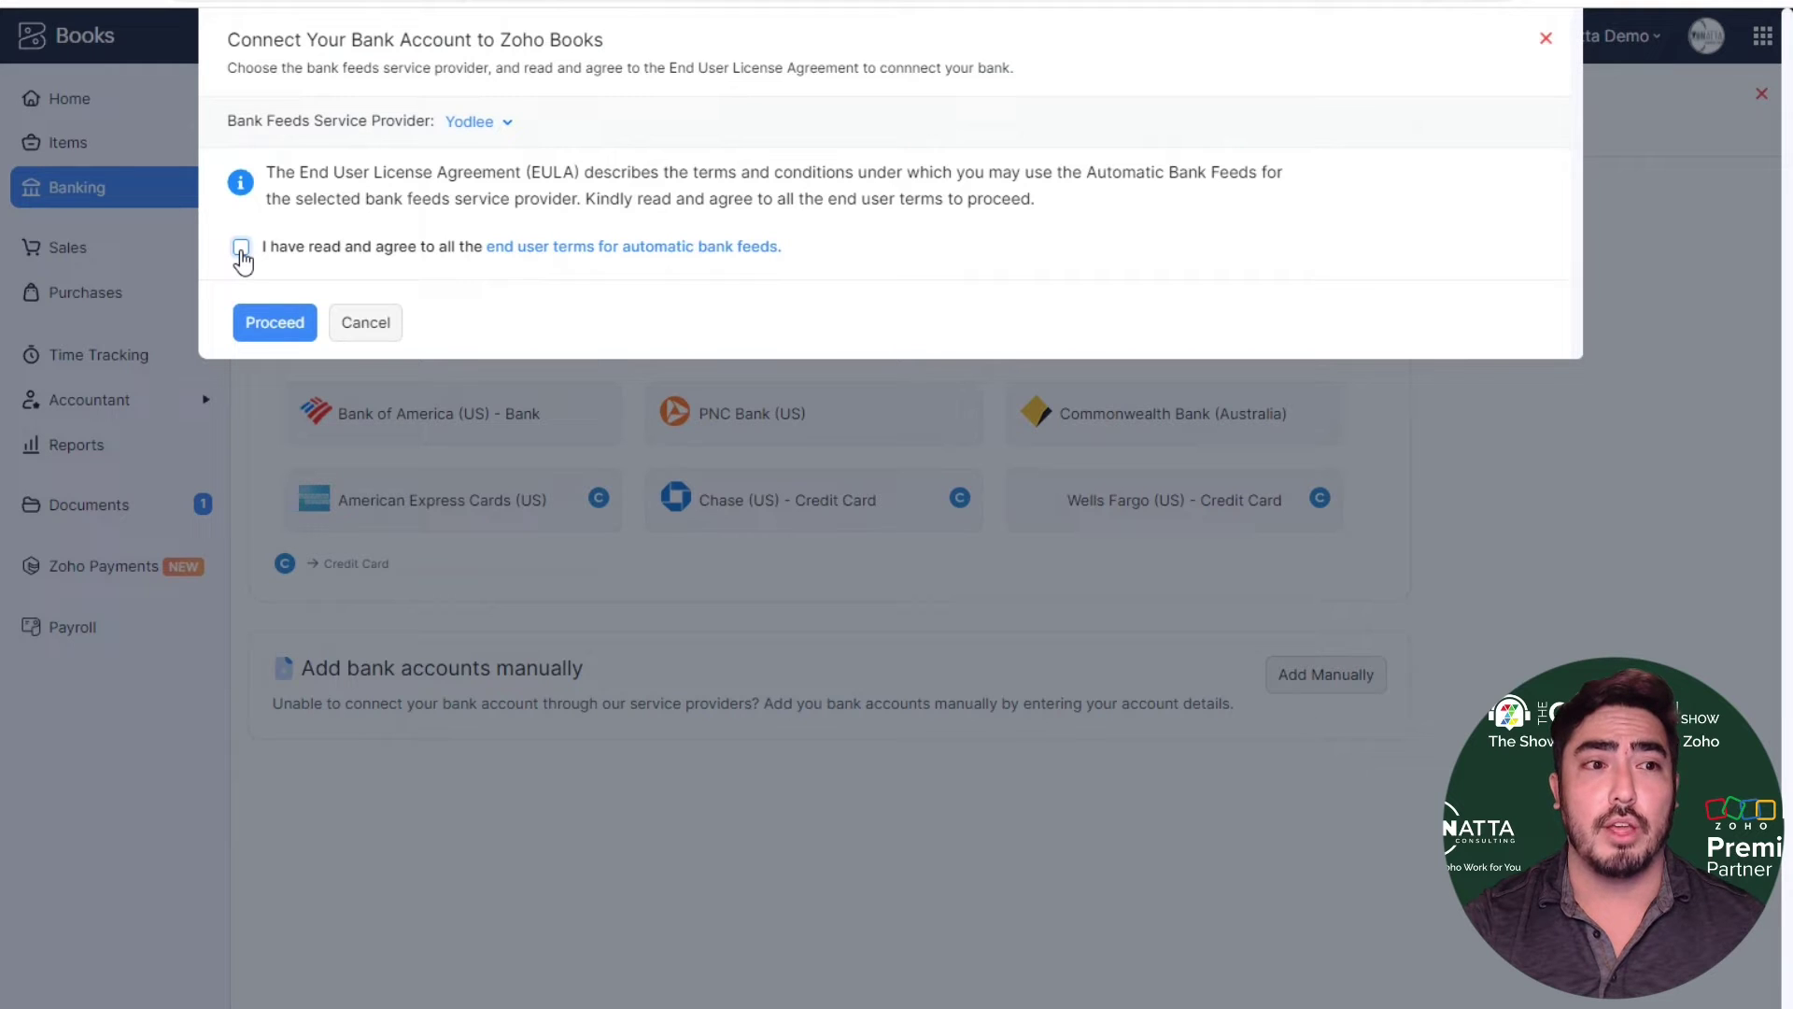
left_click(241, 248)
left_click(266, 330)
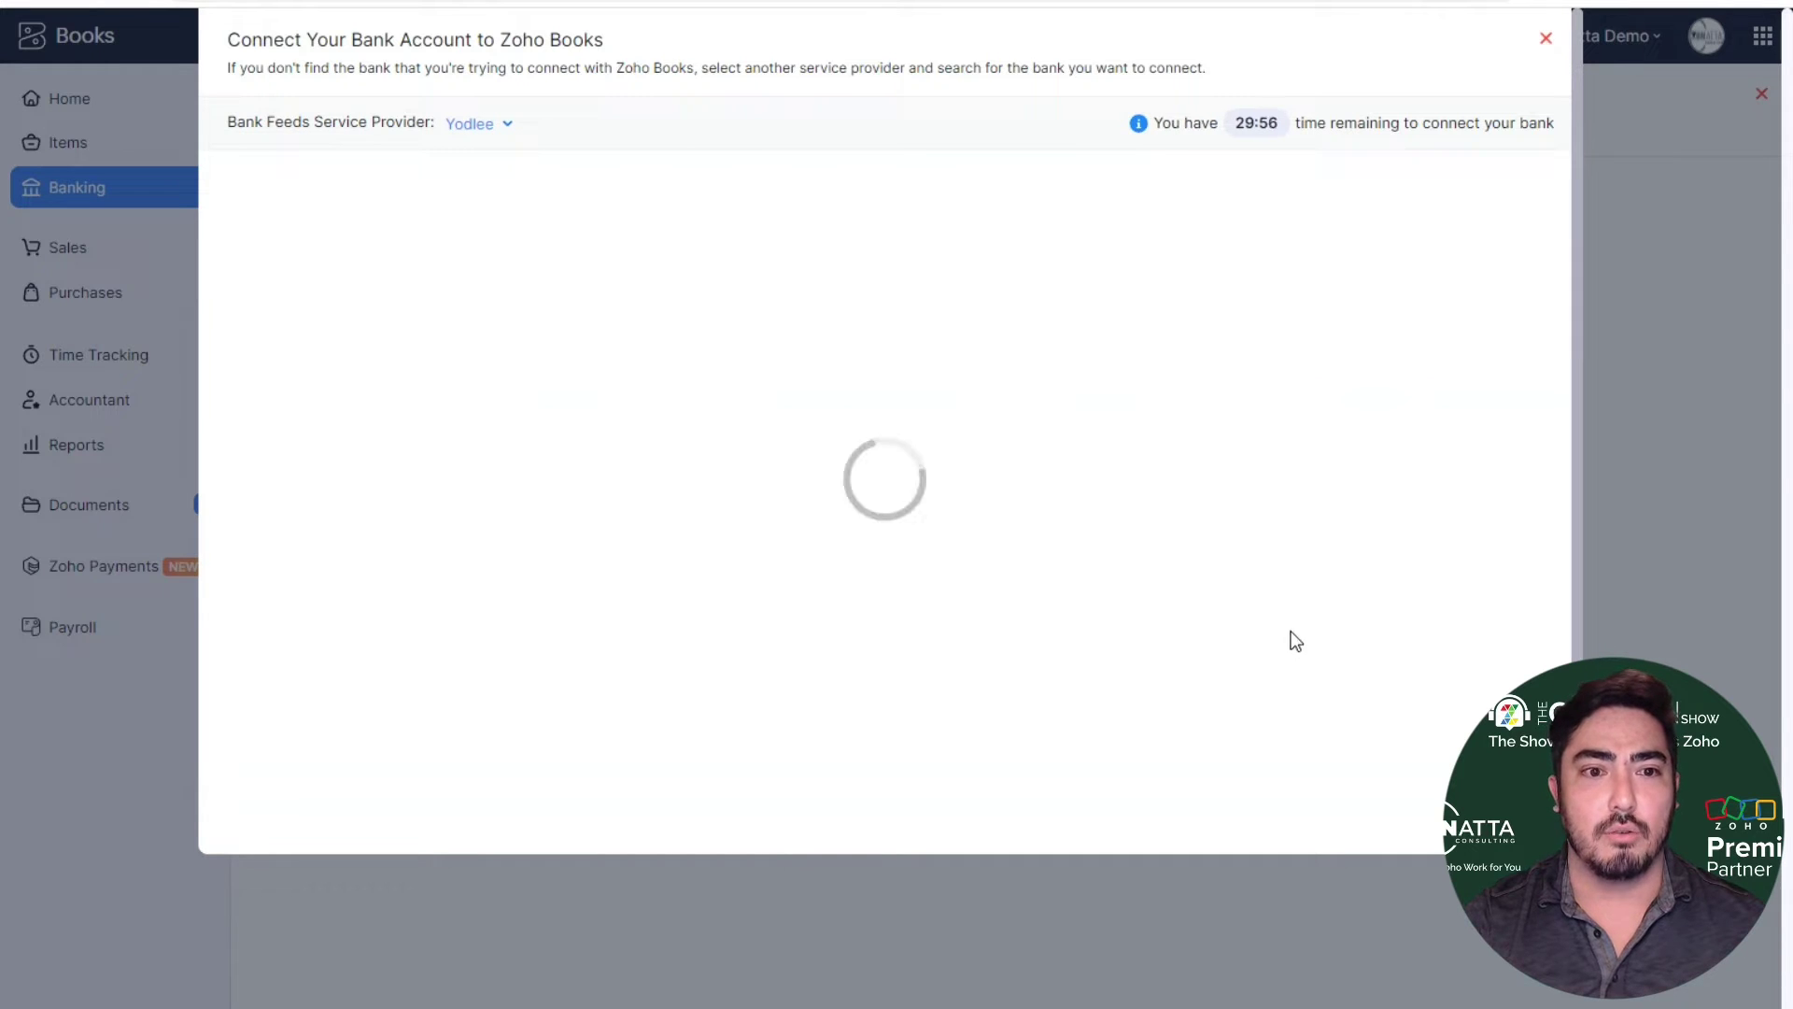
- Find Ventura County Credit Union in Yodlee and submit the bank username and password
left_click(834, 259)
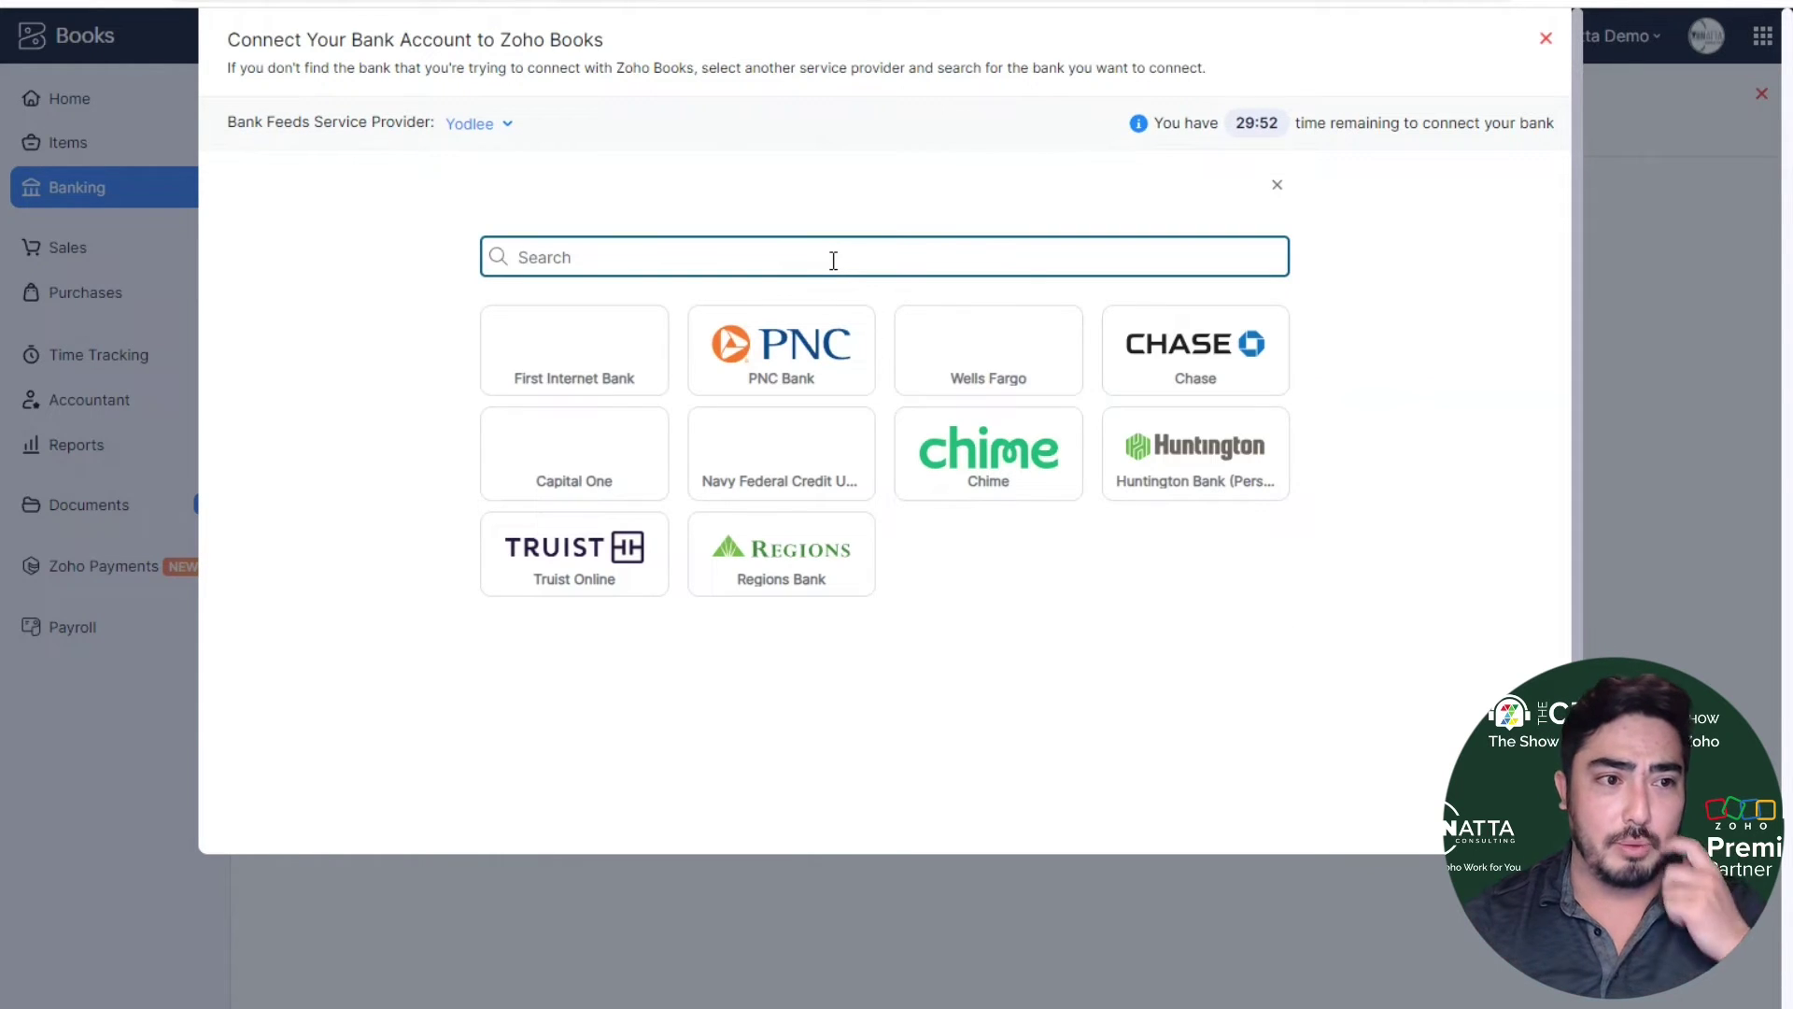
type("ca")
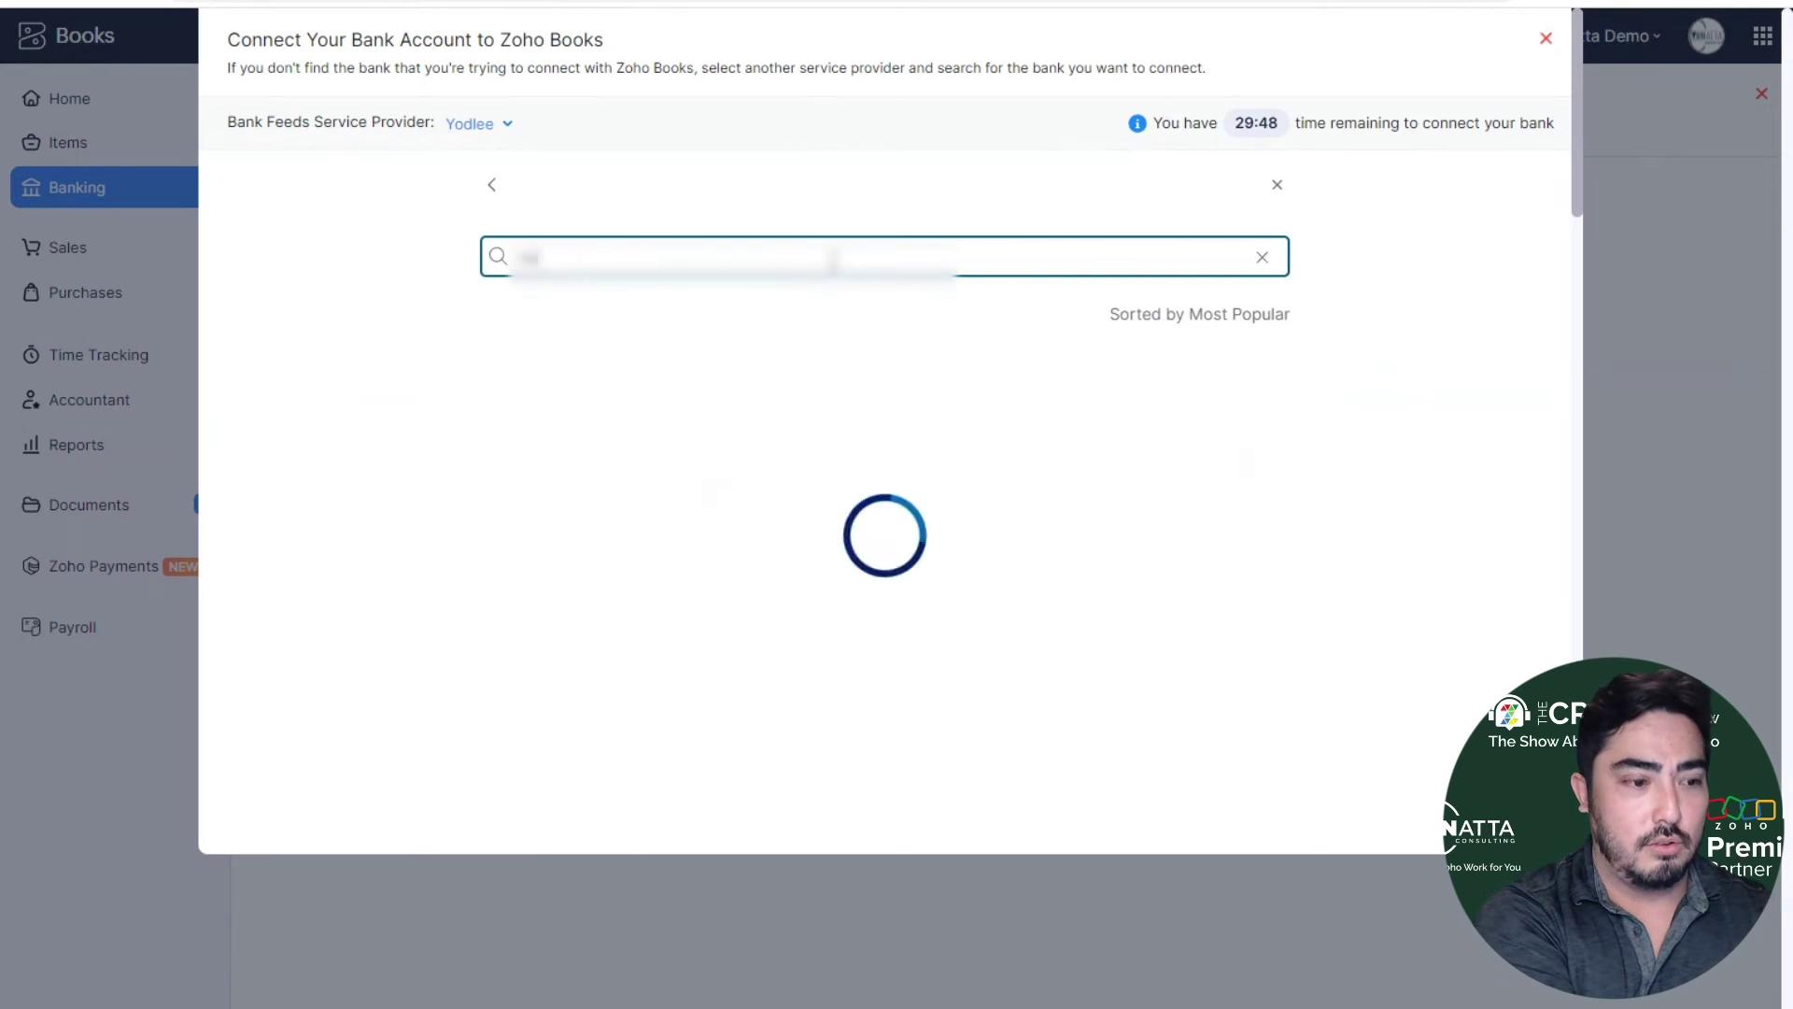
type("ntura")
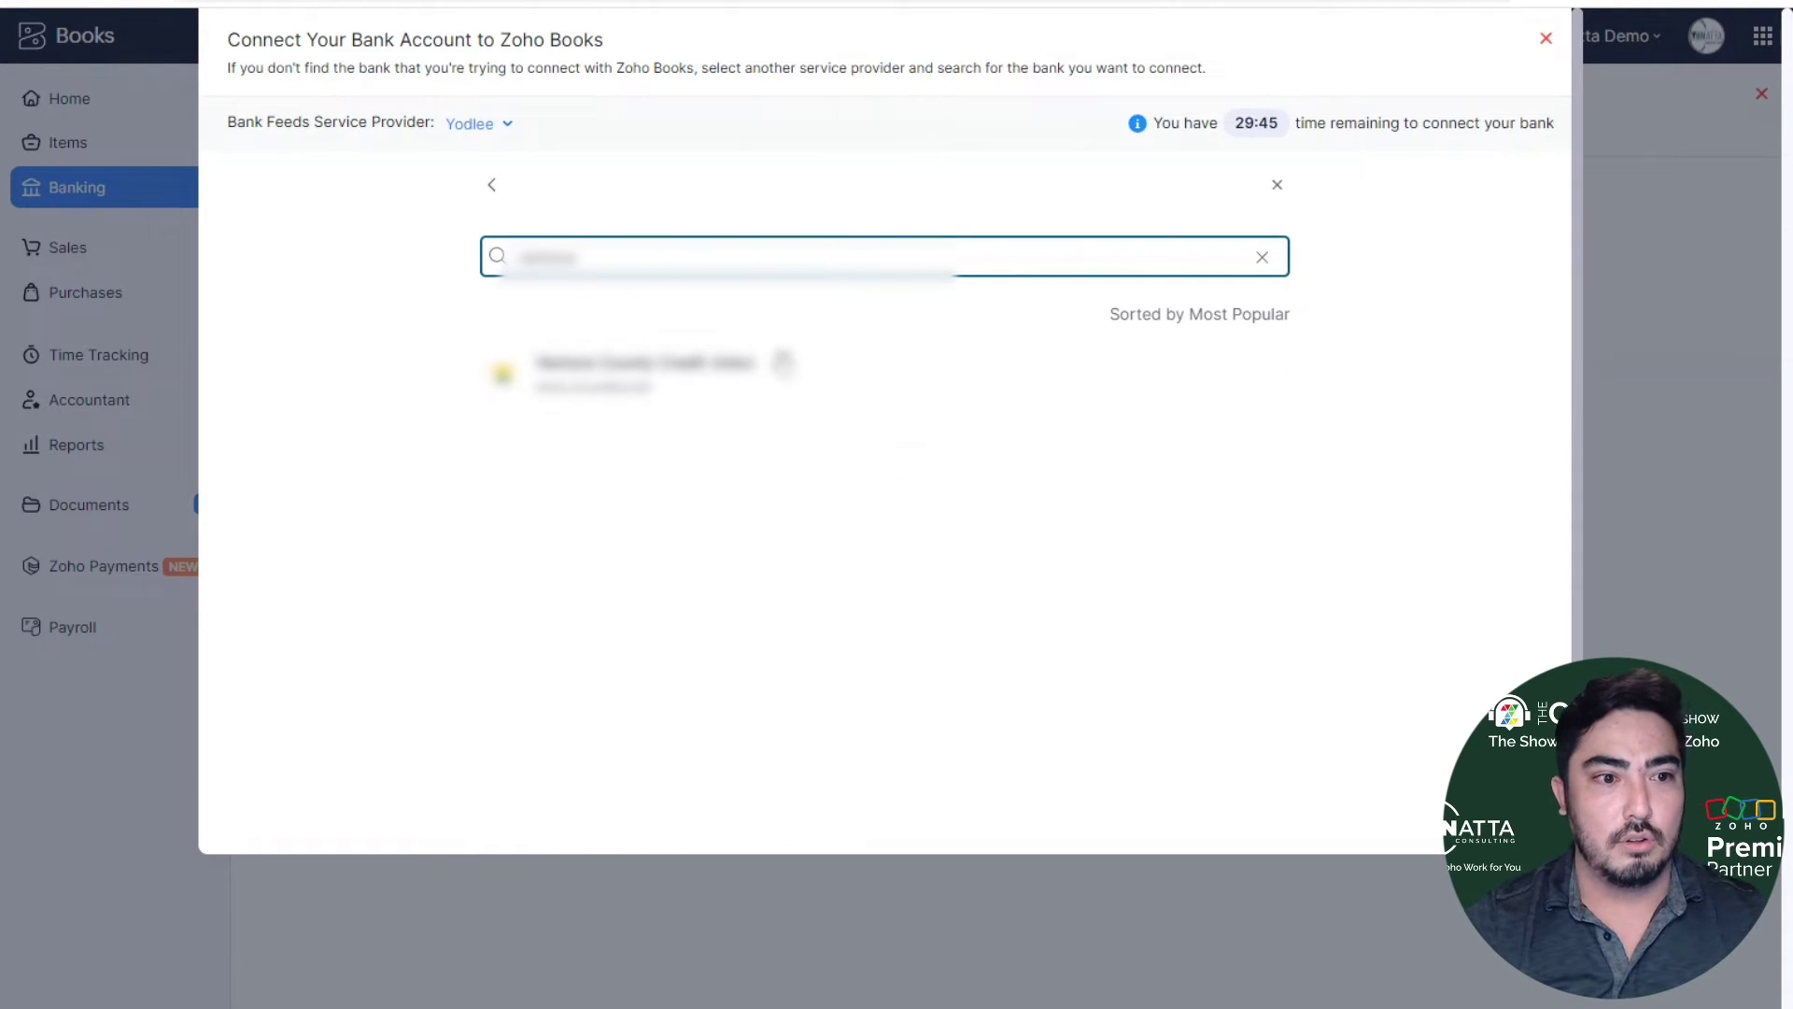
left_click(780, 372)
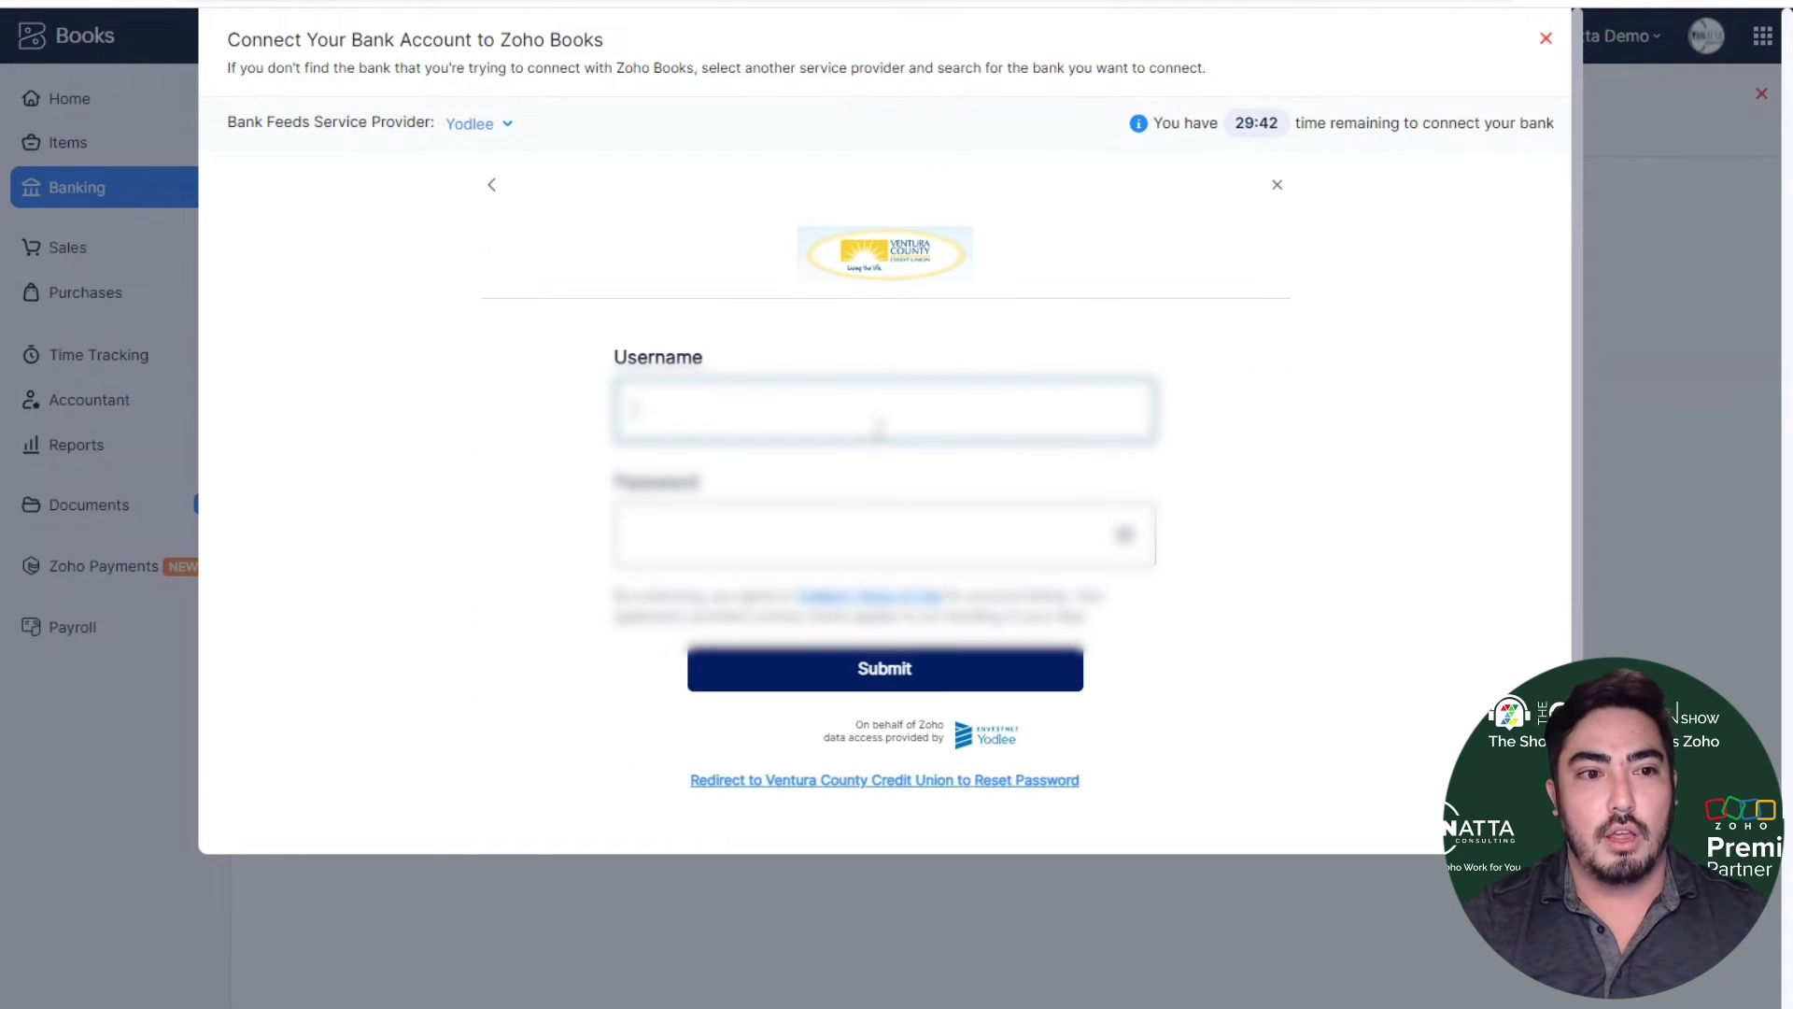
left_click(878, 429)
left_click(1173, 403)
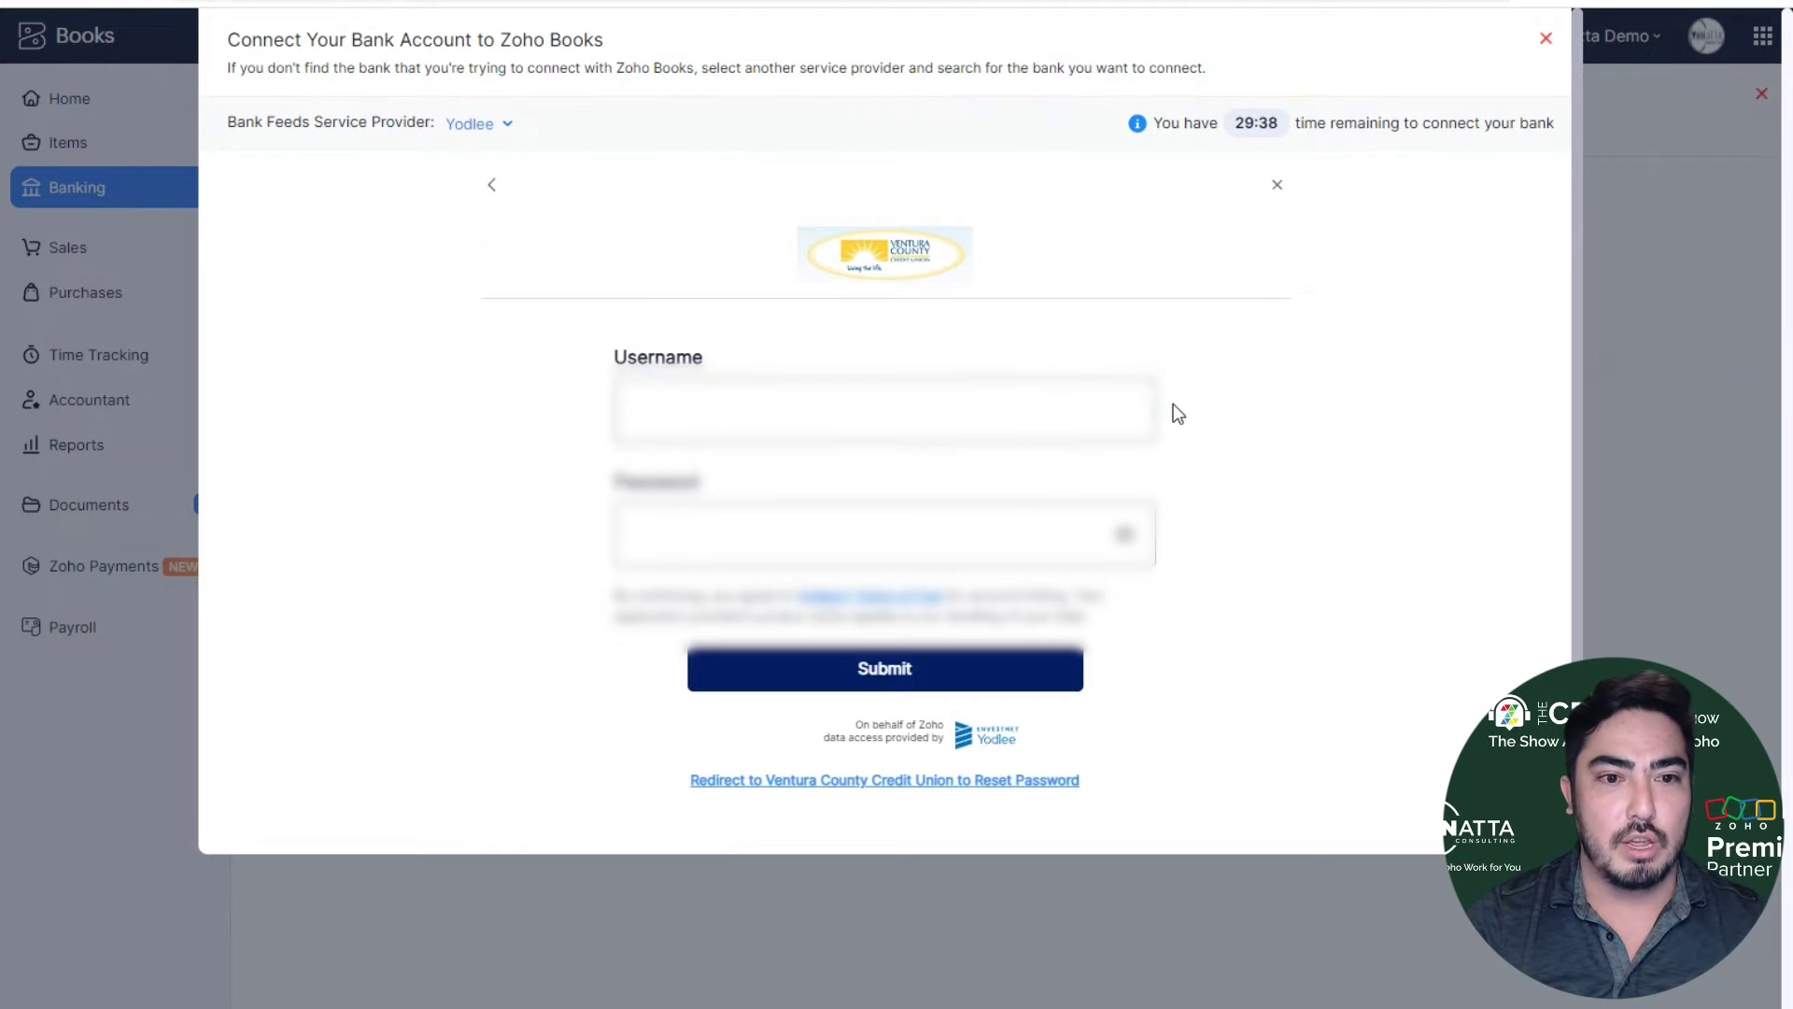
left_click(1126, 385)
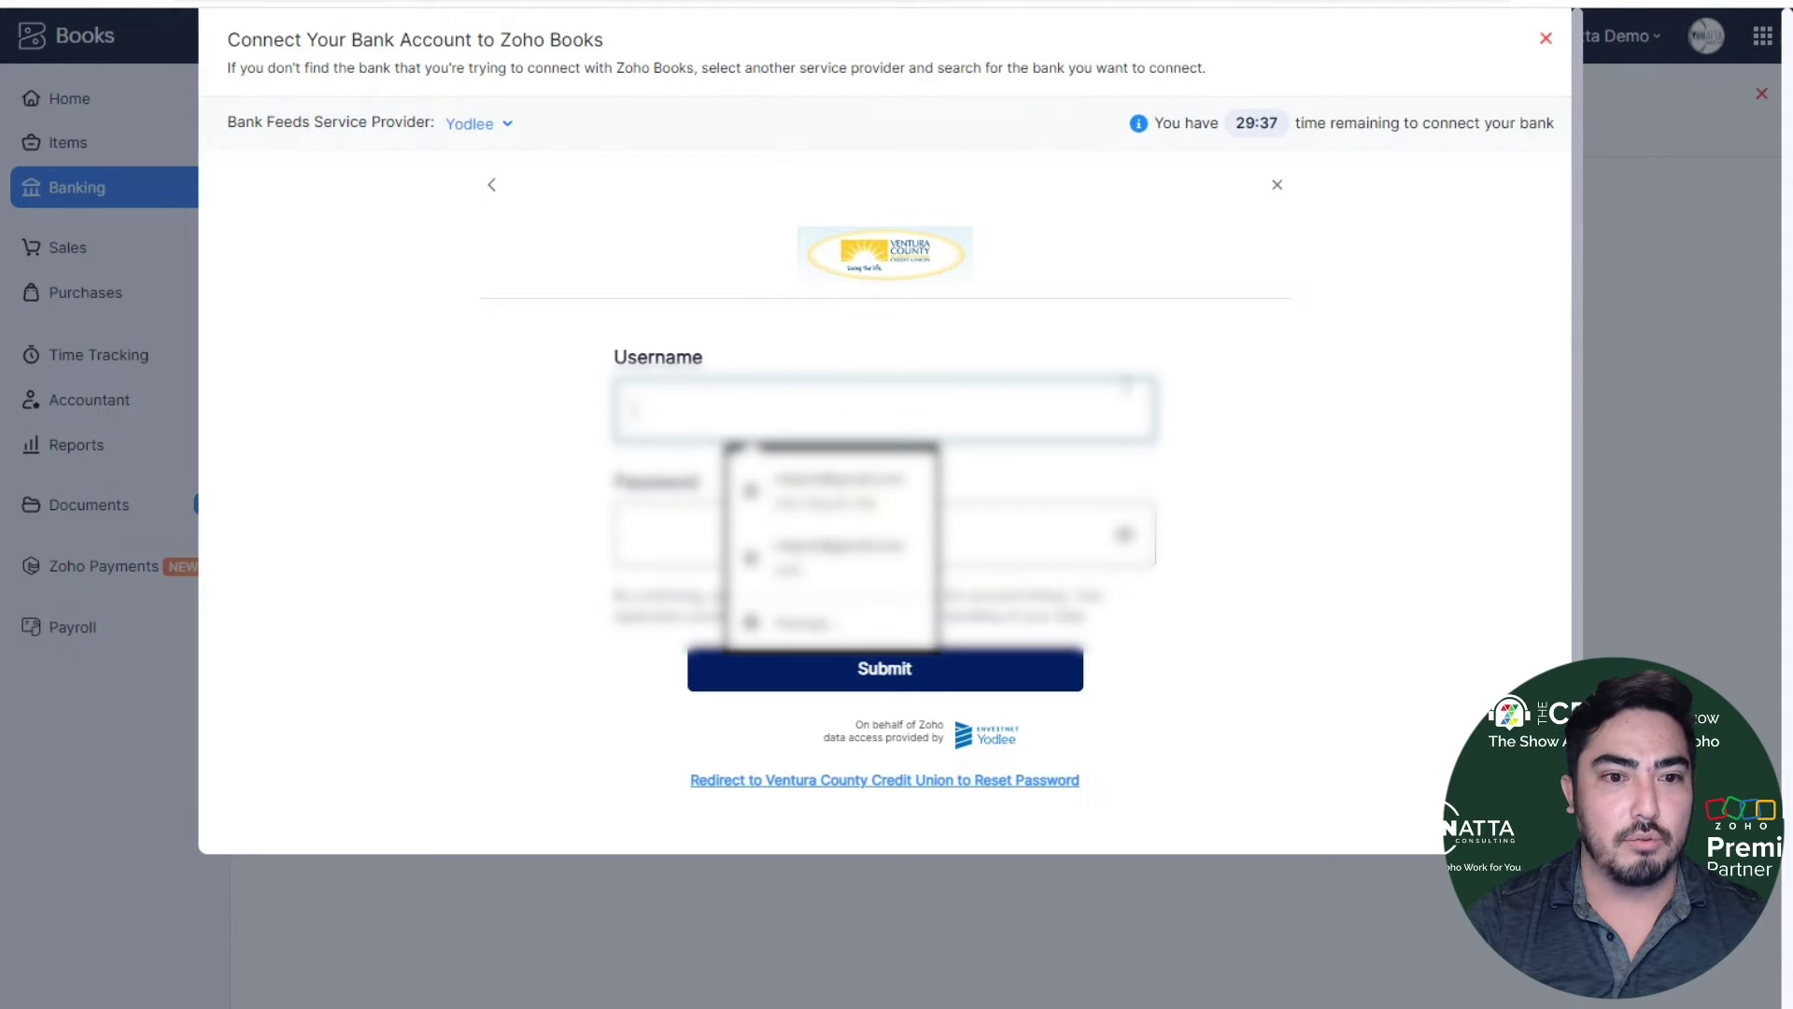
type("asd")
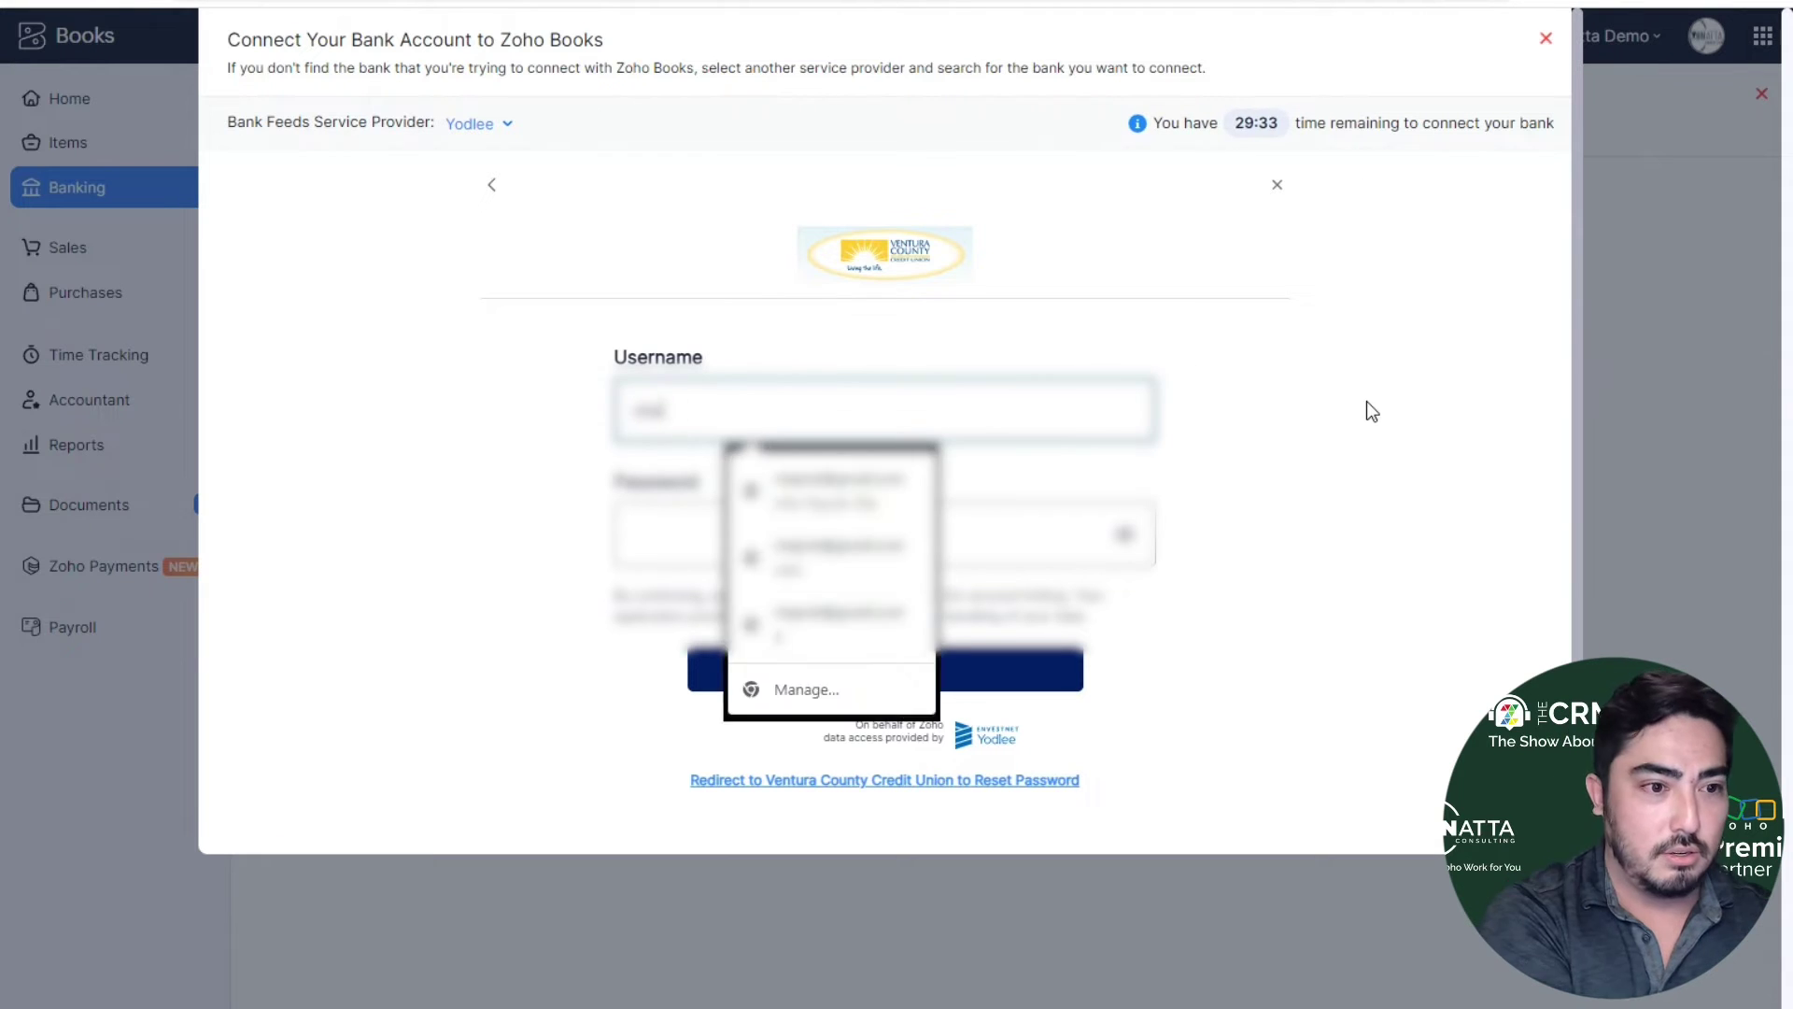
type("asd")
key("Tab")
type("asdasdasdasd")
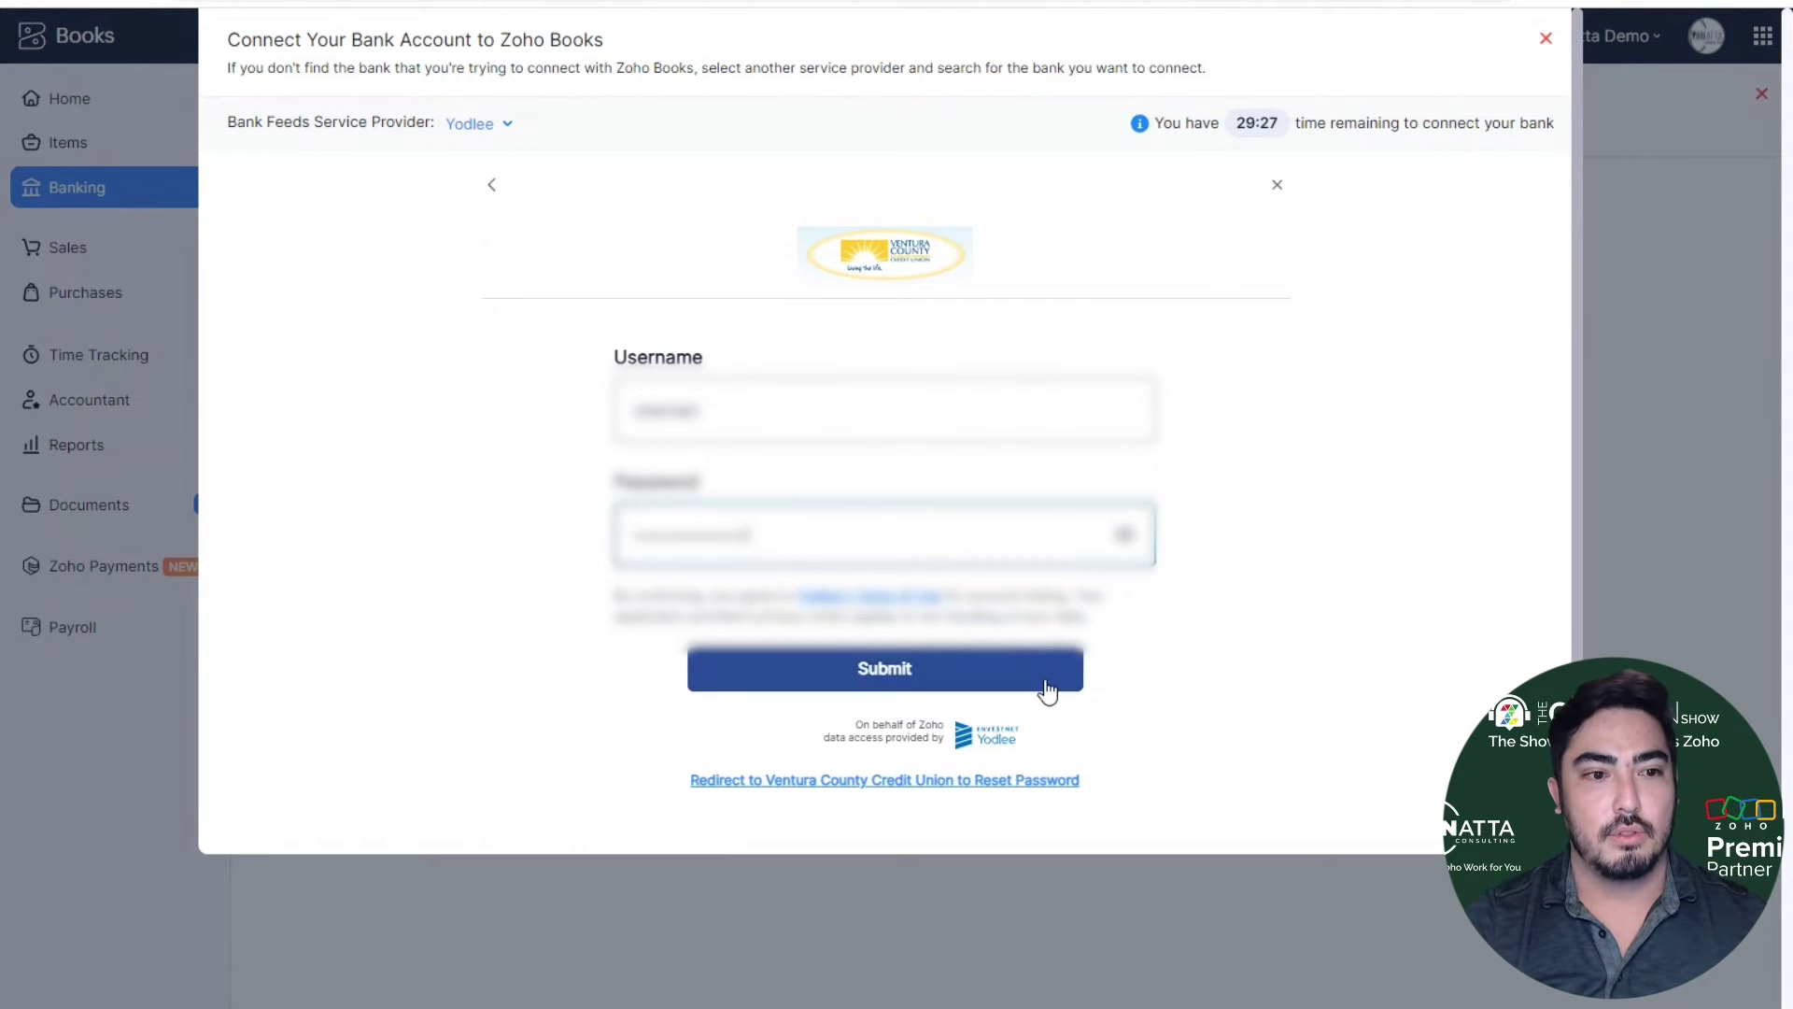
left_click(1045, 682)
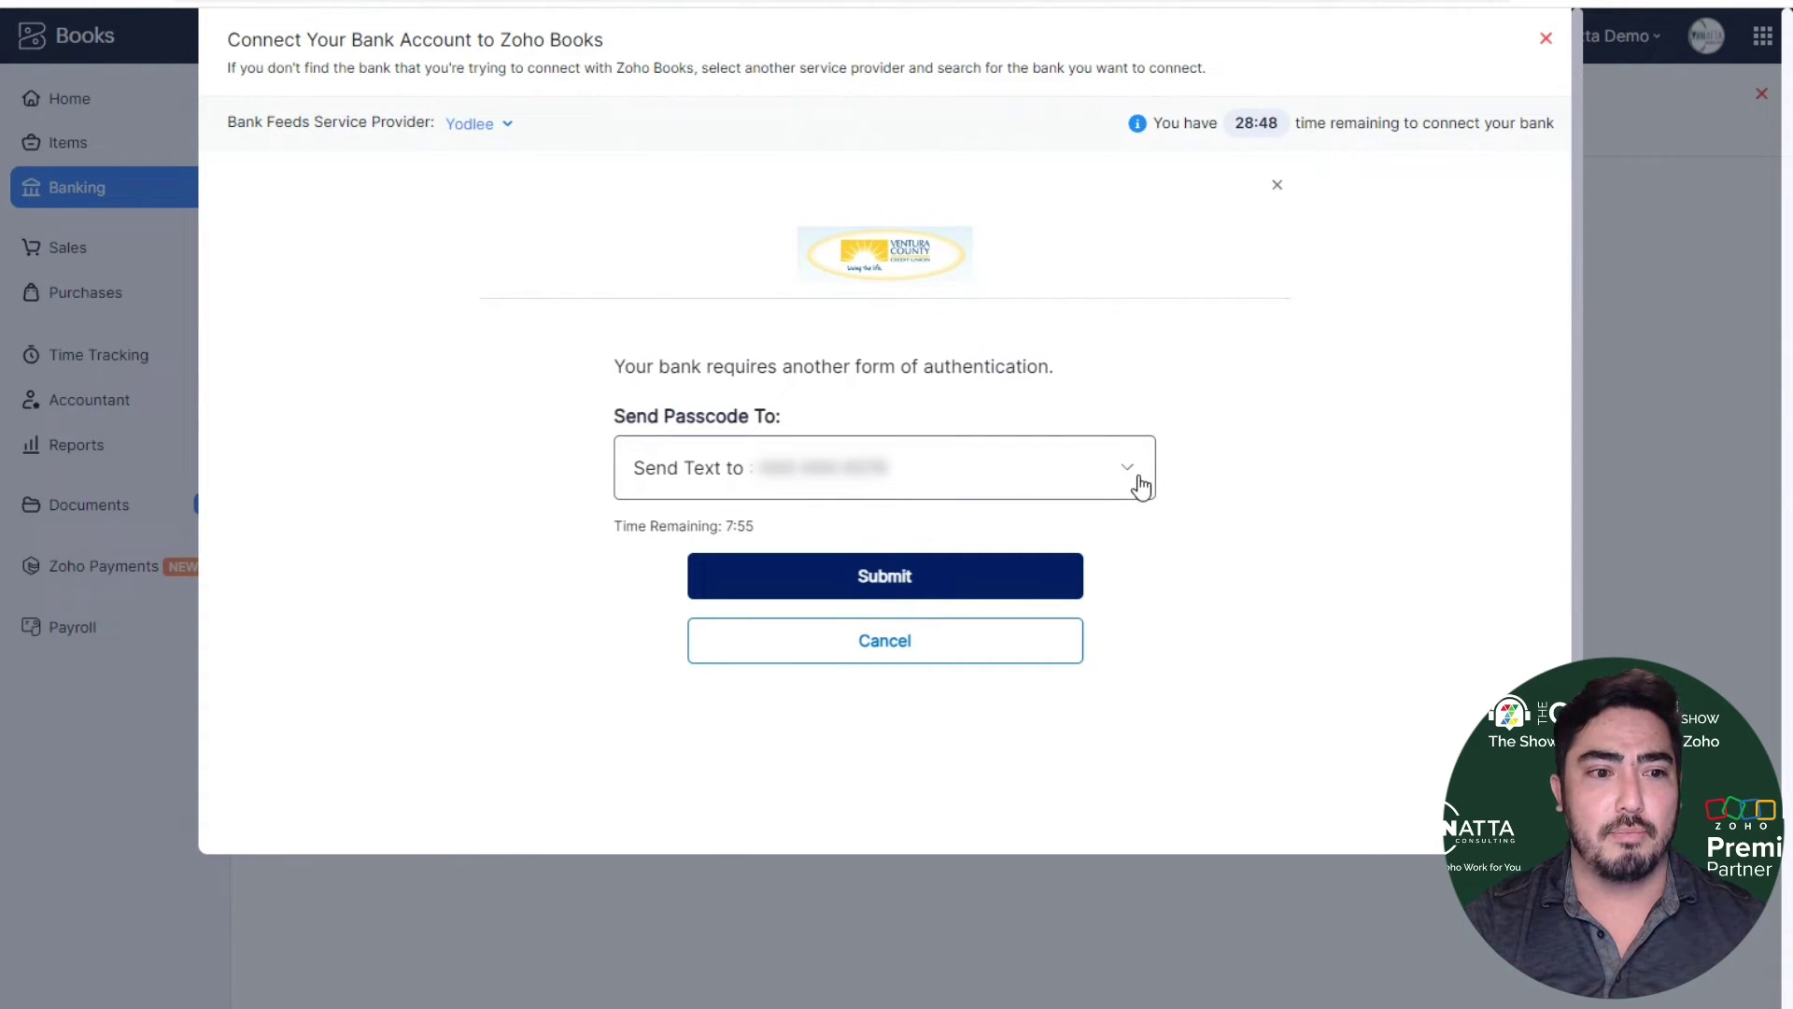
- Choose a texted passcode and submit the received code for verification
left_click(1082, 564)
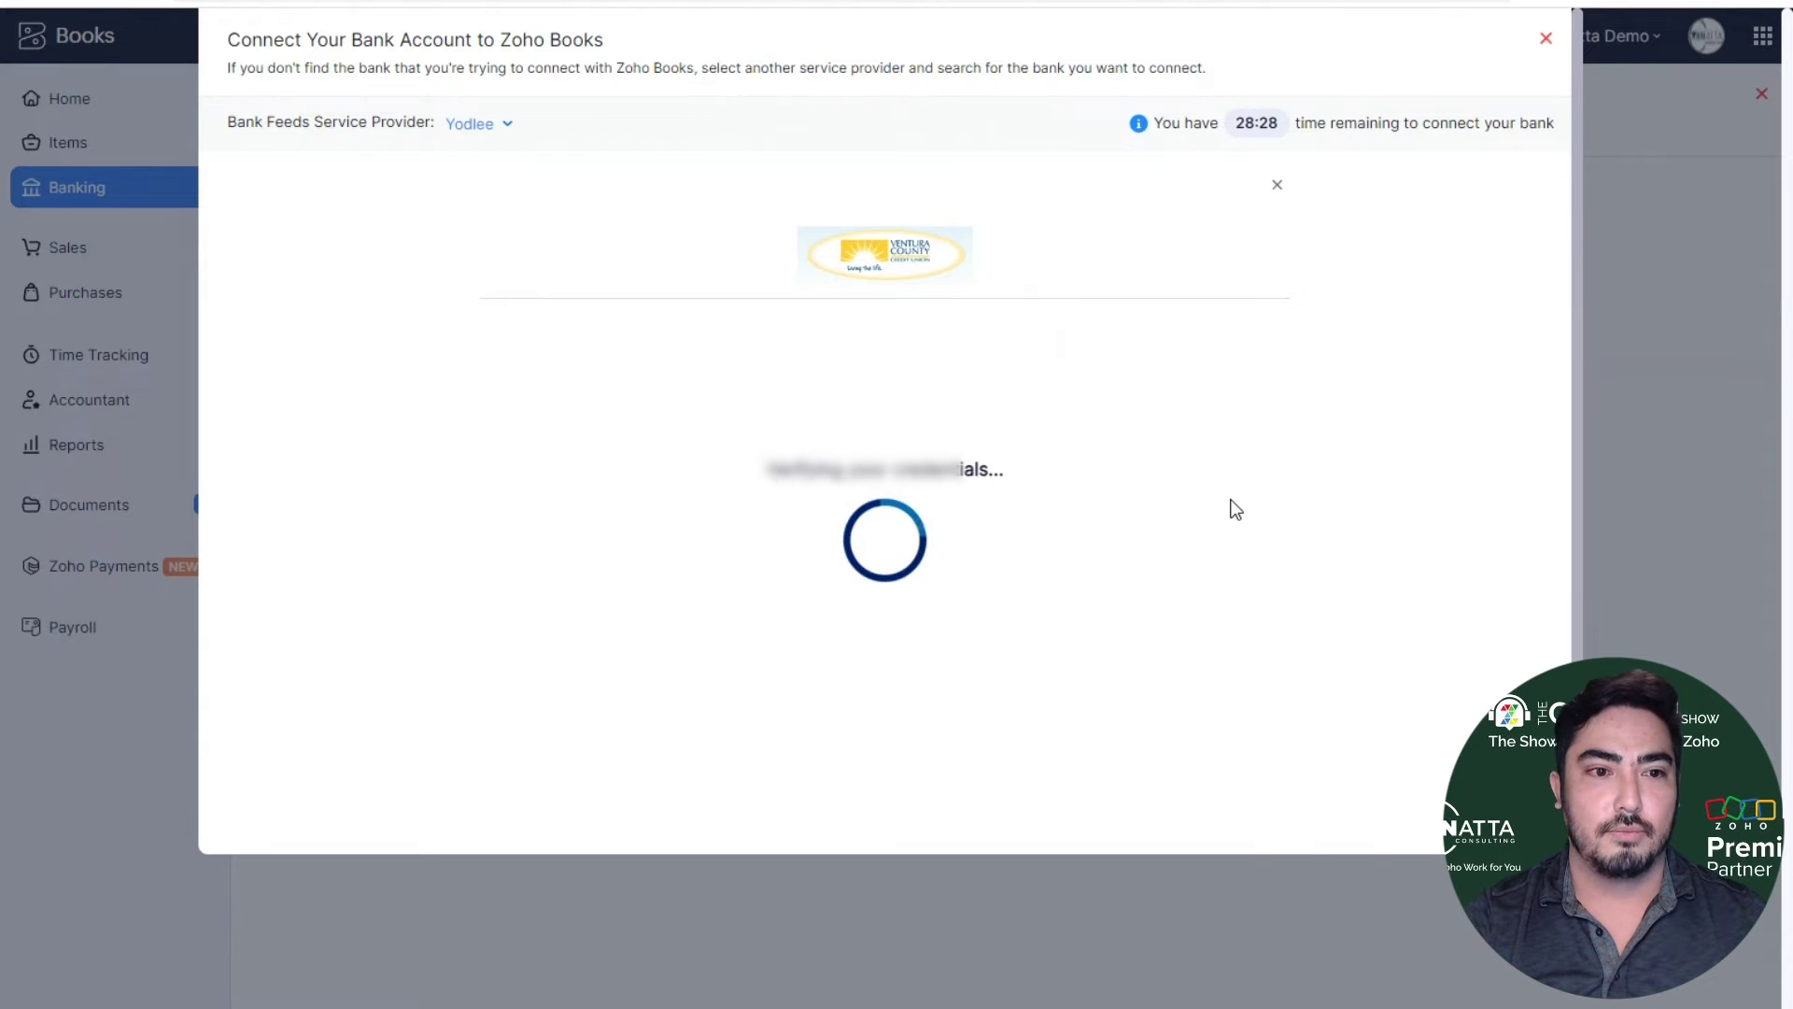
left_click(991, 464)
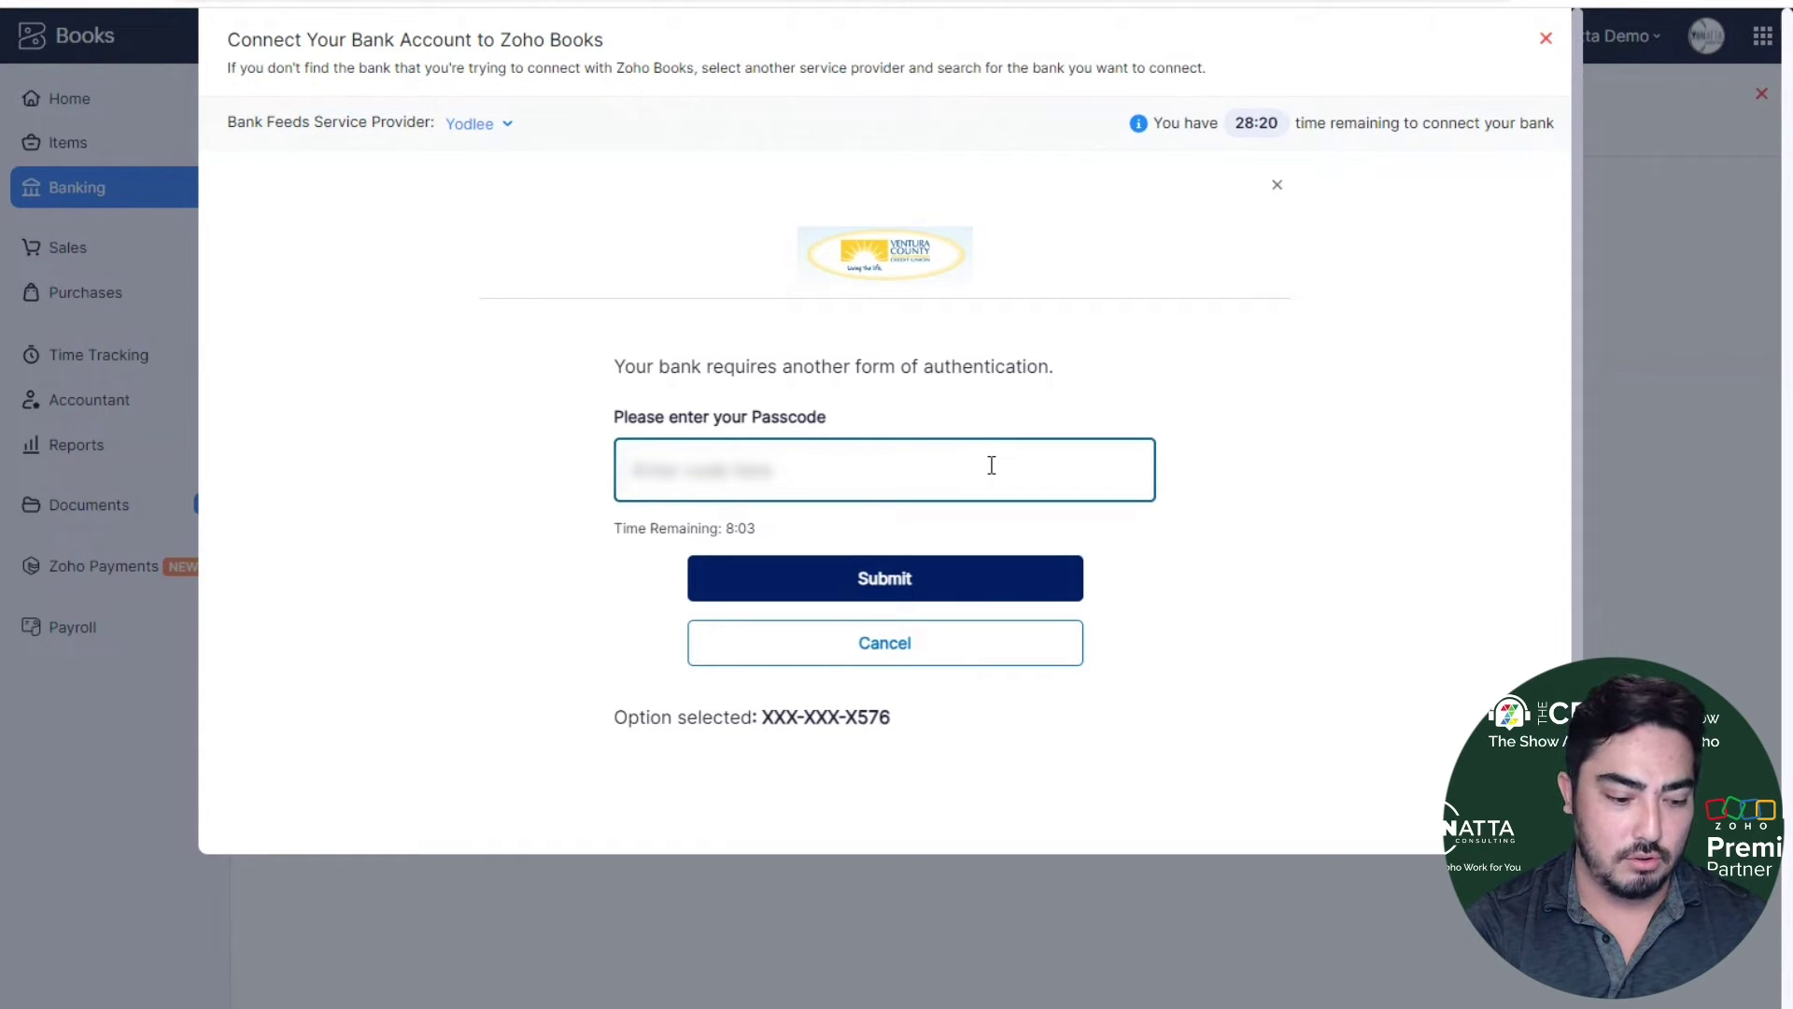
type("******")
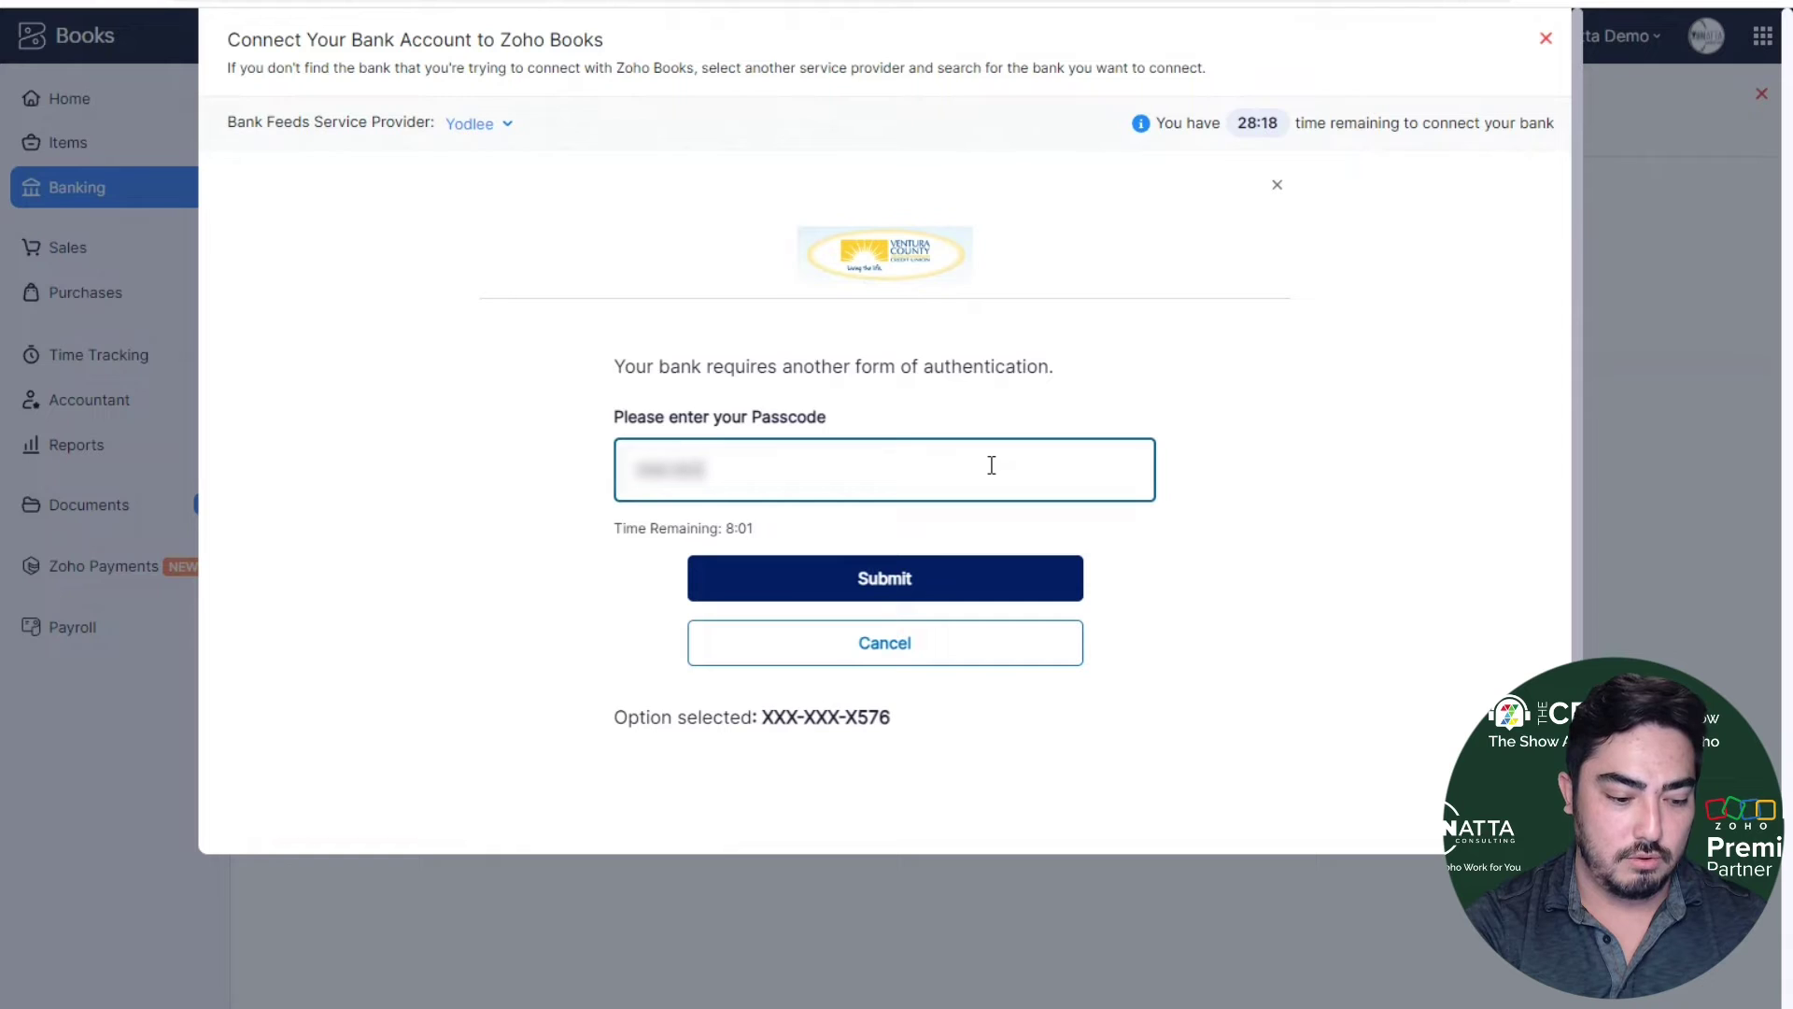
left_click(983, 574)
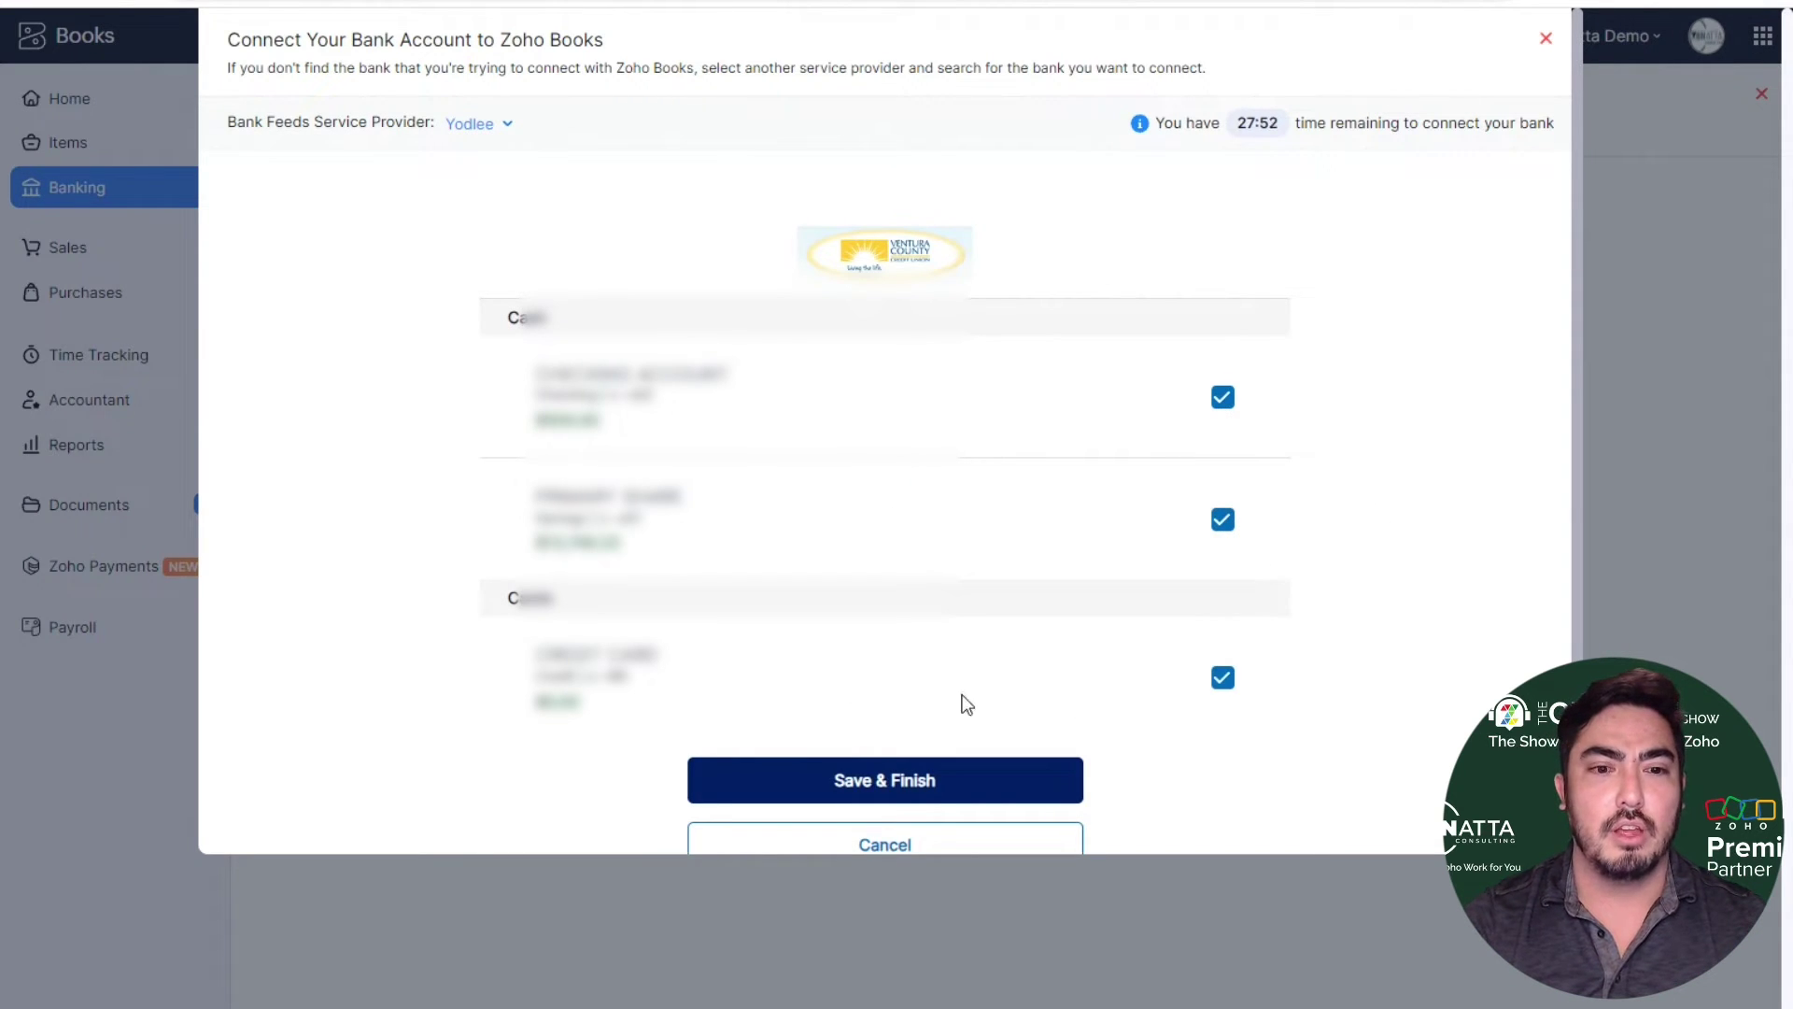
- Exclude the credit card account and save the remaining two accounts
left_click(1224, 678)
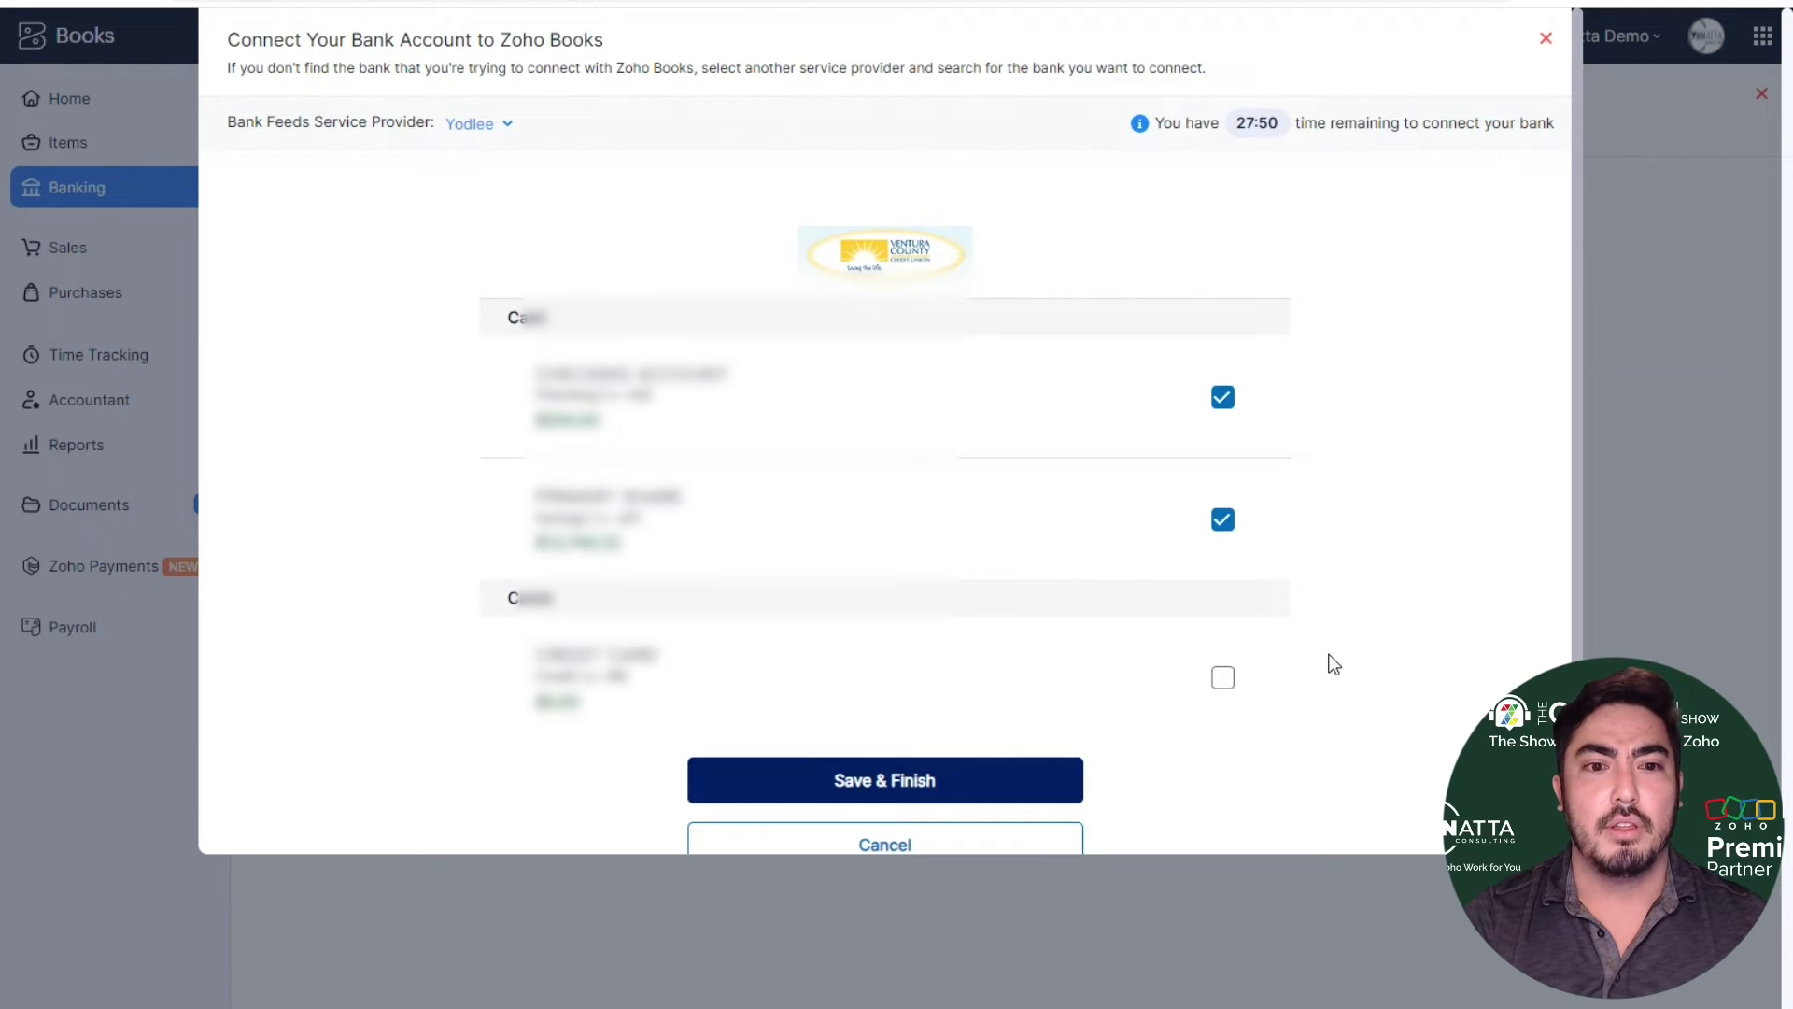
scroll(1382, 598, "down", 1)
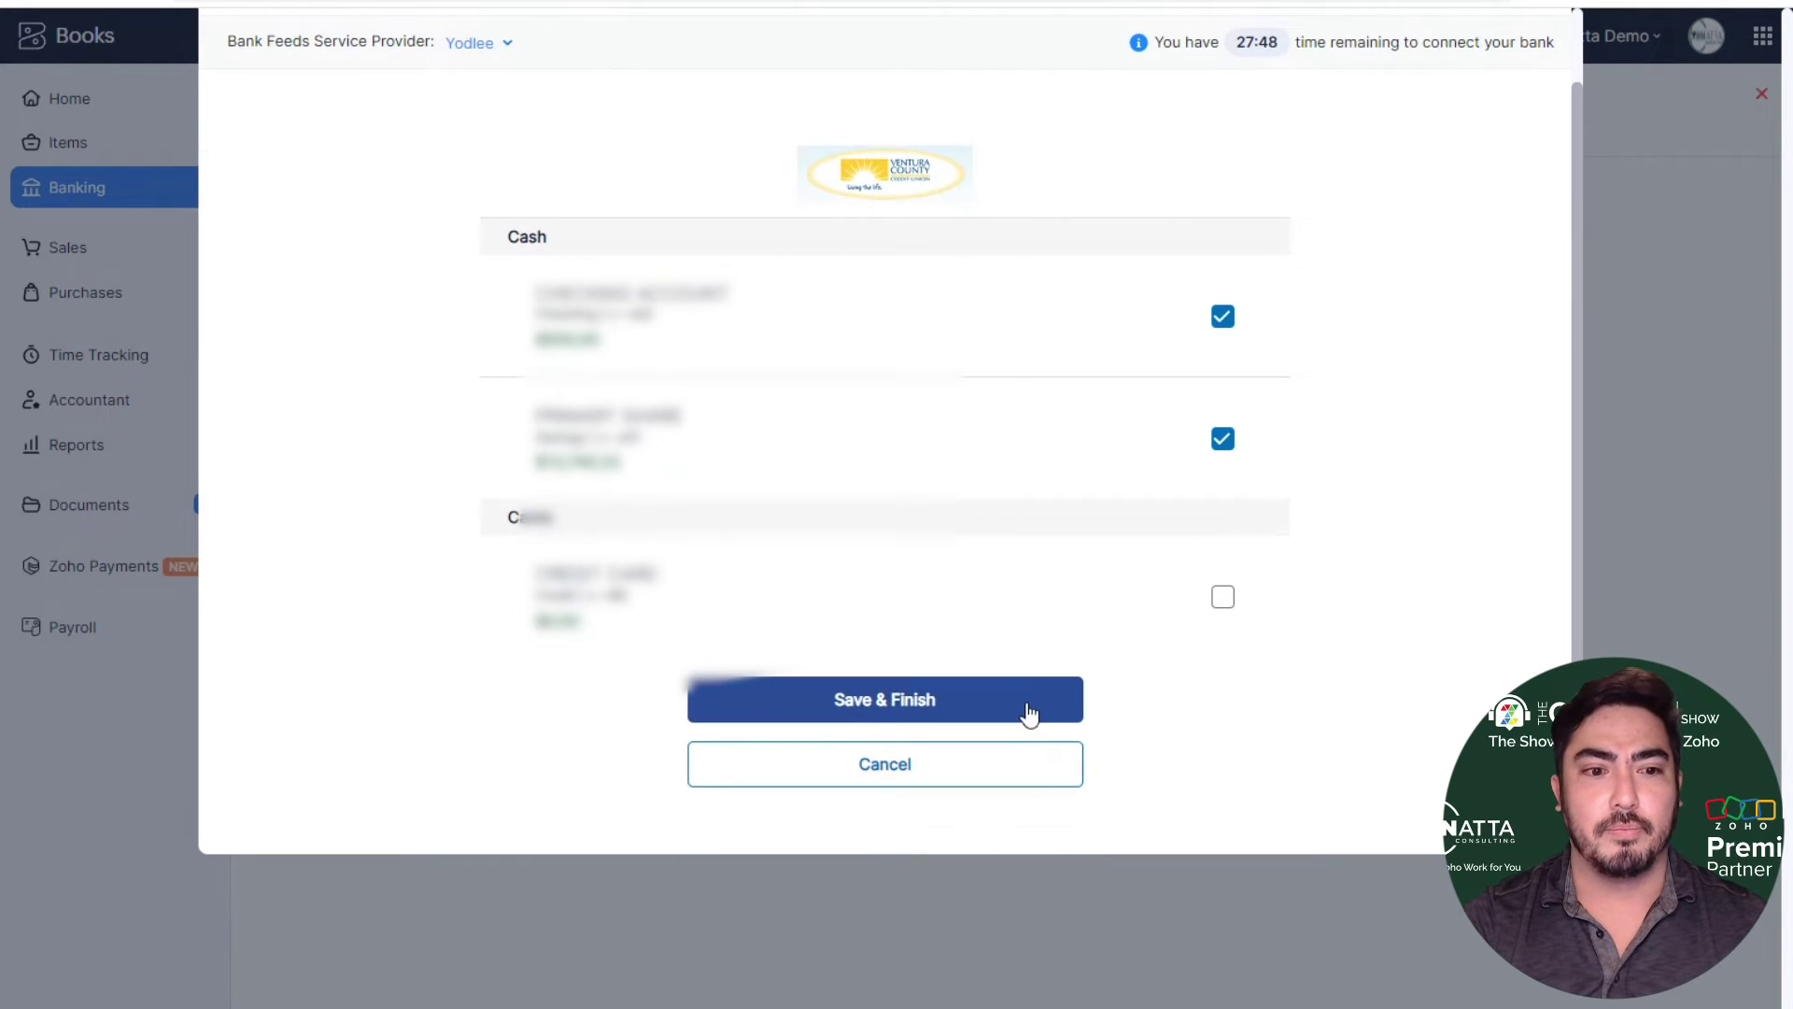
left_click(1028, 702)
left_click(919, 549)
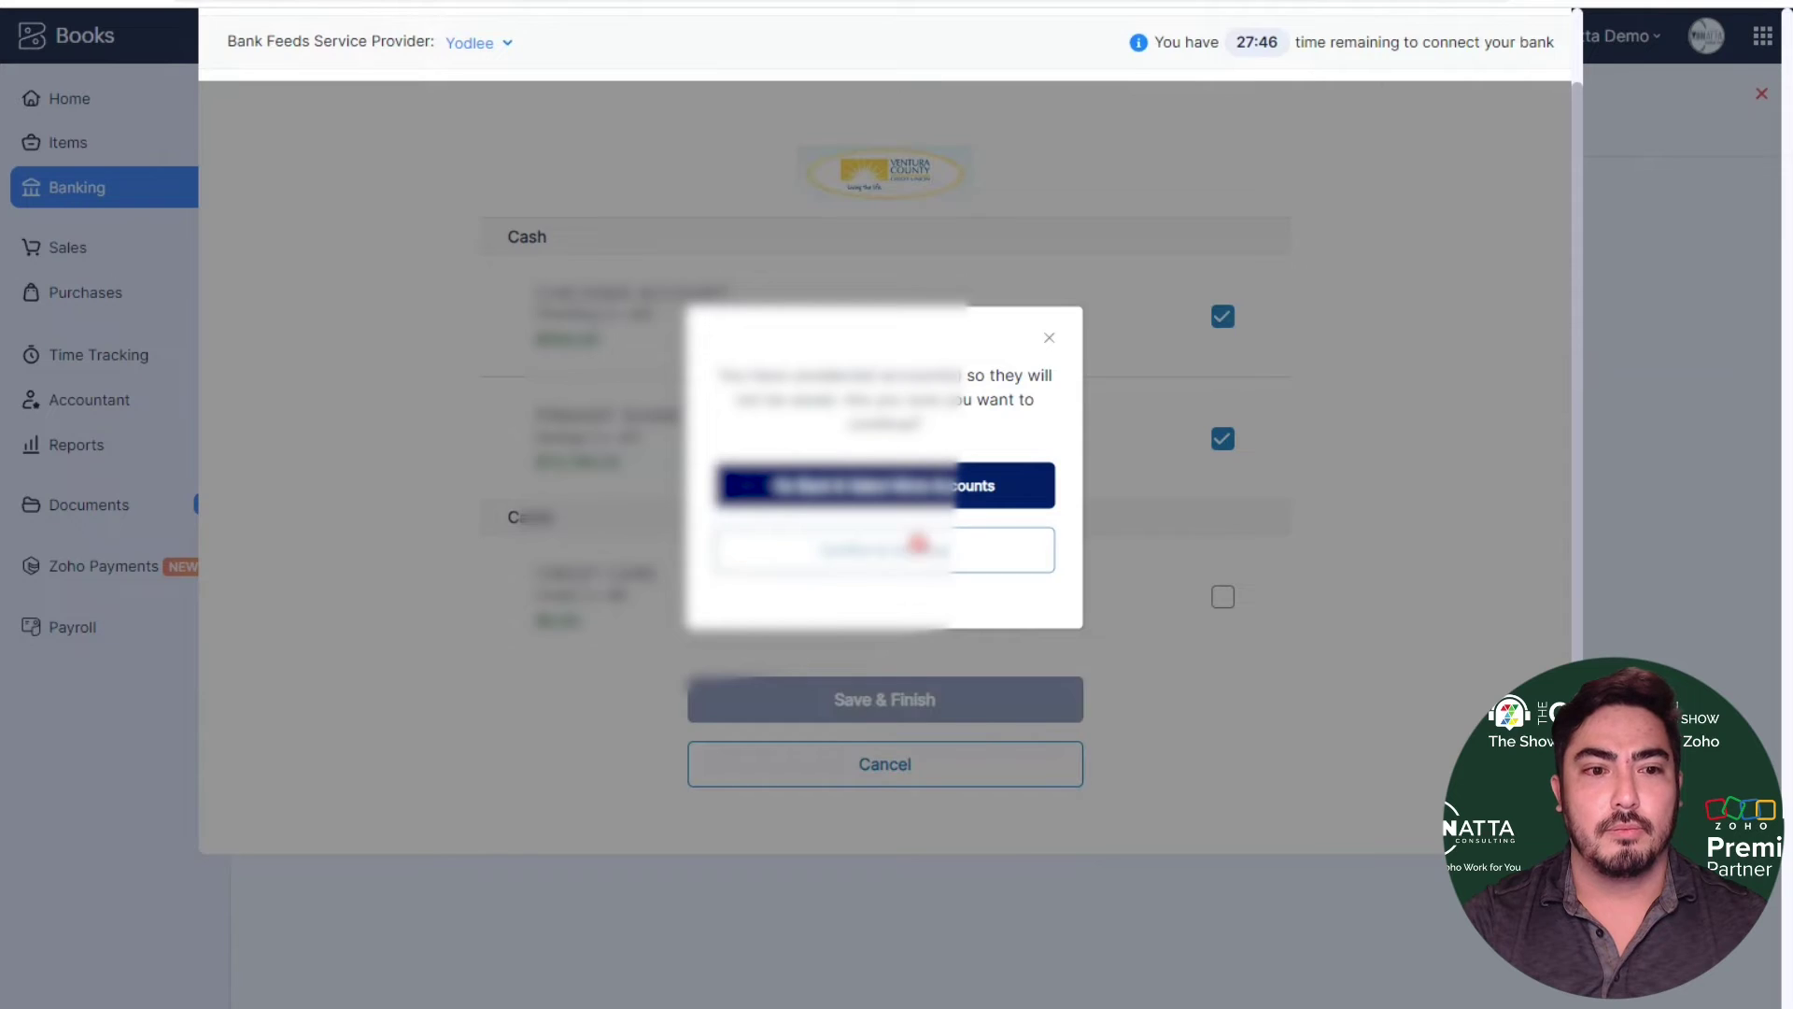
- Set Fetch Bank Feeds From to 09.06.23 and add the accounts
left_click(471, 285)
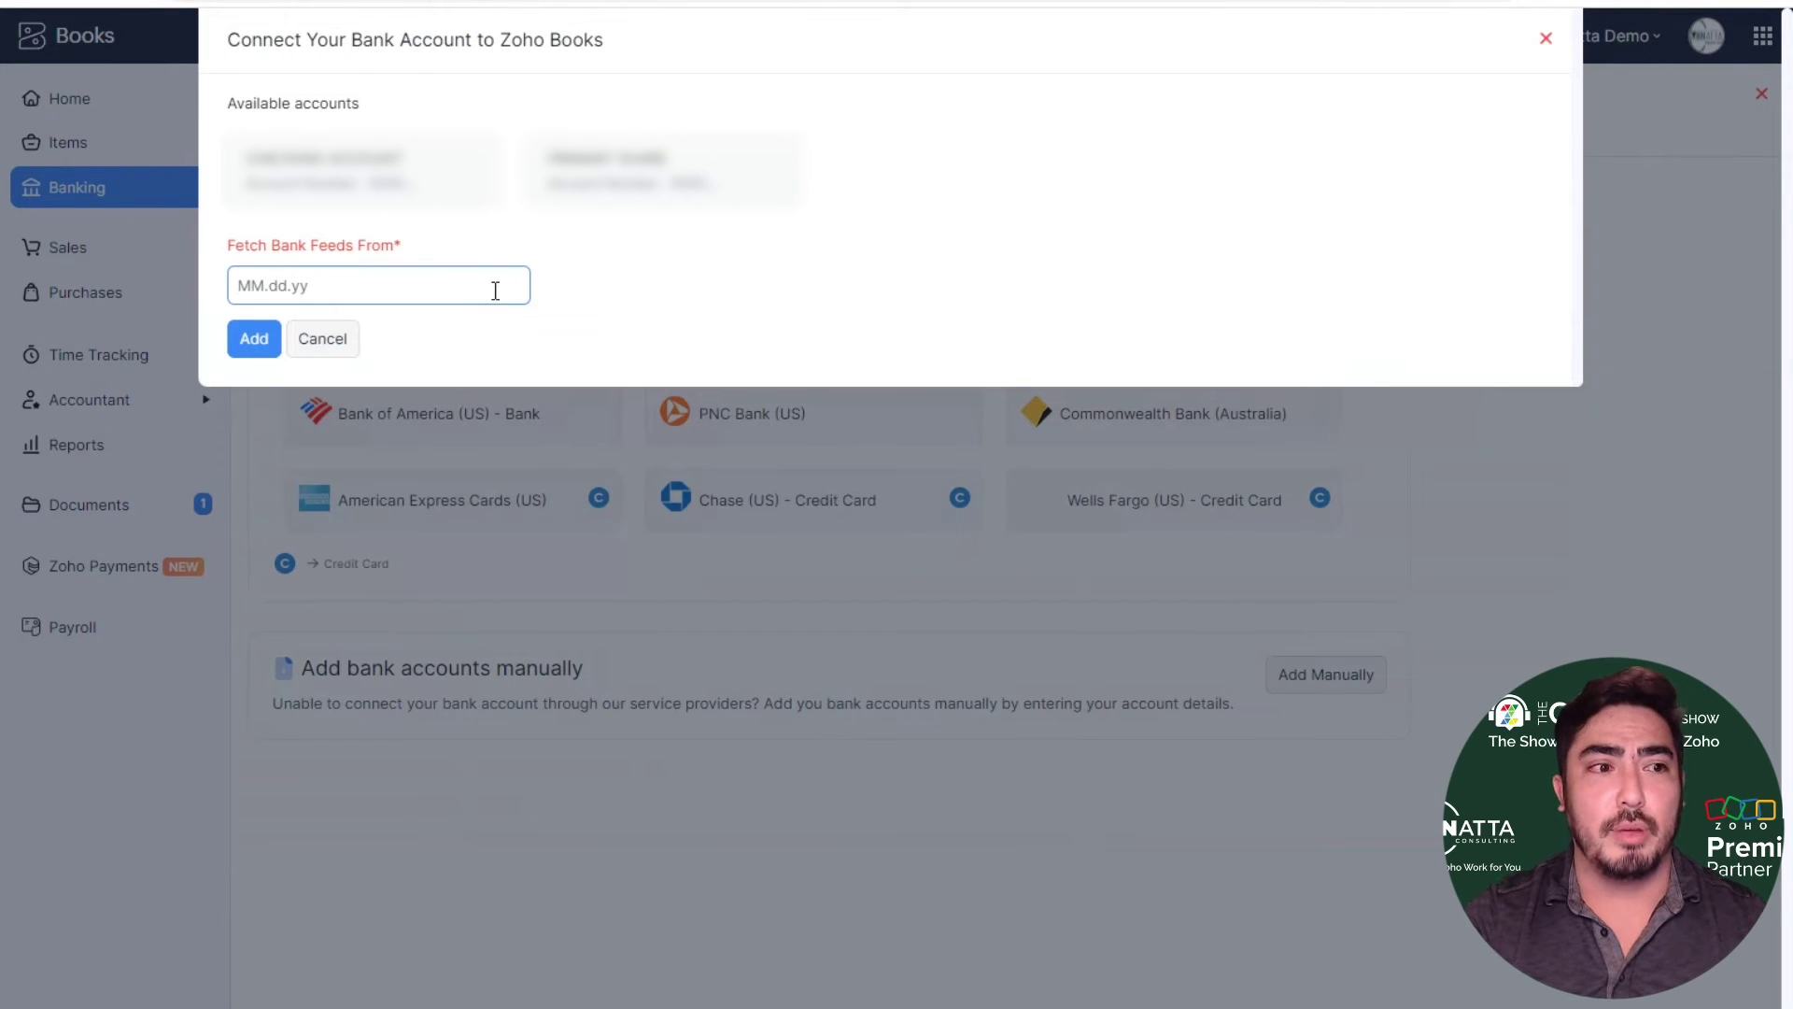
left_click(495, 290)
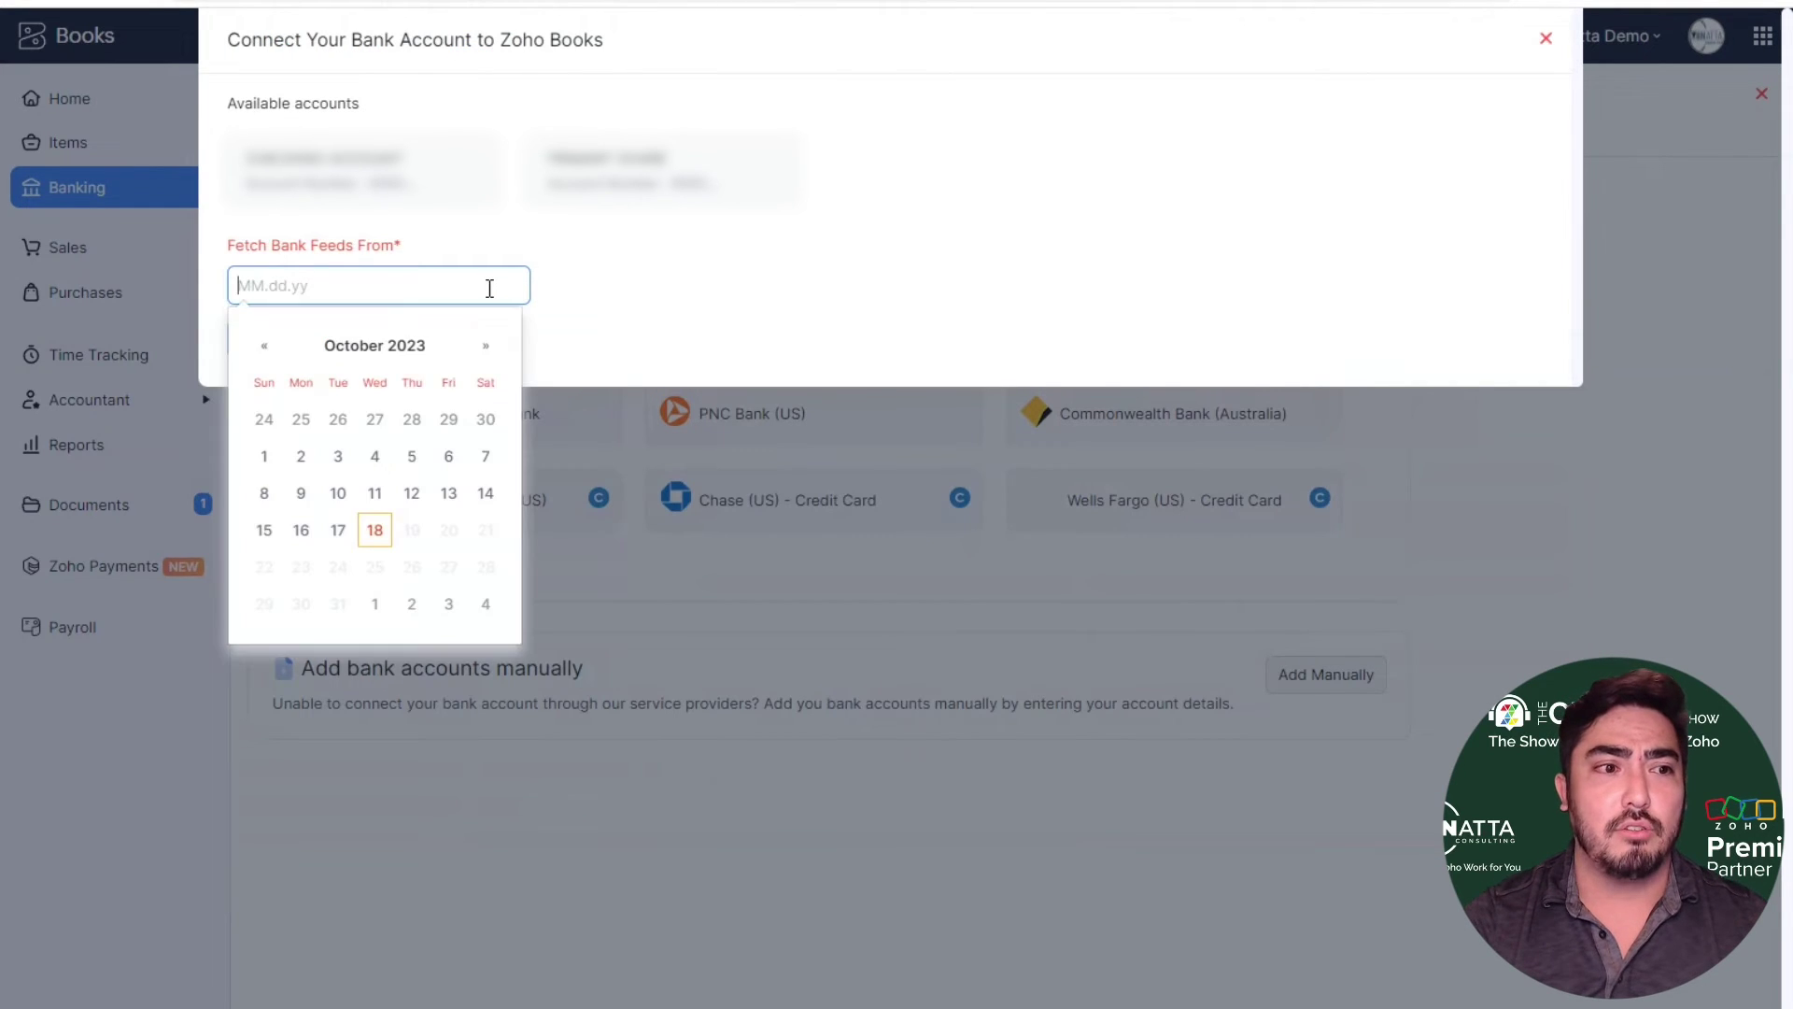
left_click(264, 347)
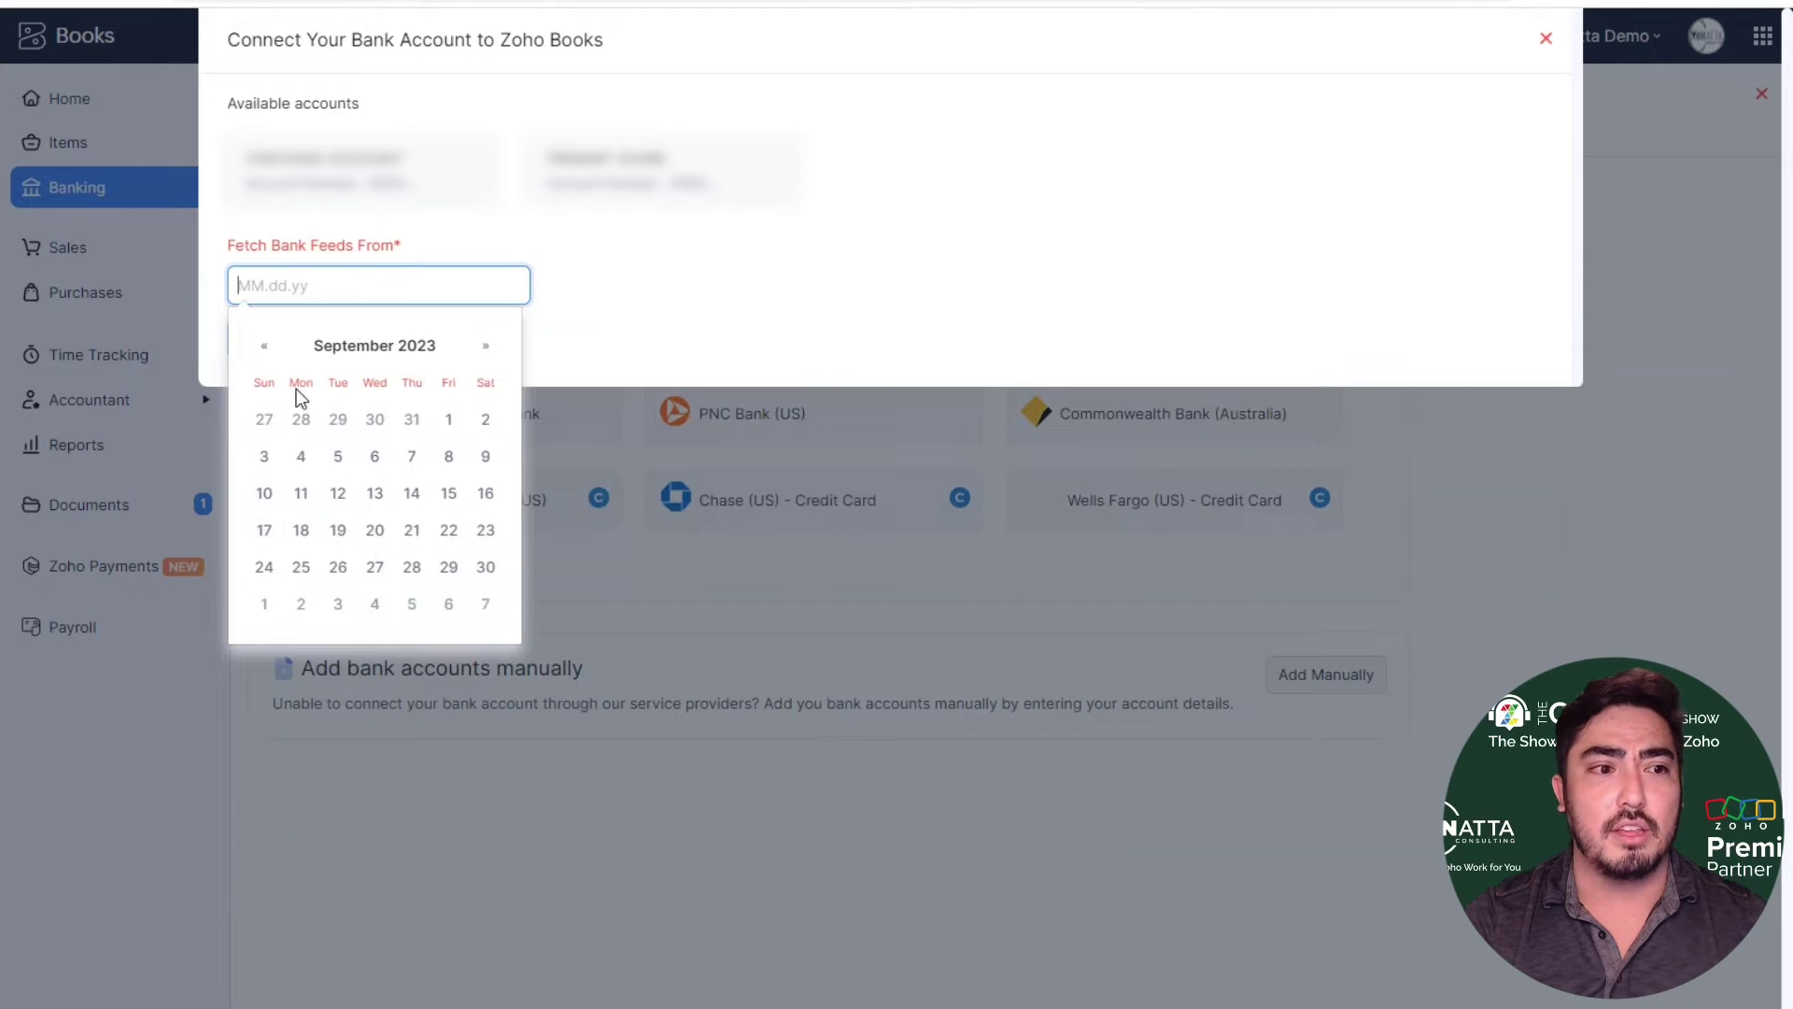
left_click(371, 465)
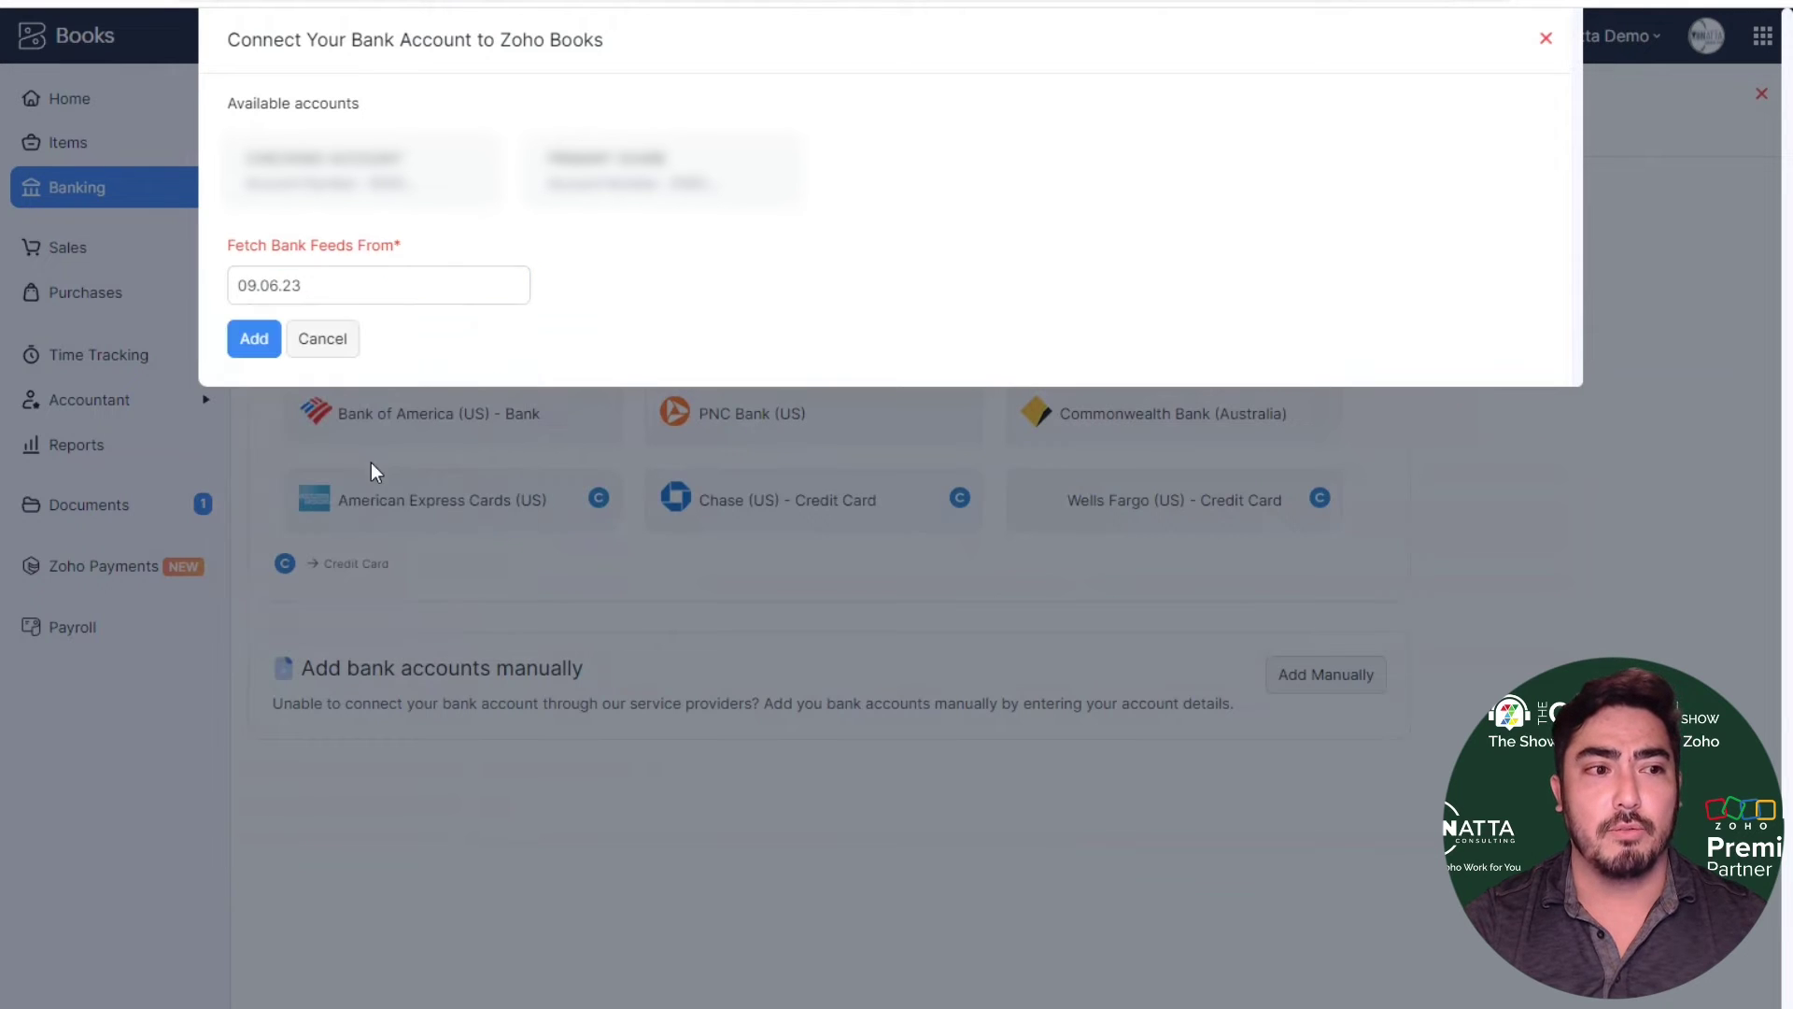
left_click(254, 343)
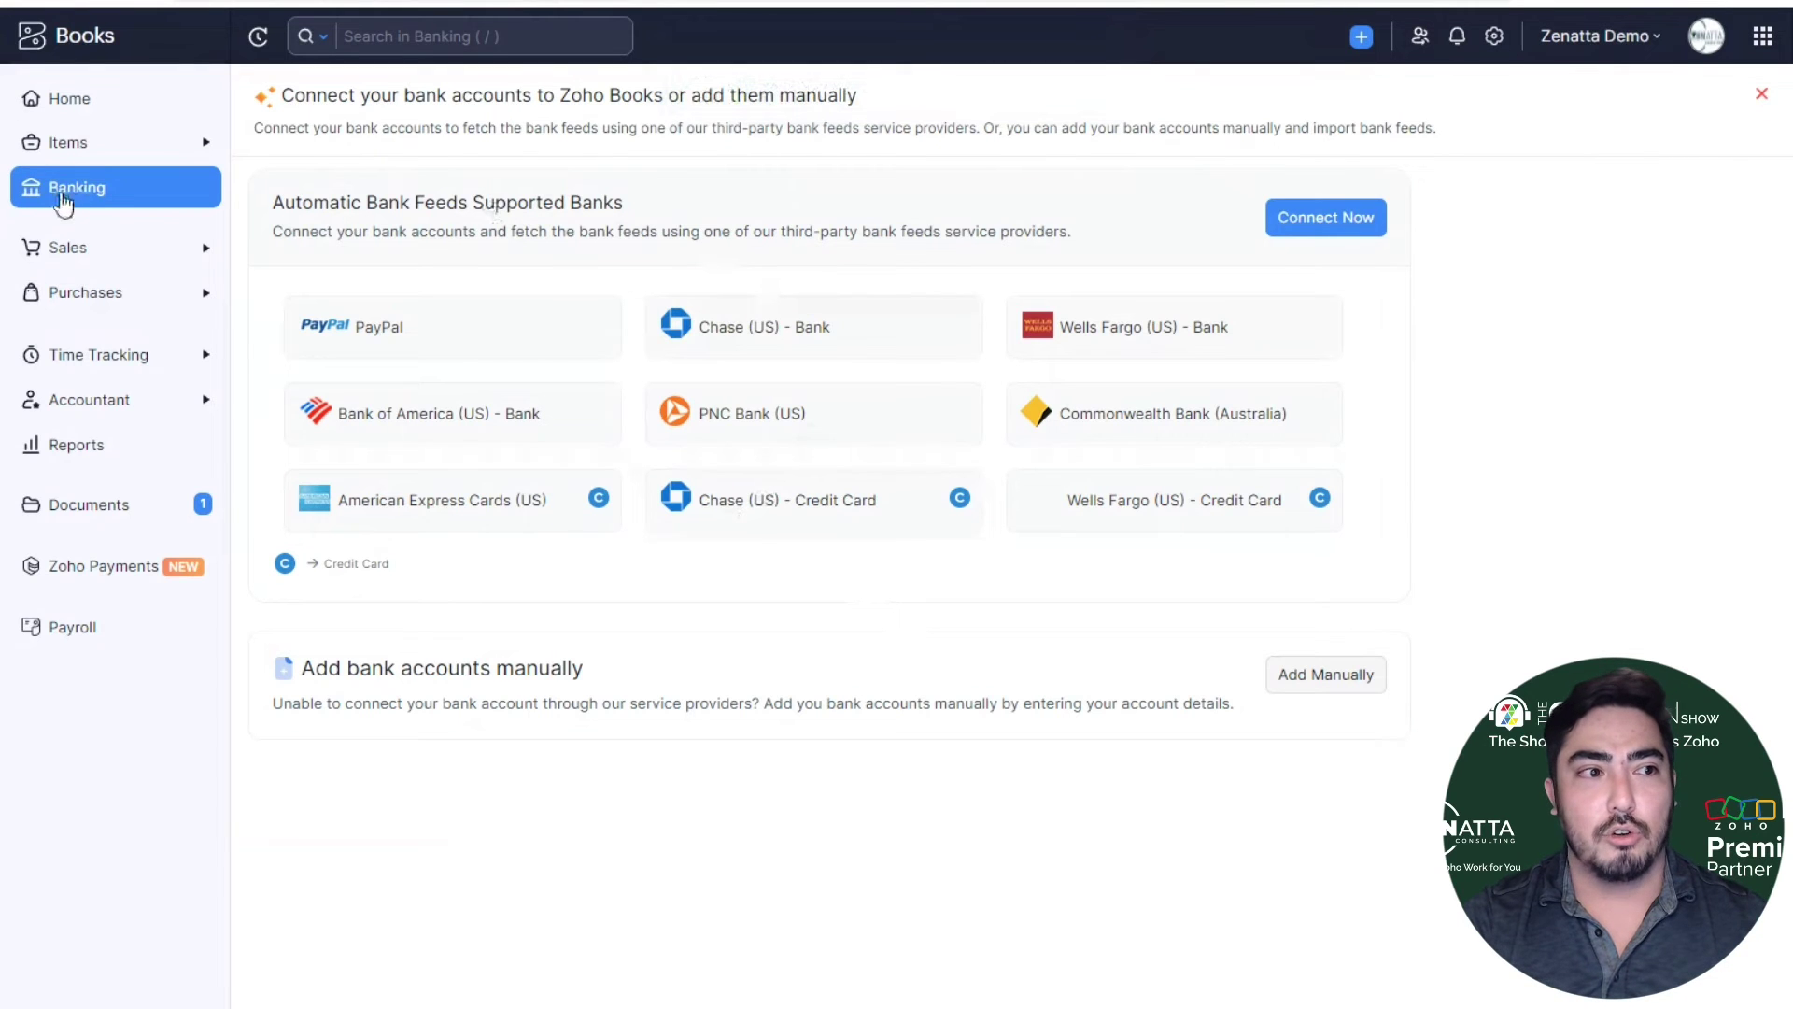
- Go to Banking and open CHECKING ACCOUNT from the Active Accounts list
left_click(92, 198)
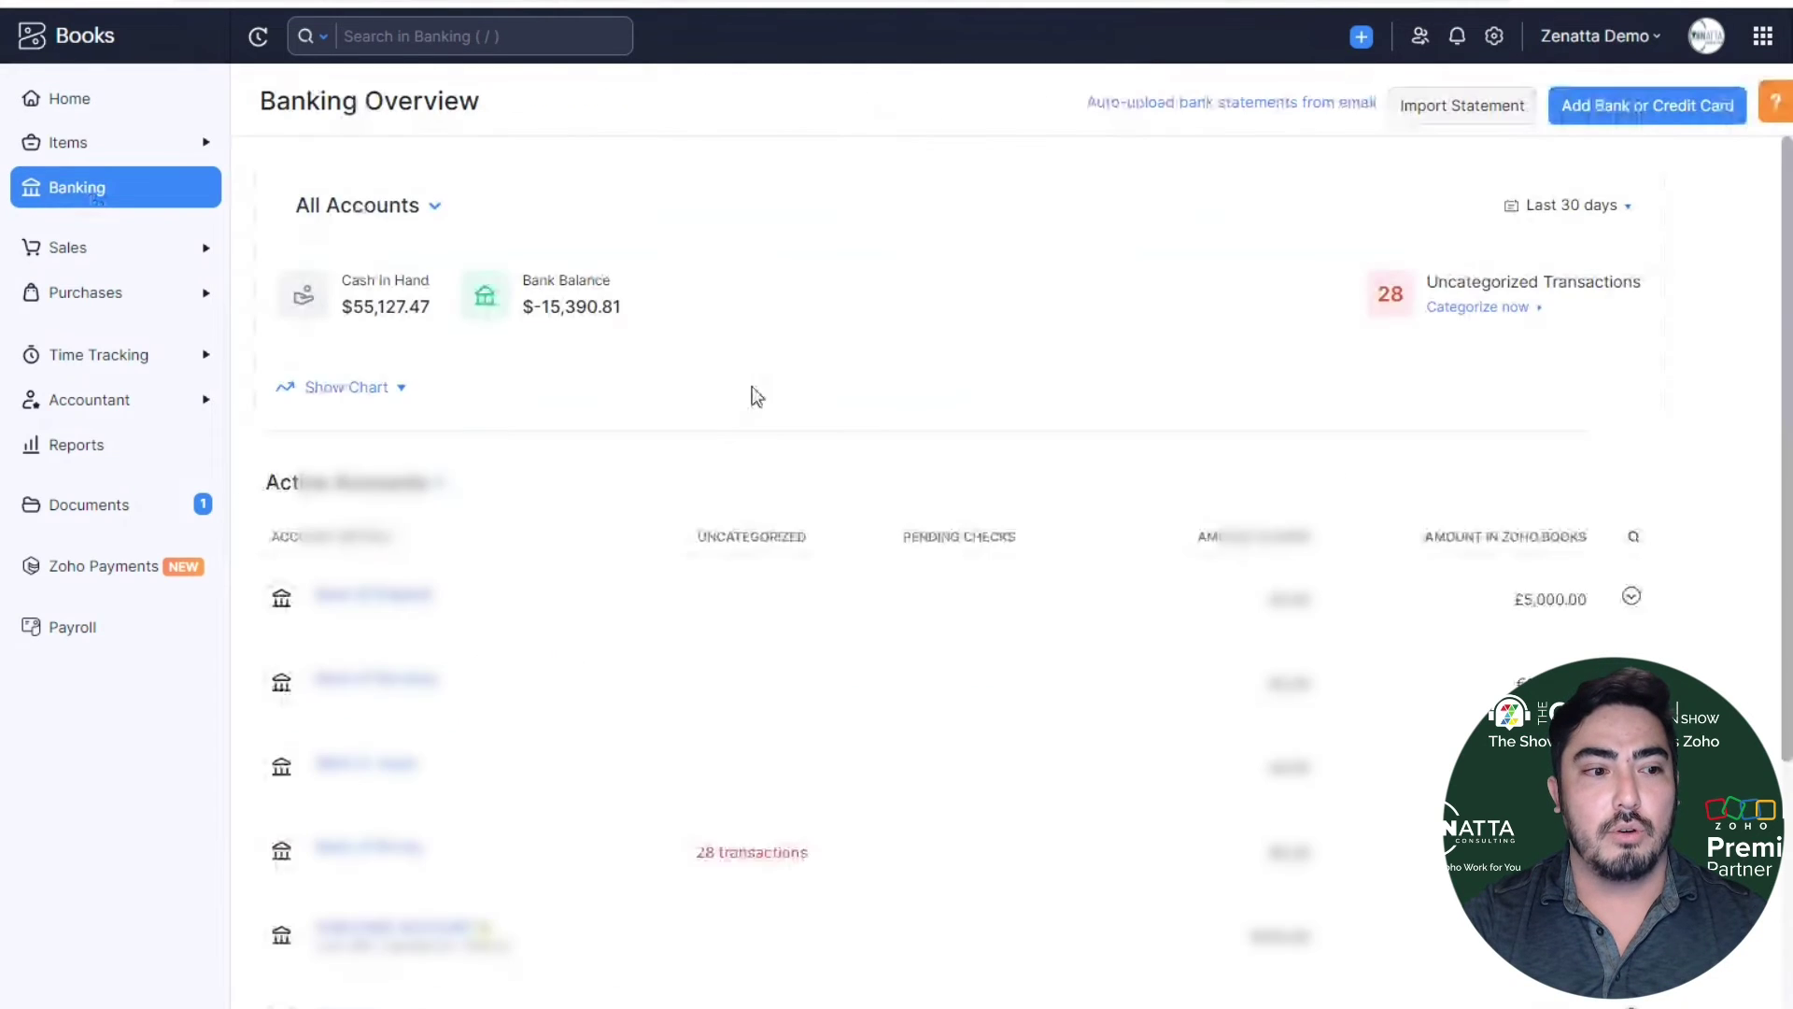
scroll(748, 392, "down", 2)
scroll(659, 310, "down", 4)
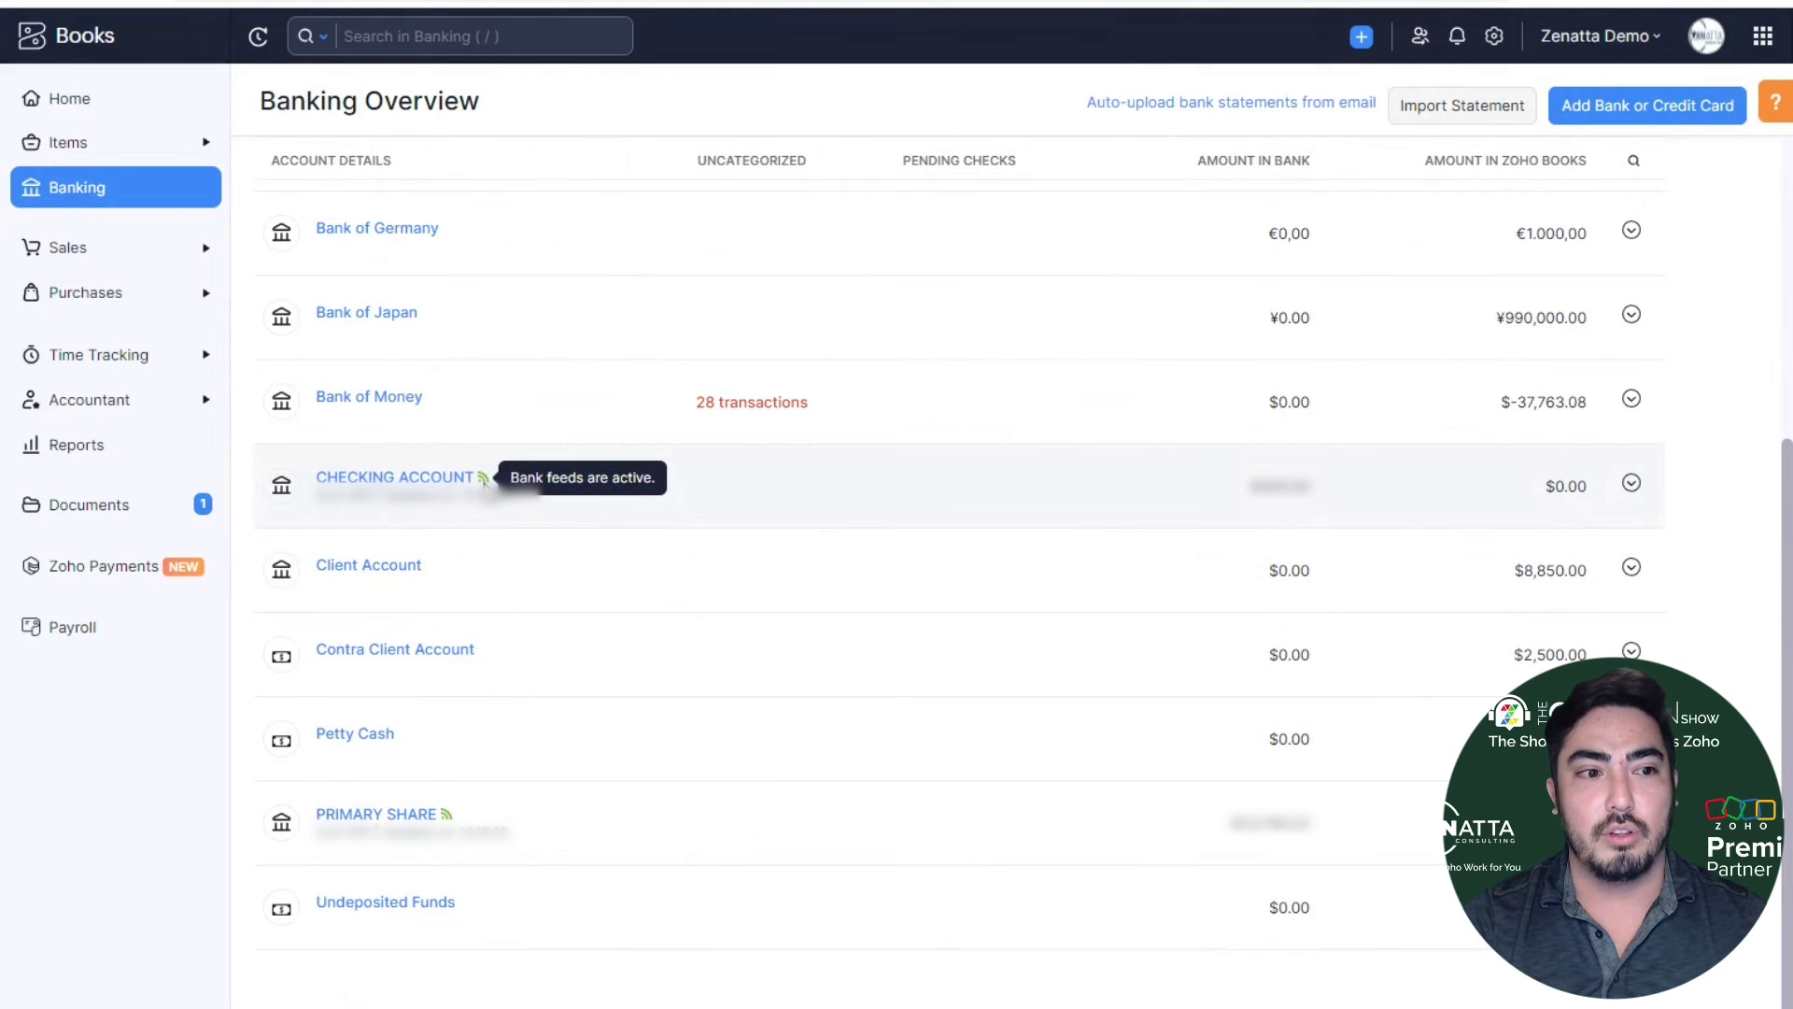
mouse_move(447, 818)
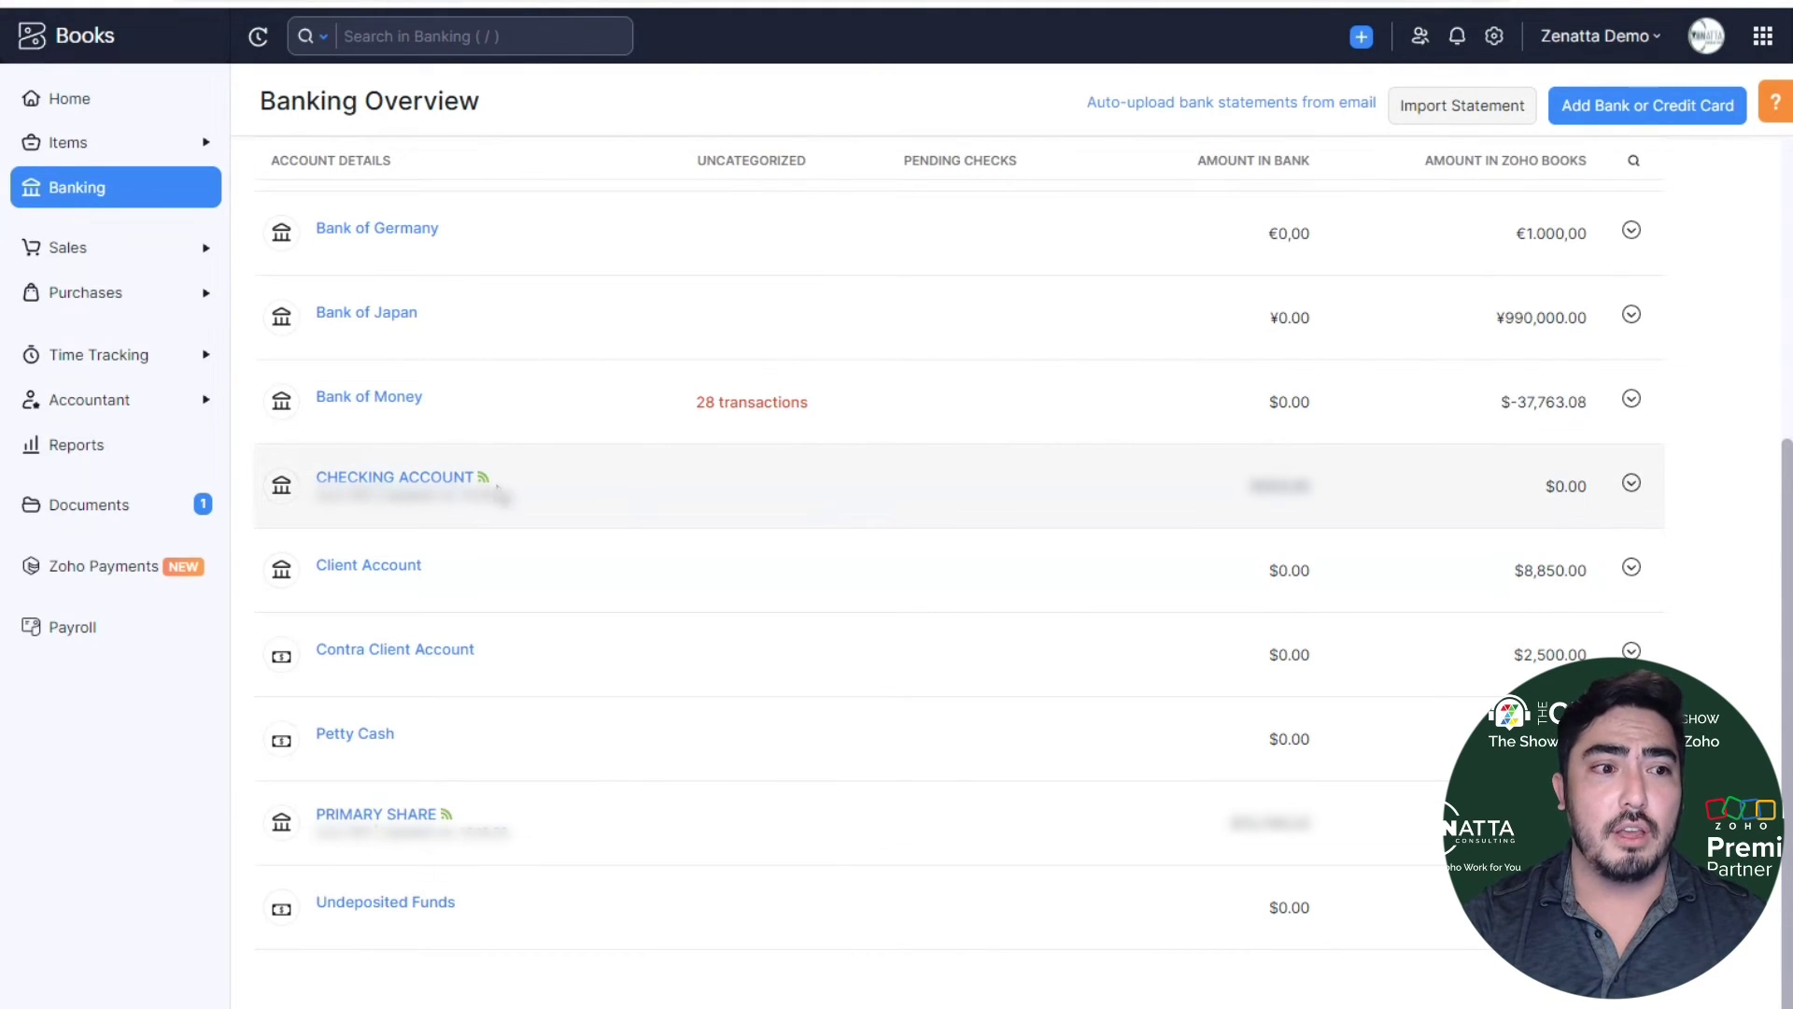
mouse_move(485, 480)
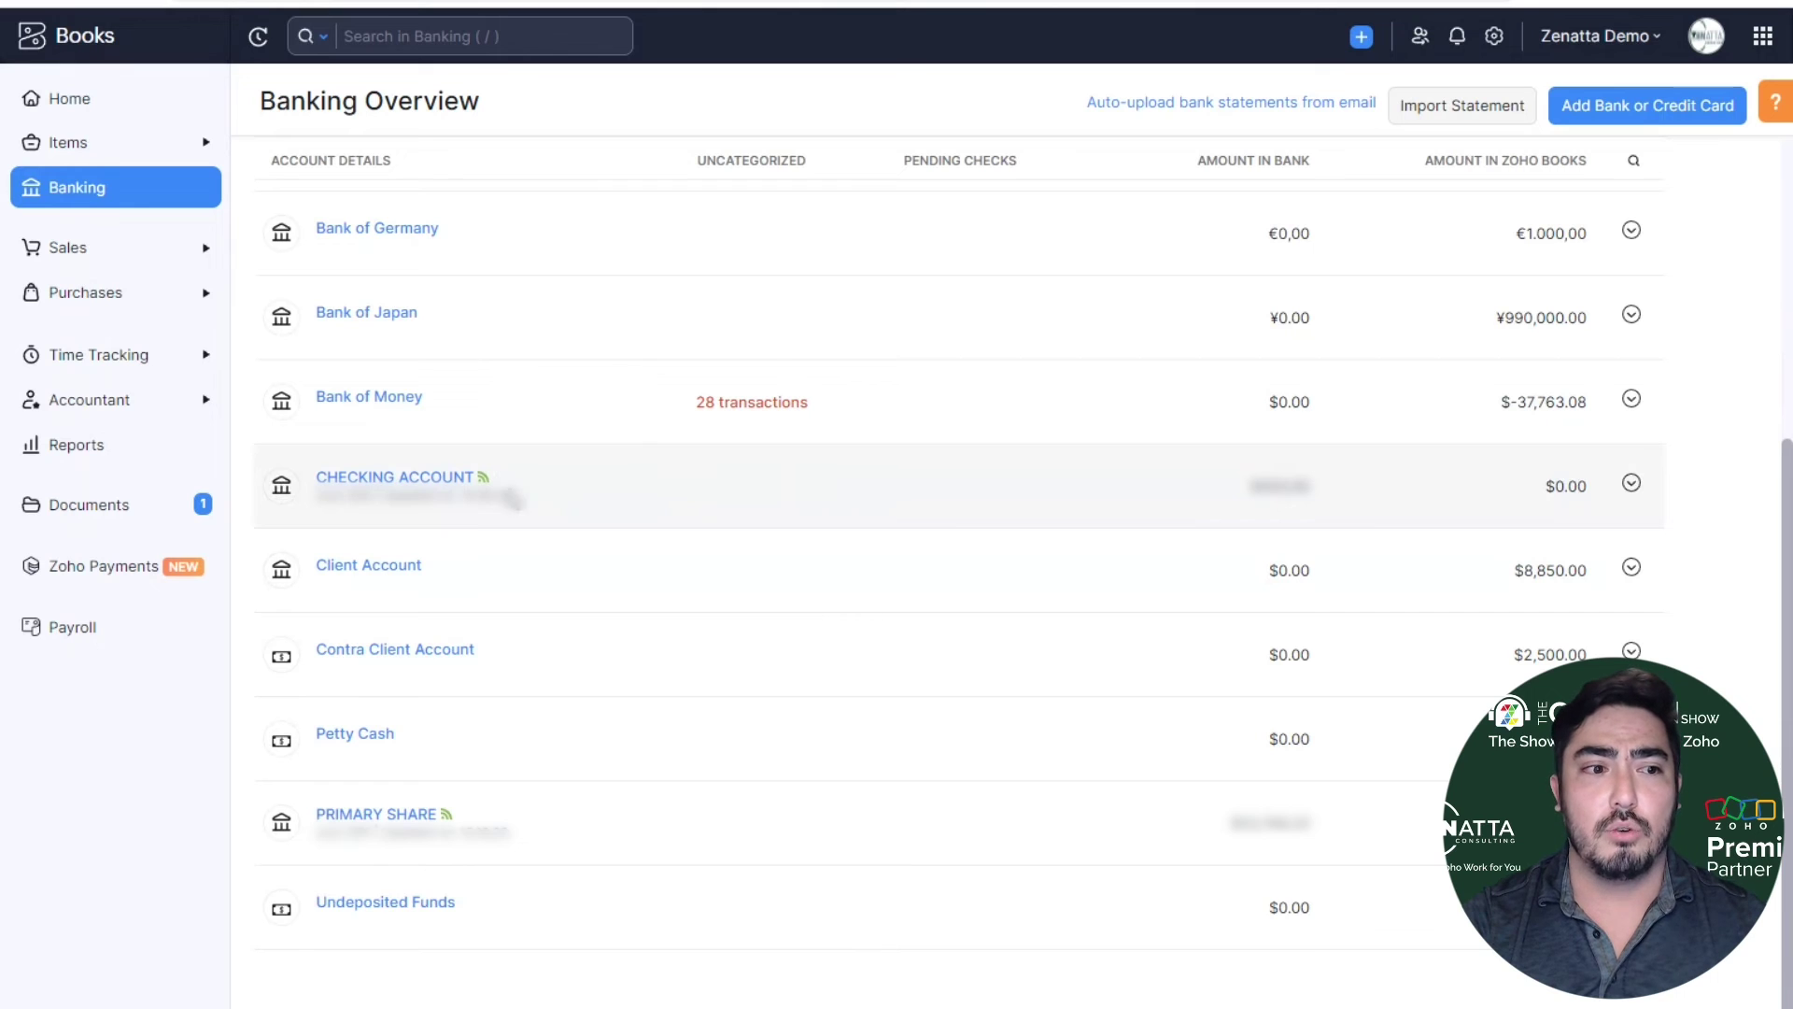
left_click(443, 478)
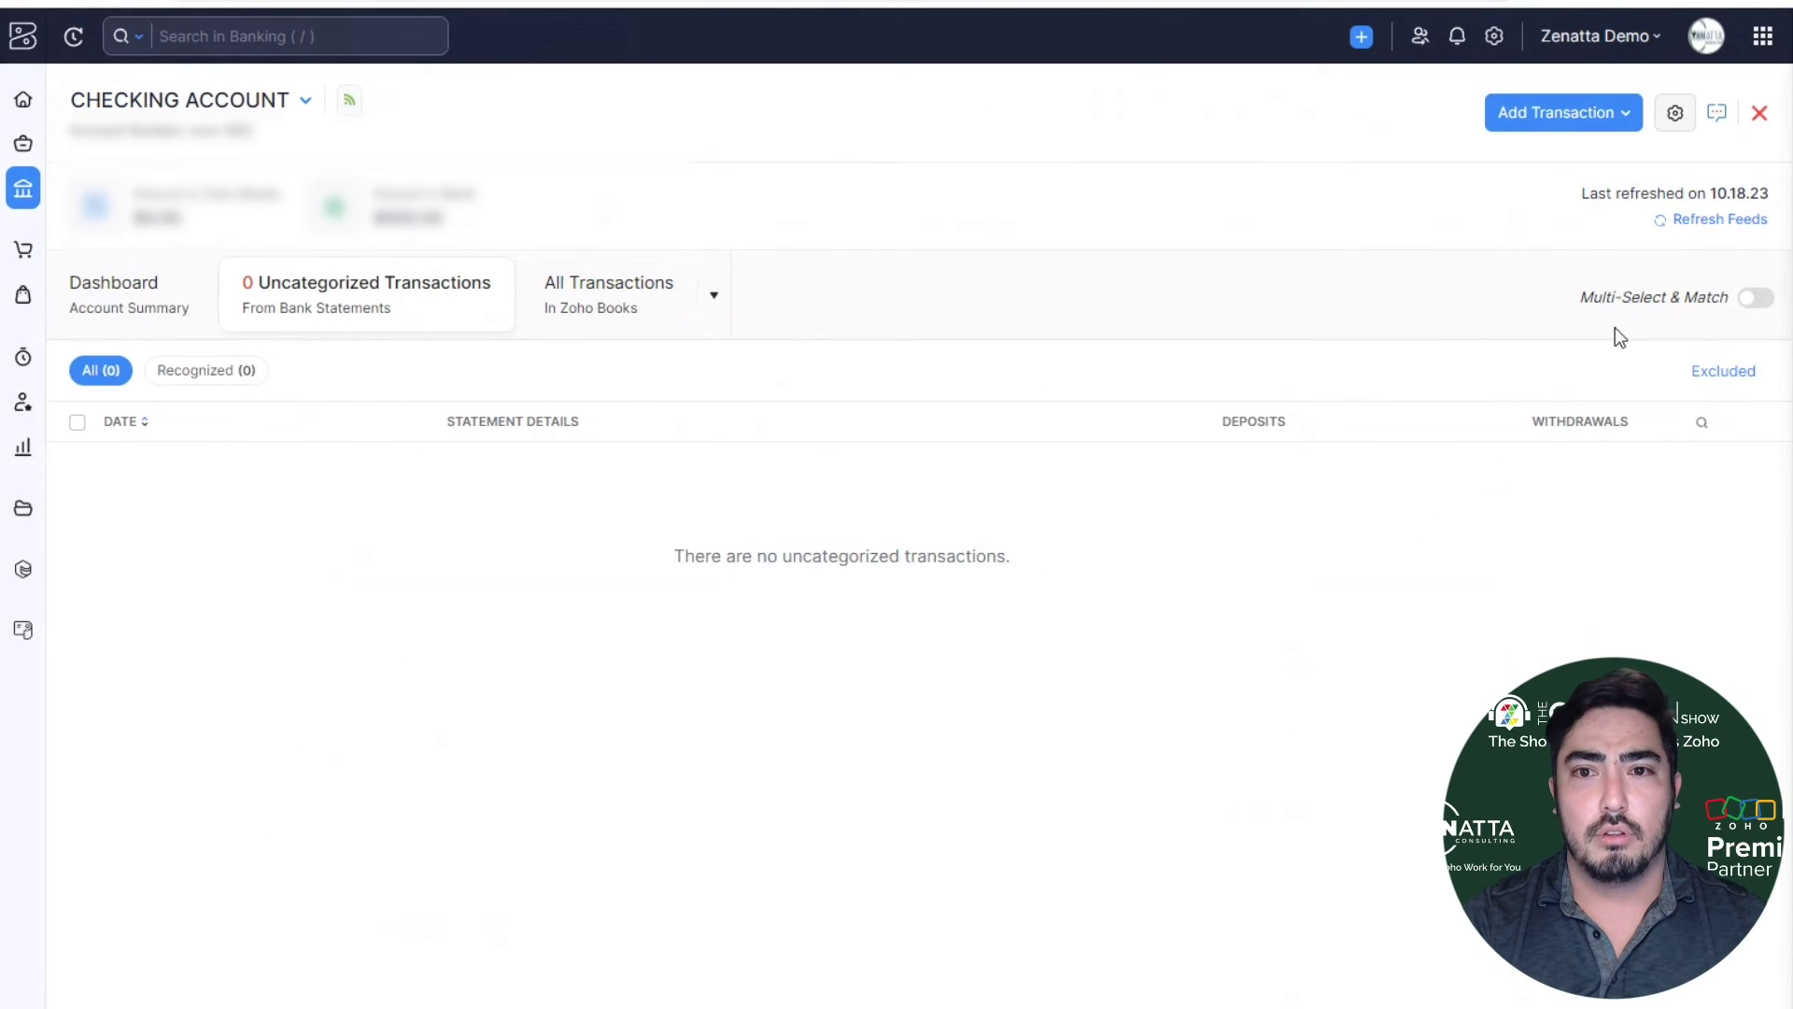
left_click(1677, 124)
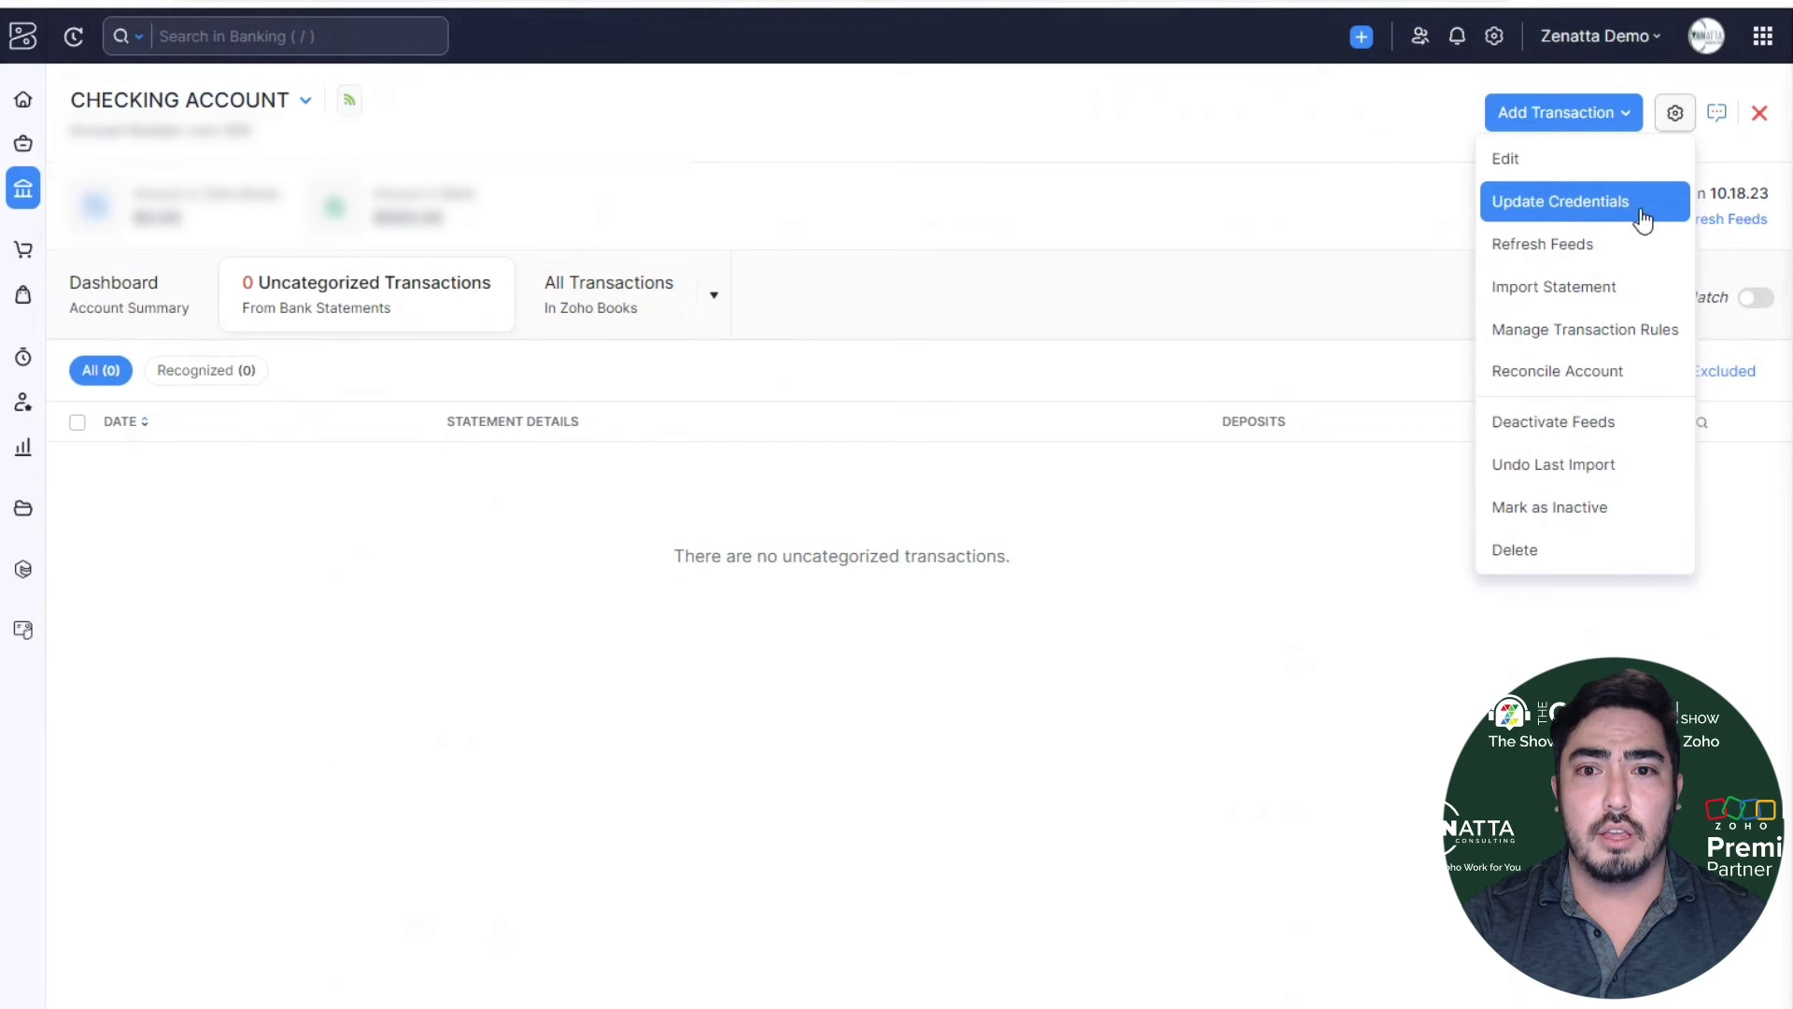
left_click(1640, 211)
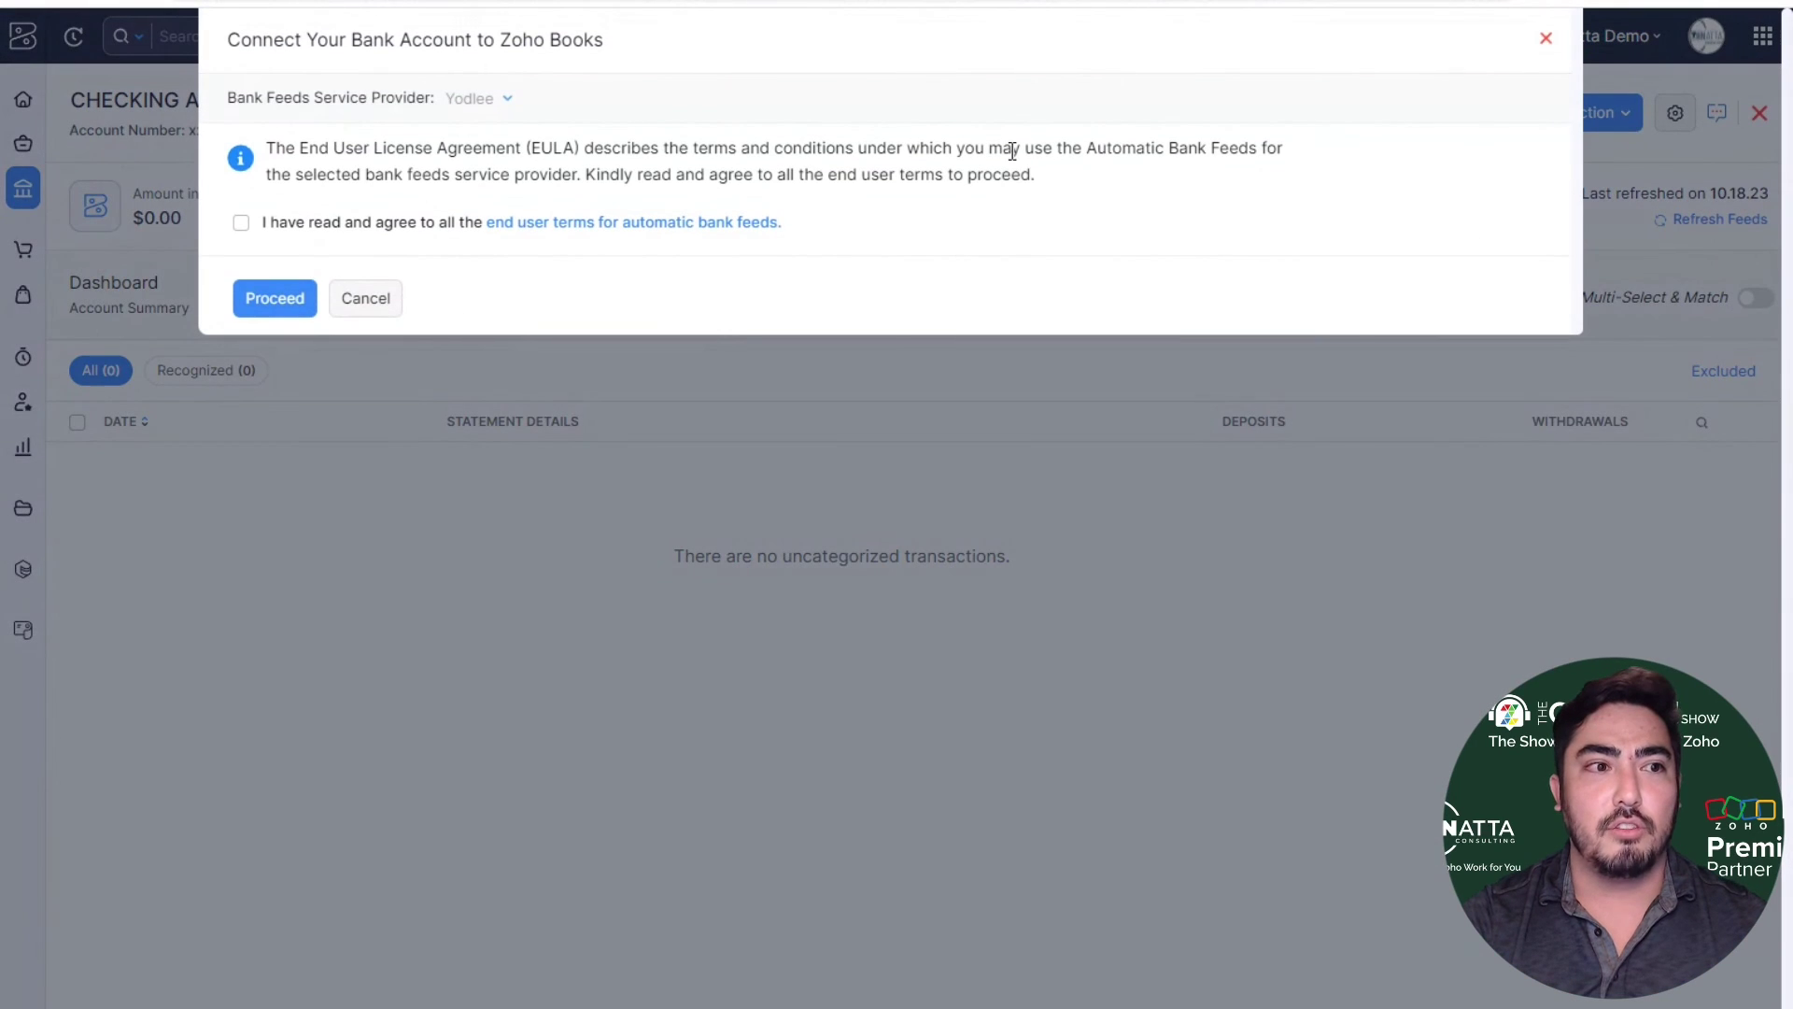
left_click(333, 230)
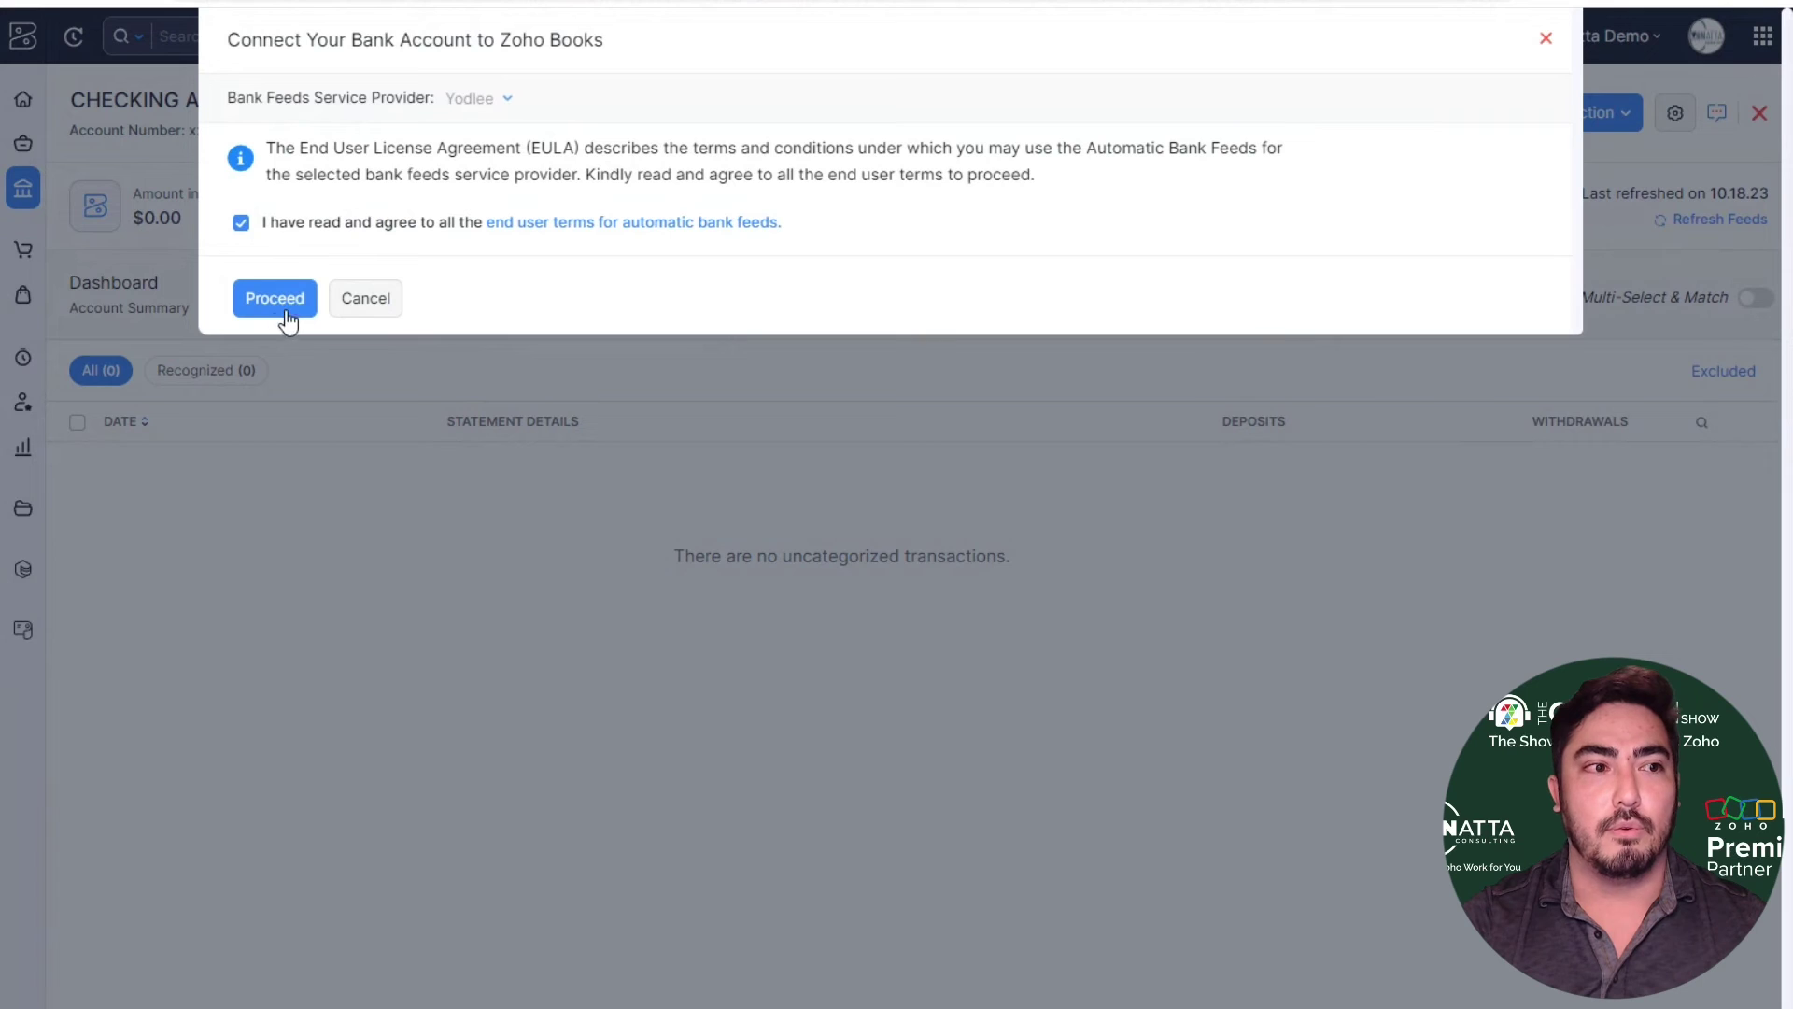
left_click(275, 299)
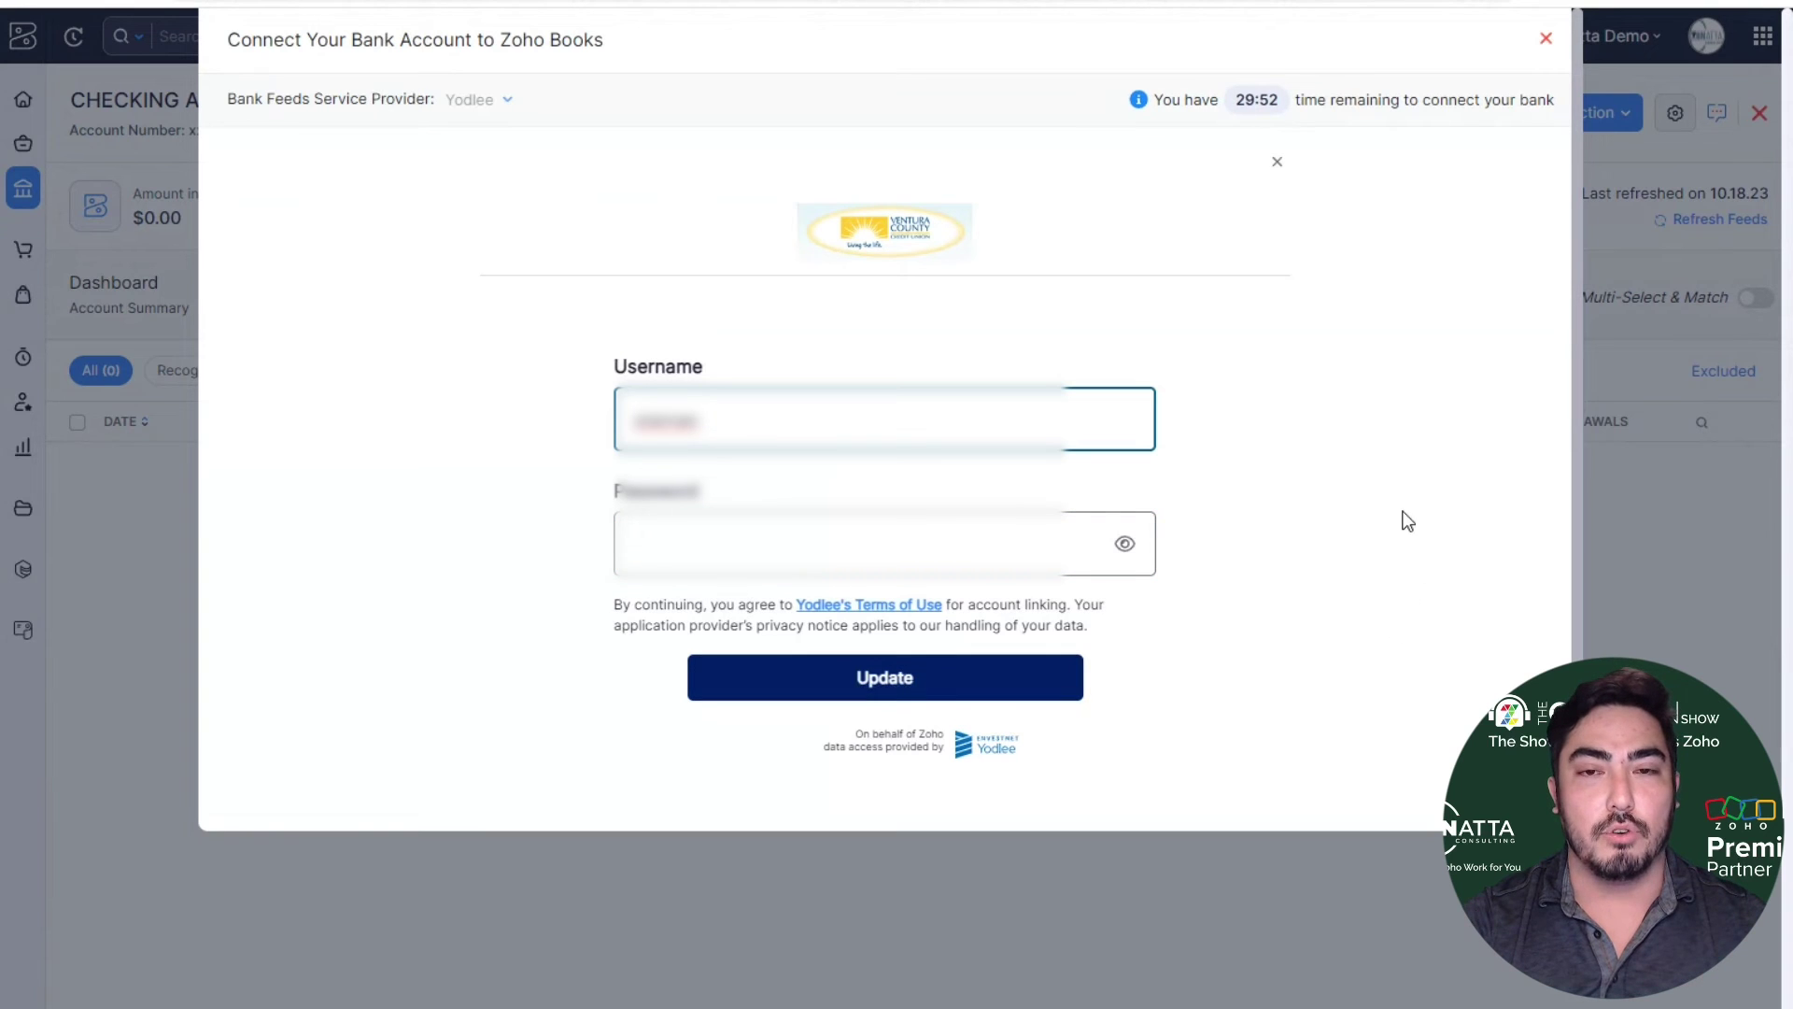
left_click(1546, 39)
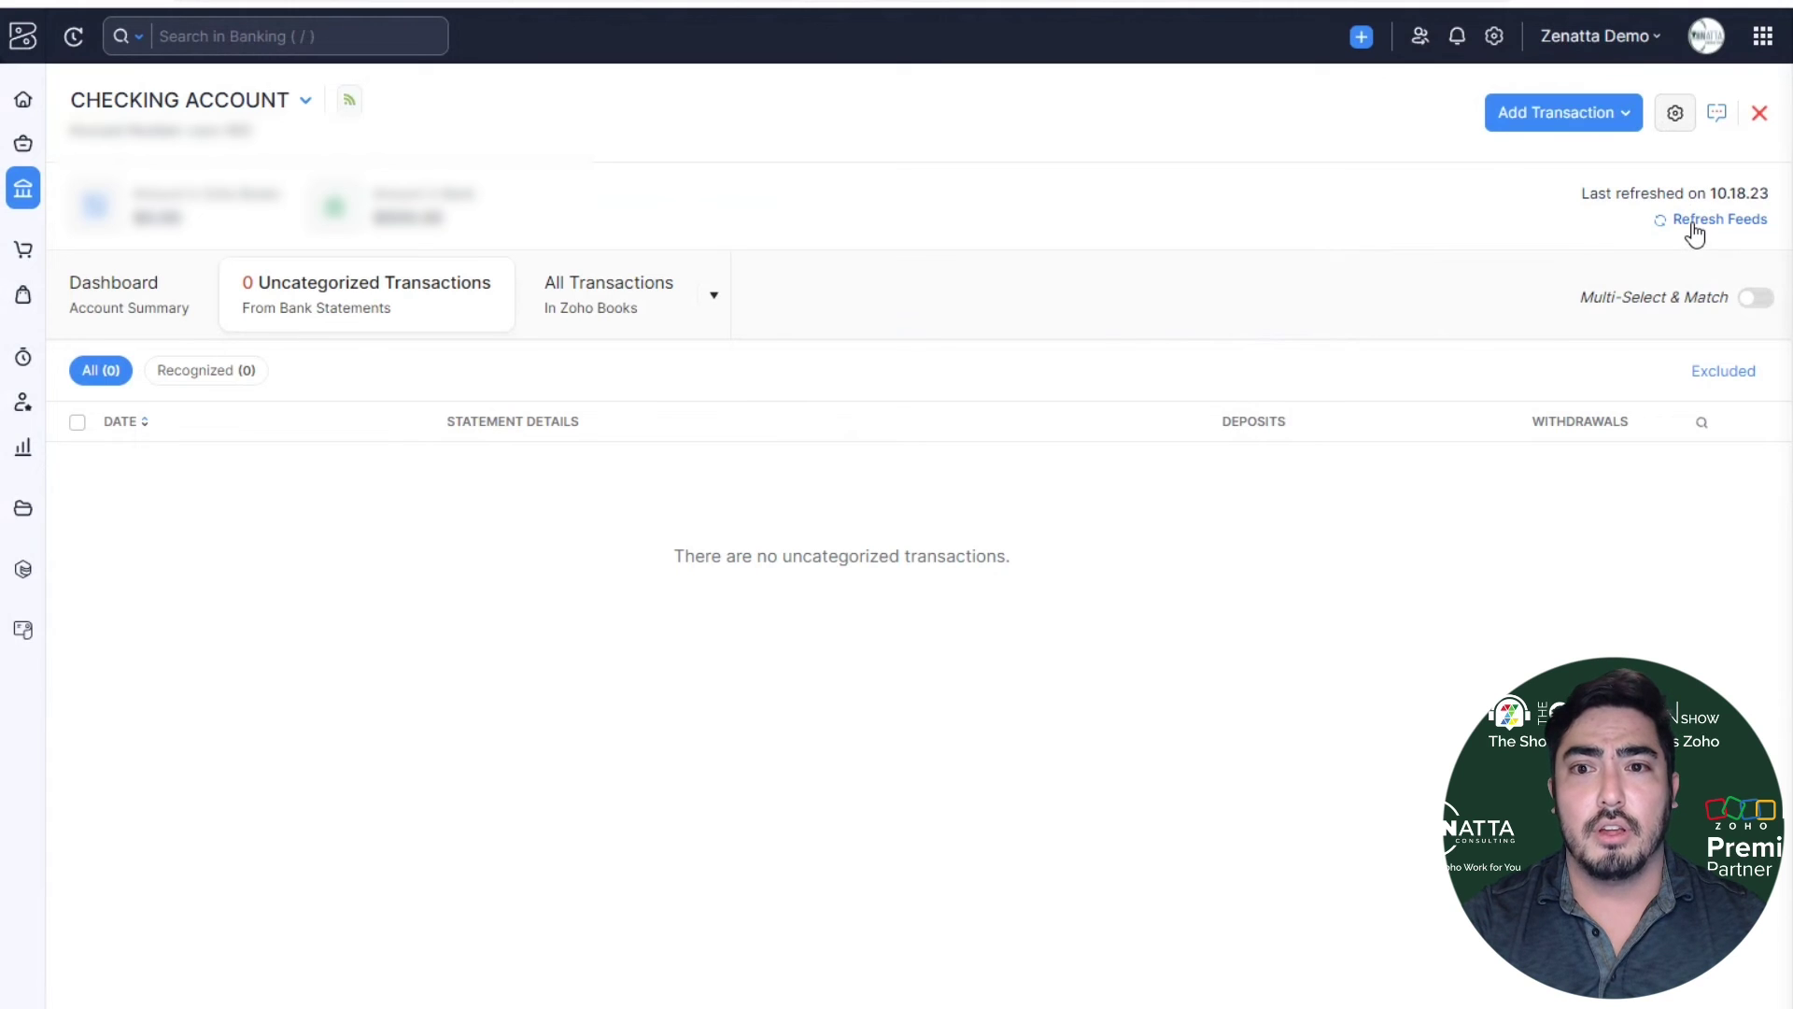
- Refresh the checking account's feeds starting from October 18, 2023 (10.18.23)
left_click_drag(1580, 194, 1770, 191)
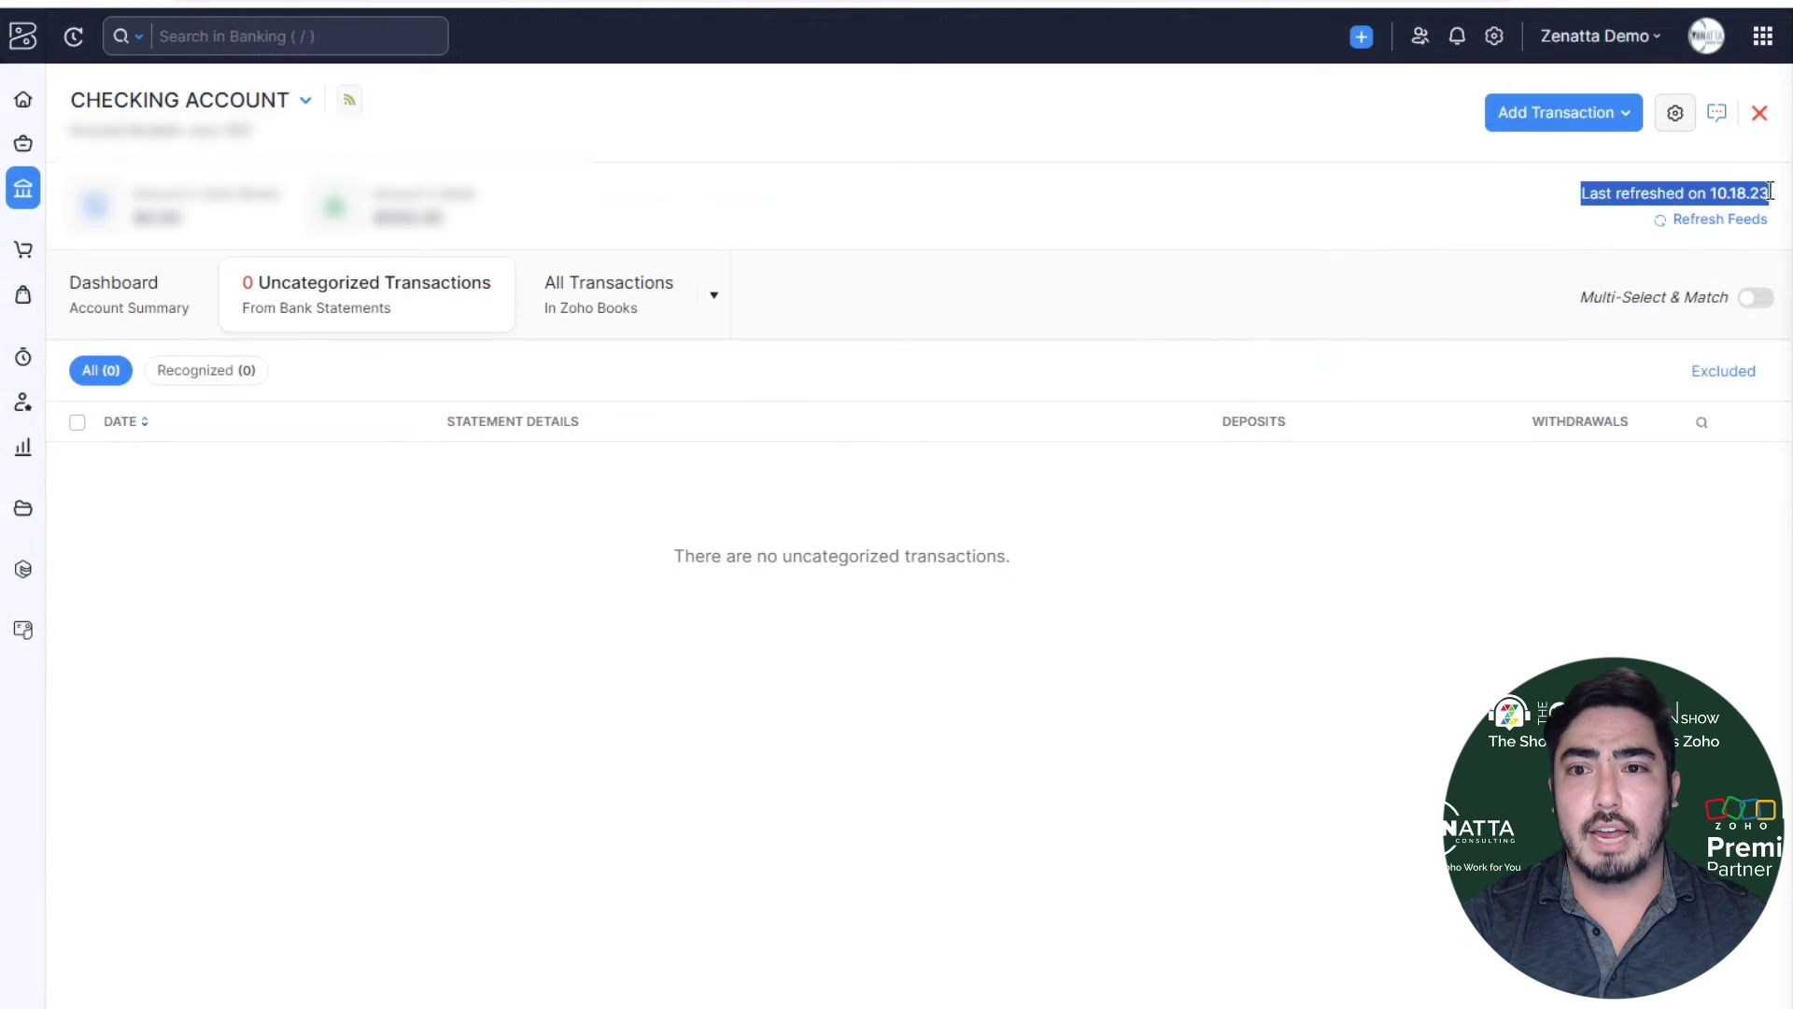
left_click(1722, 252)
left_click(1720, 222)
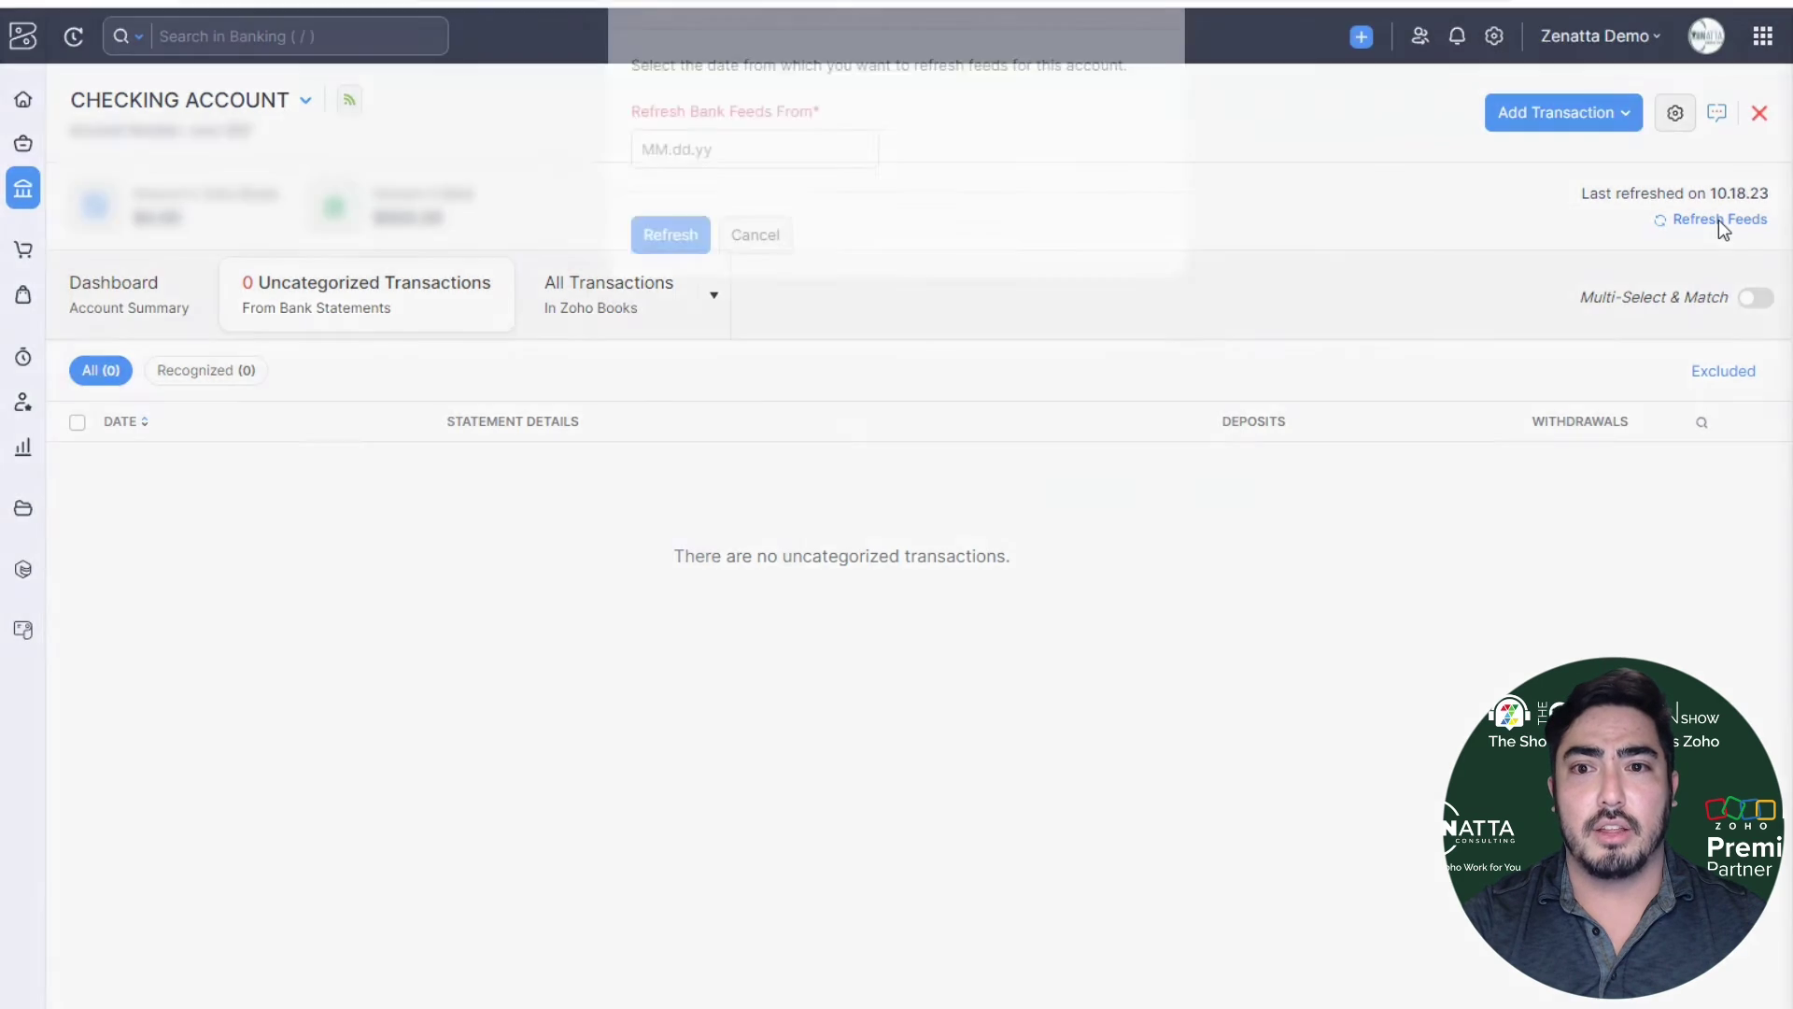
left_click(821, 192)
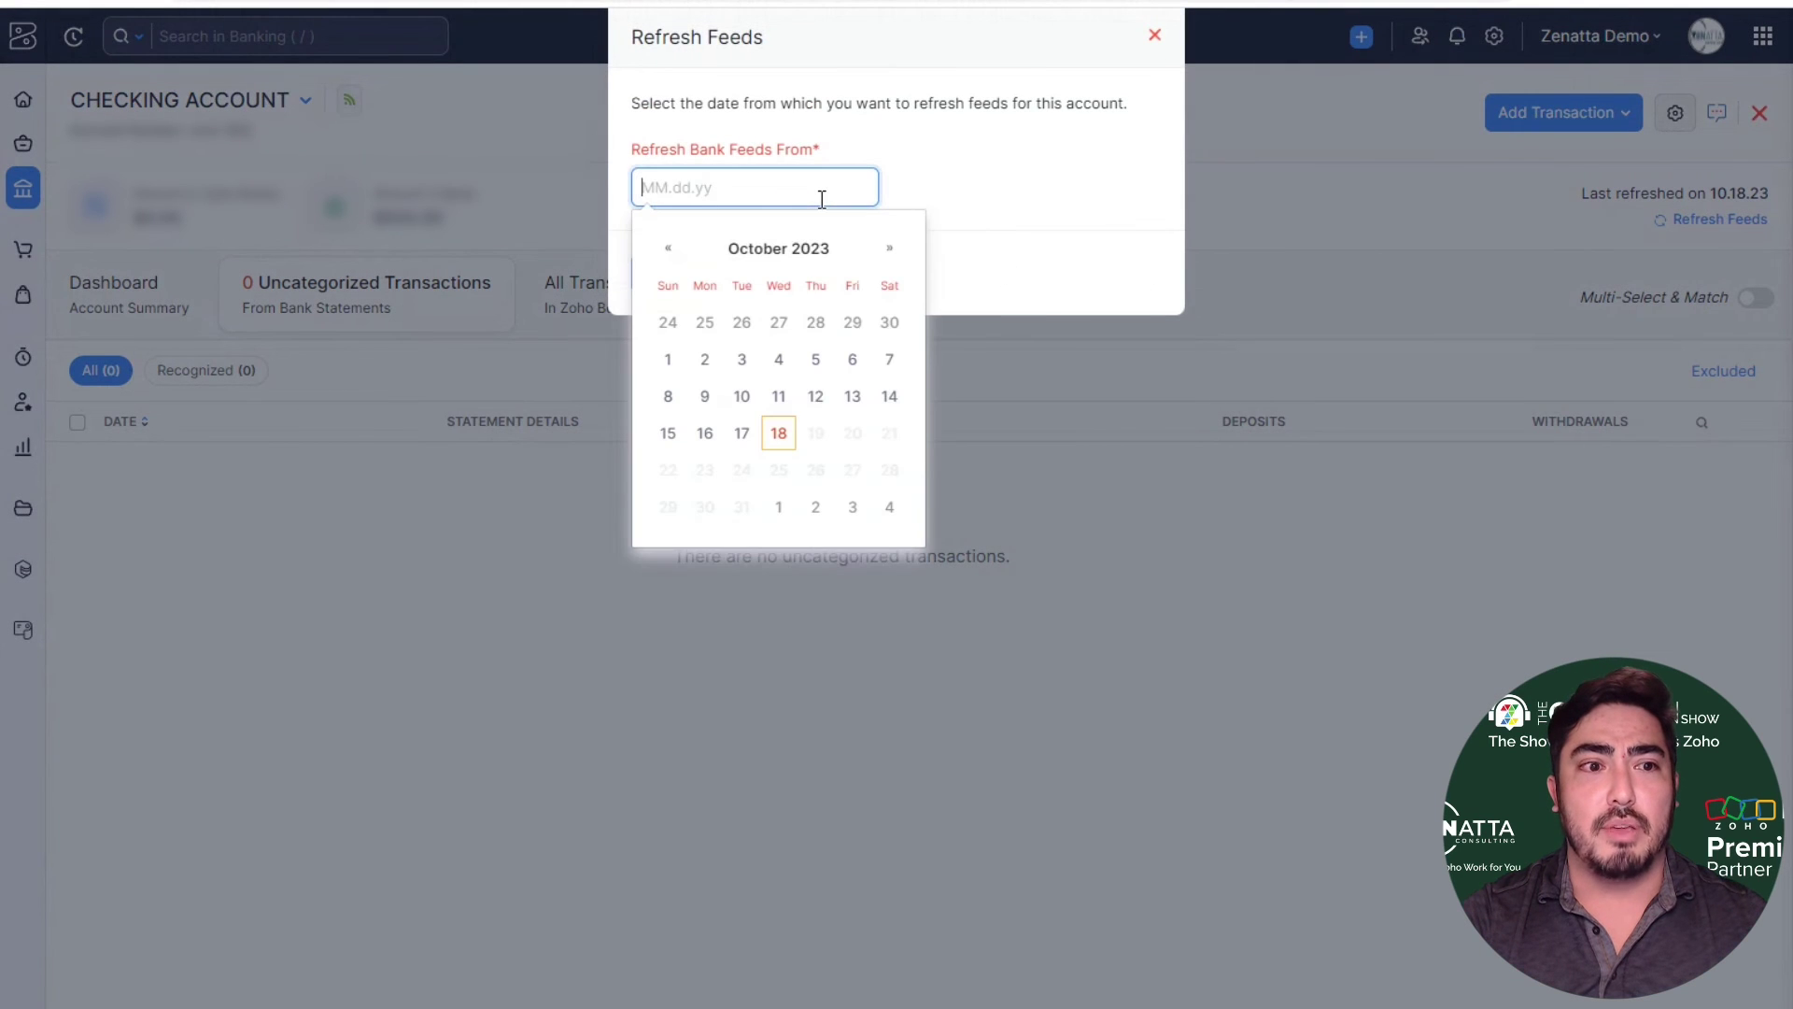
left_click(786, 437)
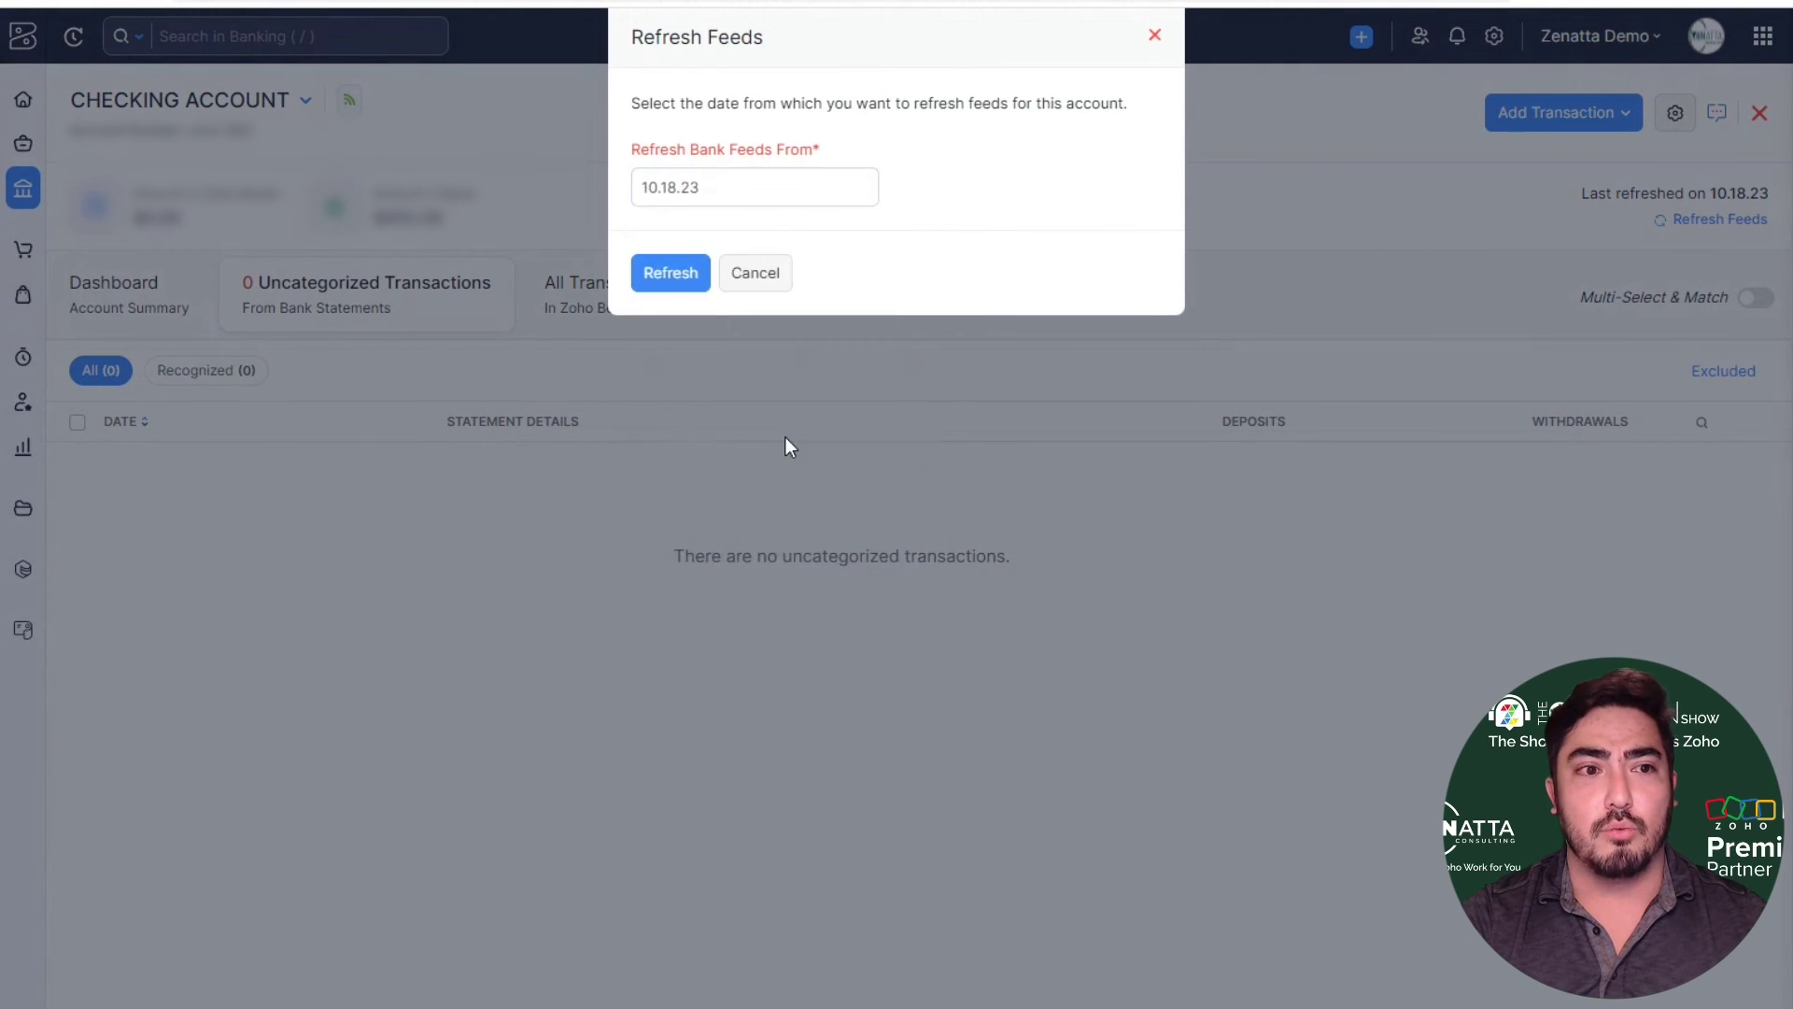
left_click(672, 277)
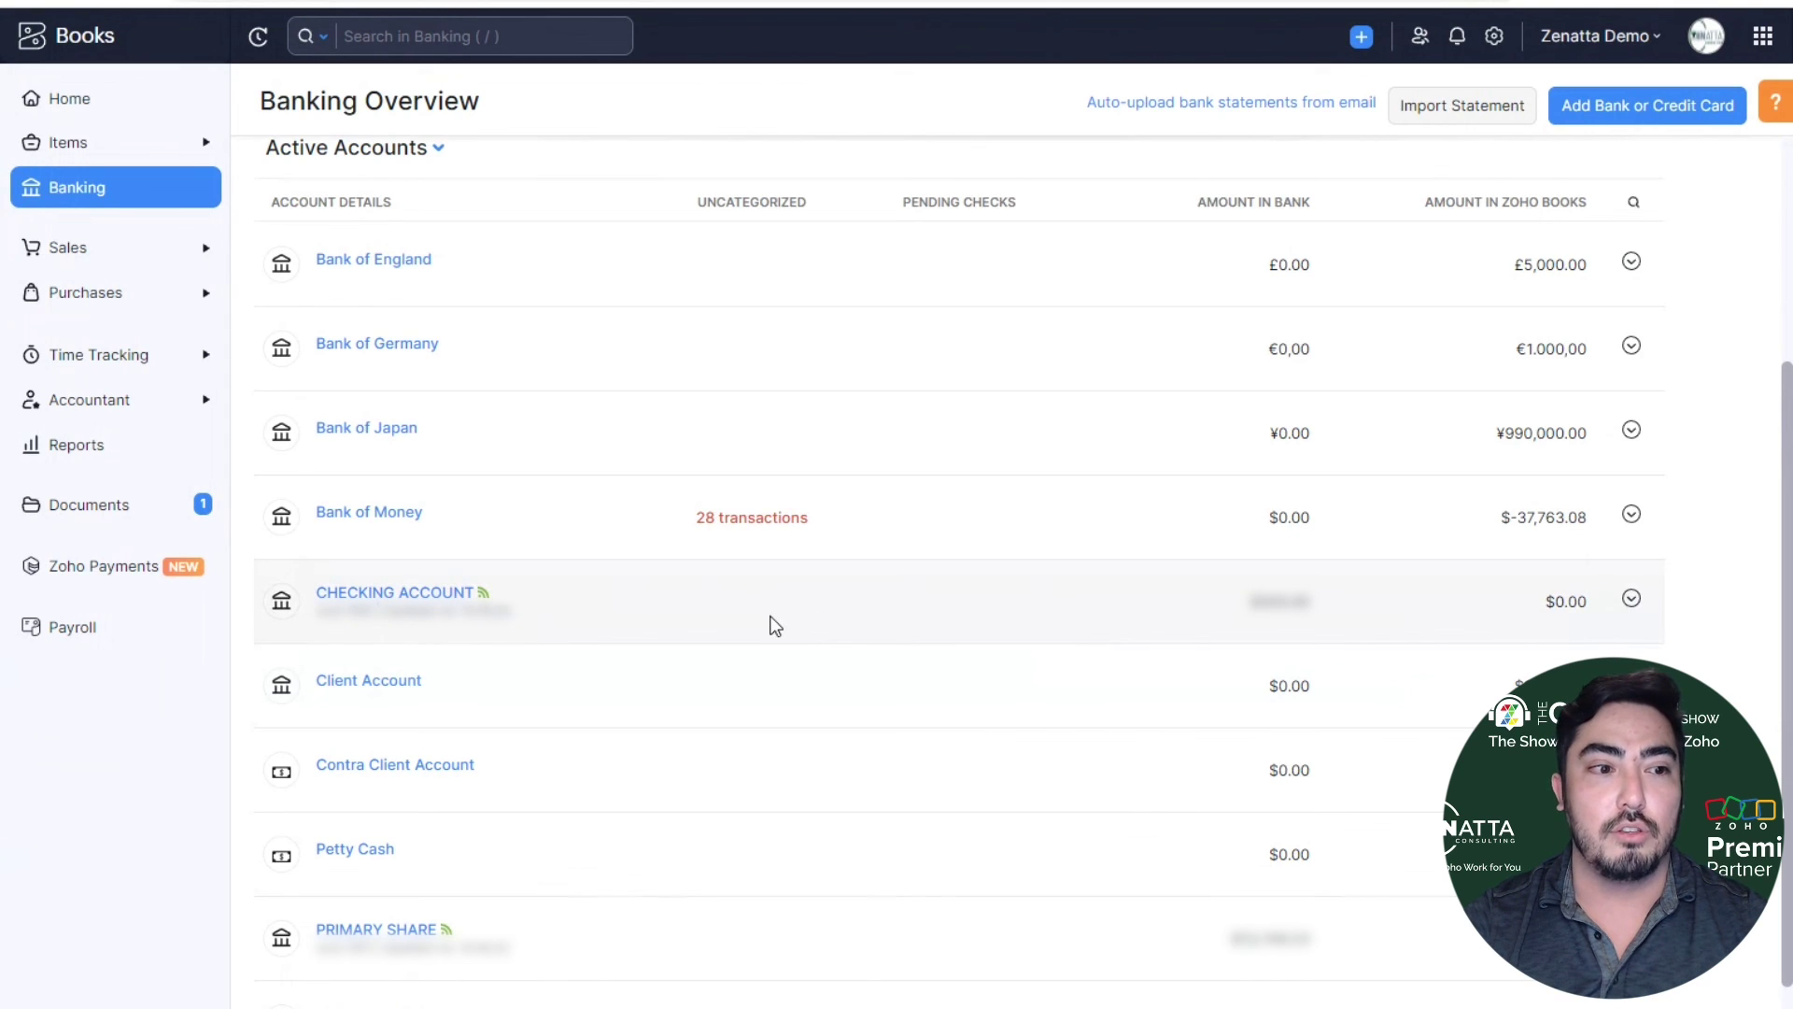
- Deactivate the CHECKING ACCOUNT bank feeds, then start reactivating them with Plaid as provider
left_click(431, 596)
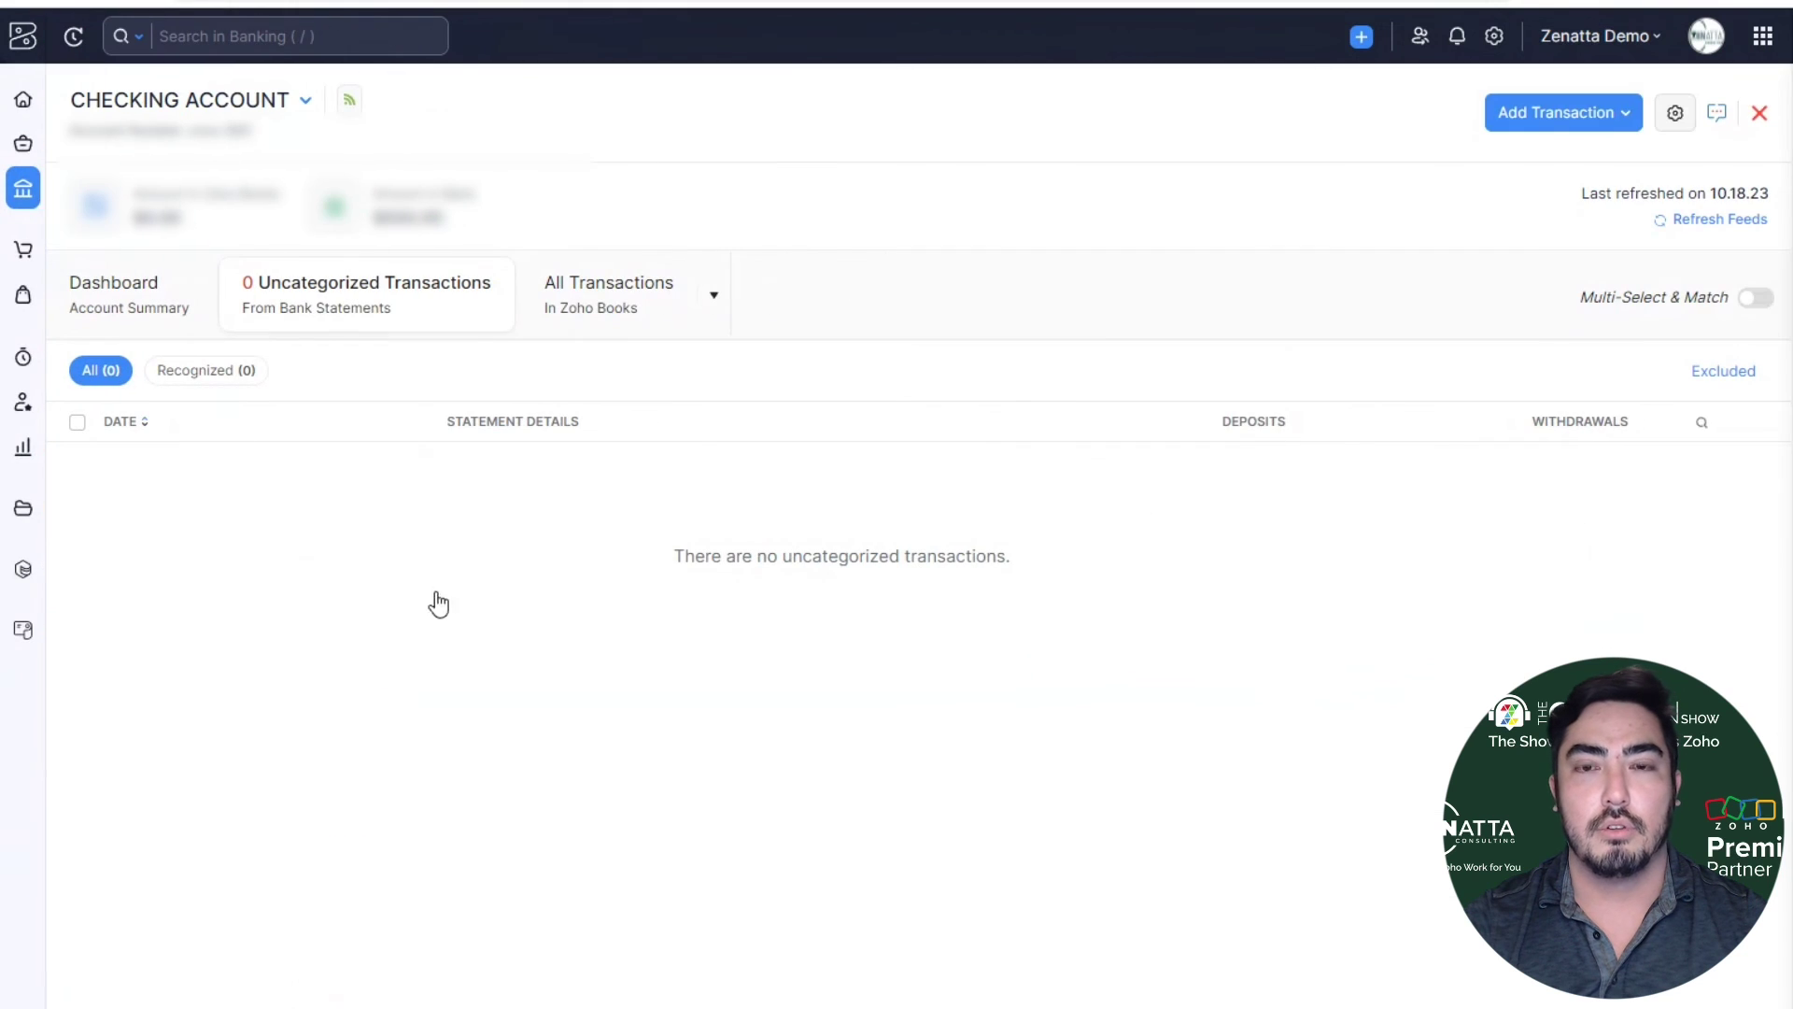
left_click(1674, 113)
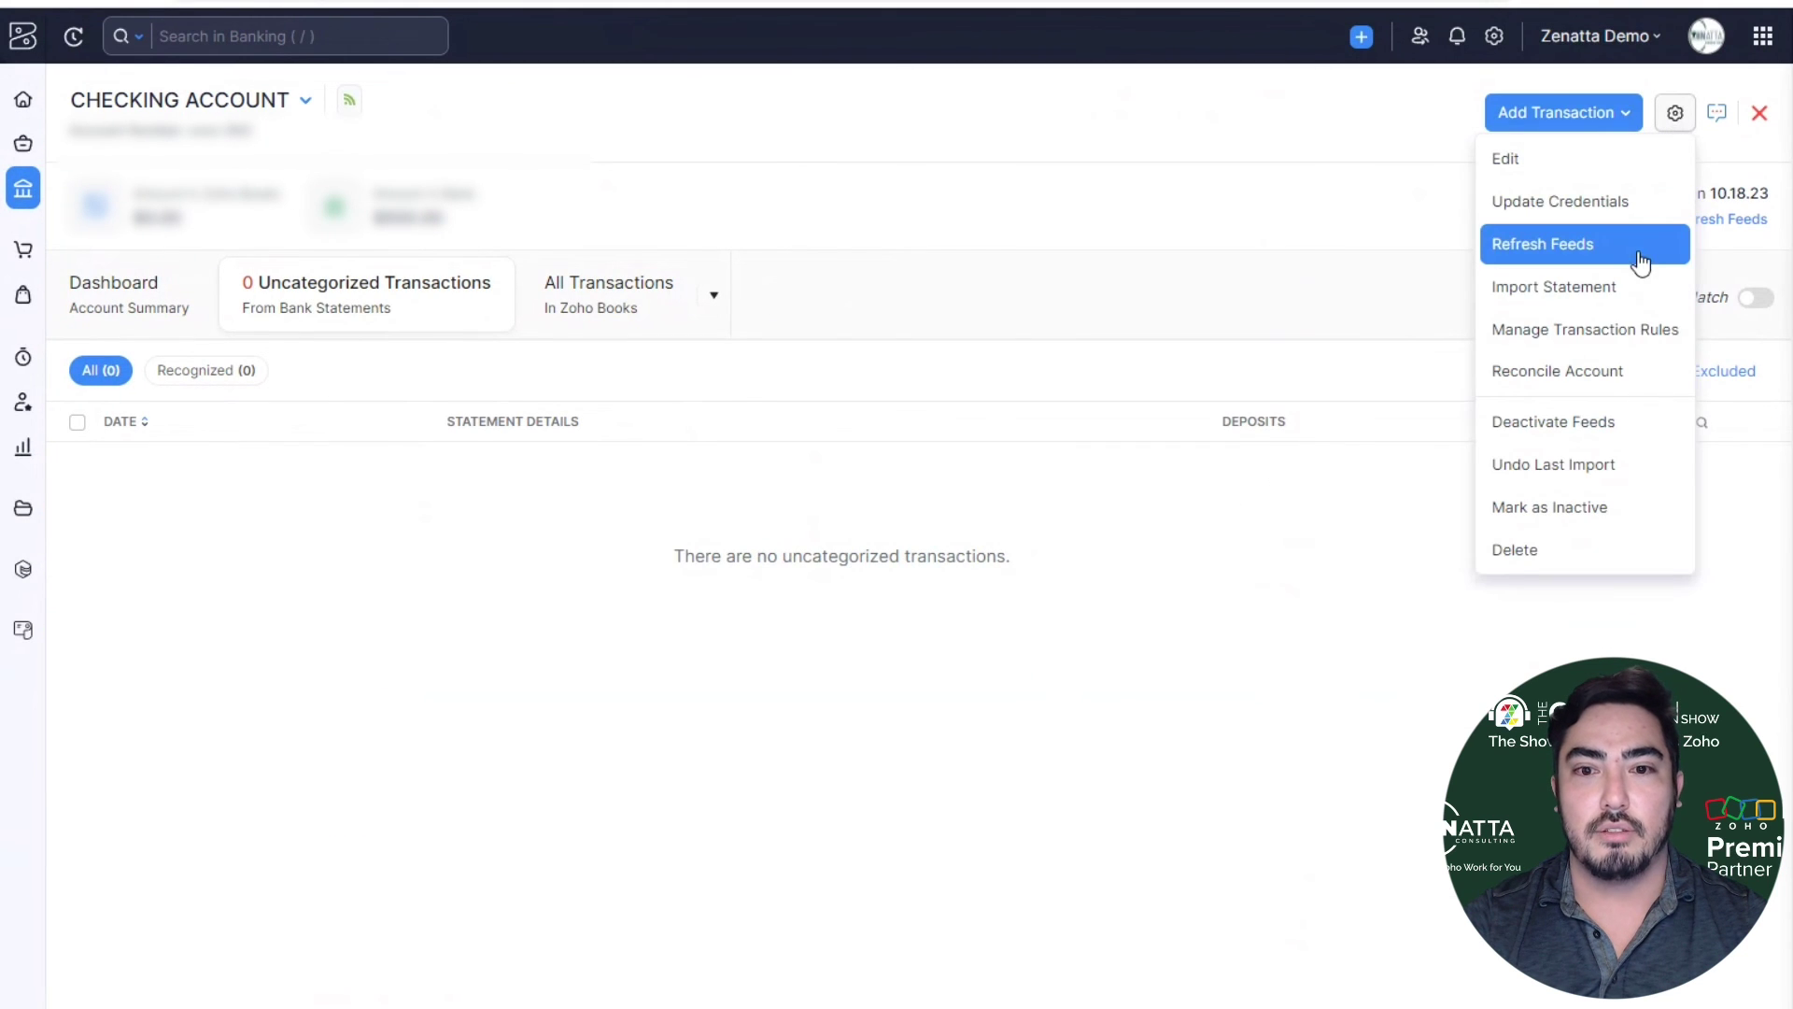
left_click(1599, 428)
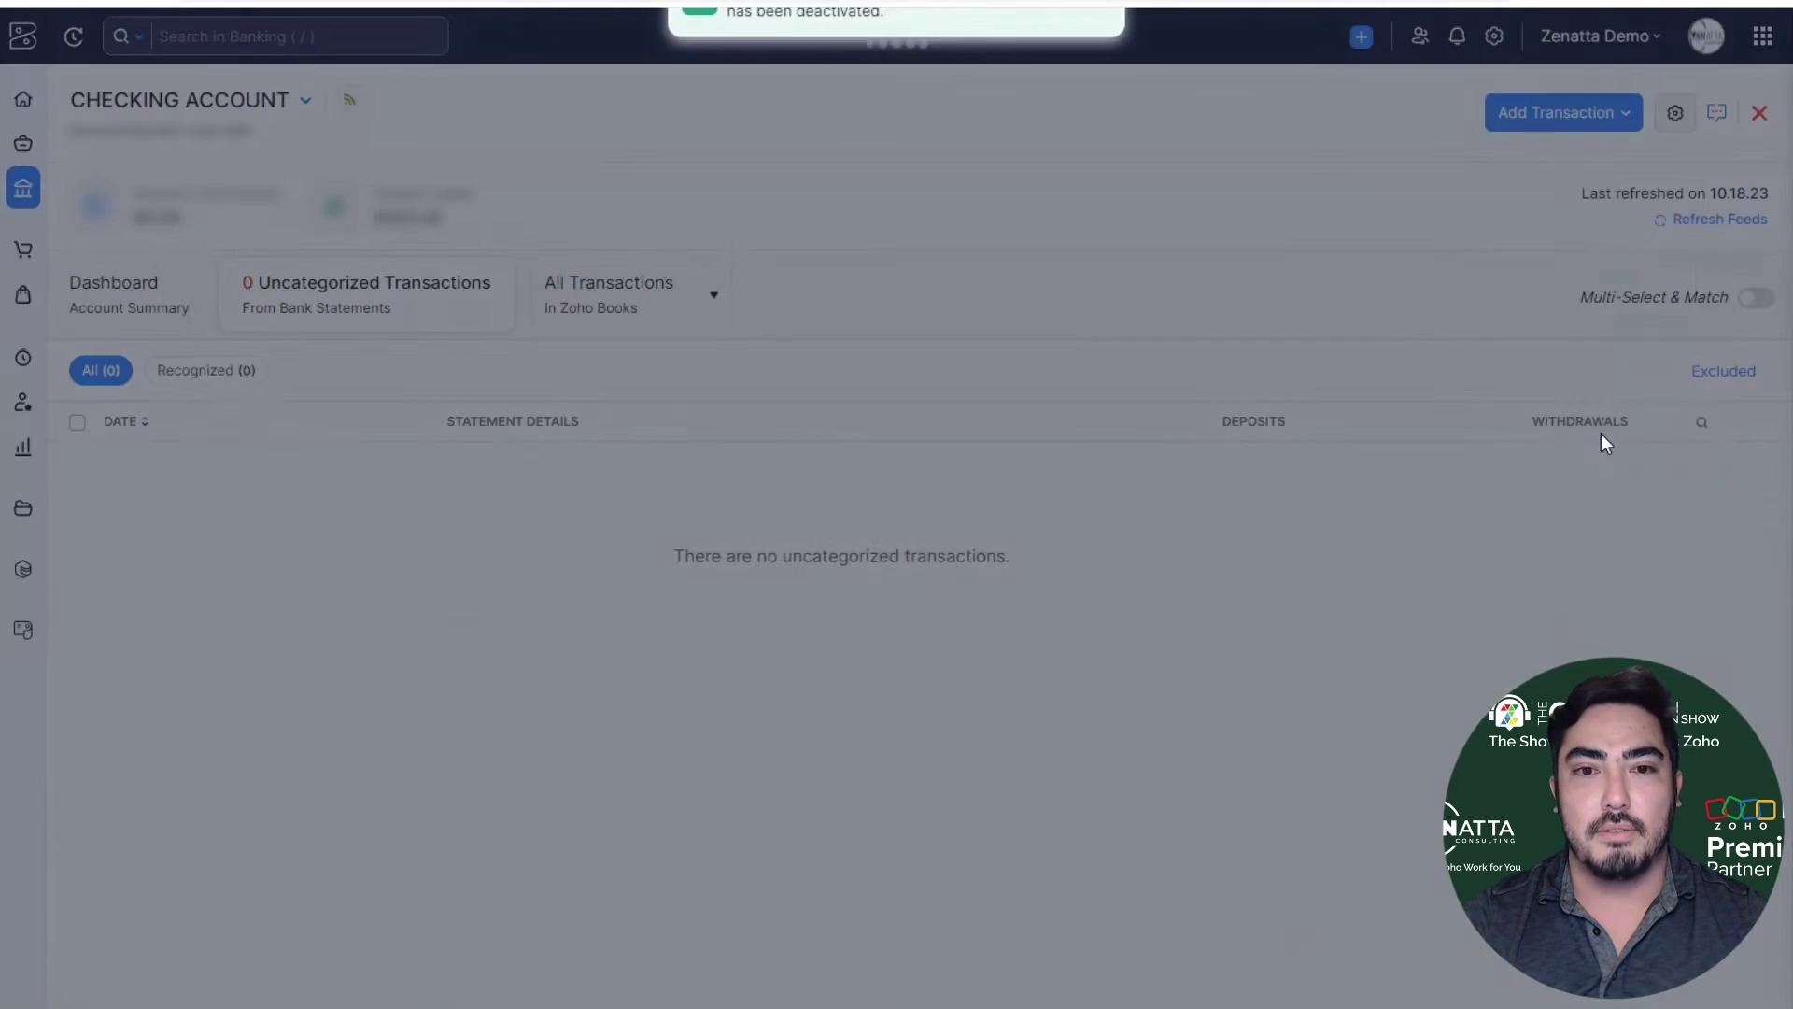
left_click(1674, 113)
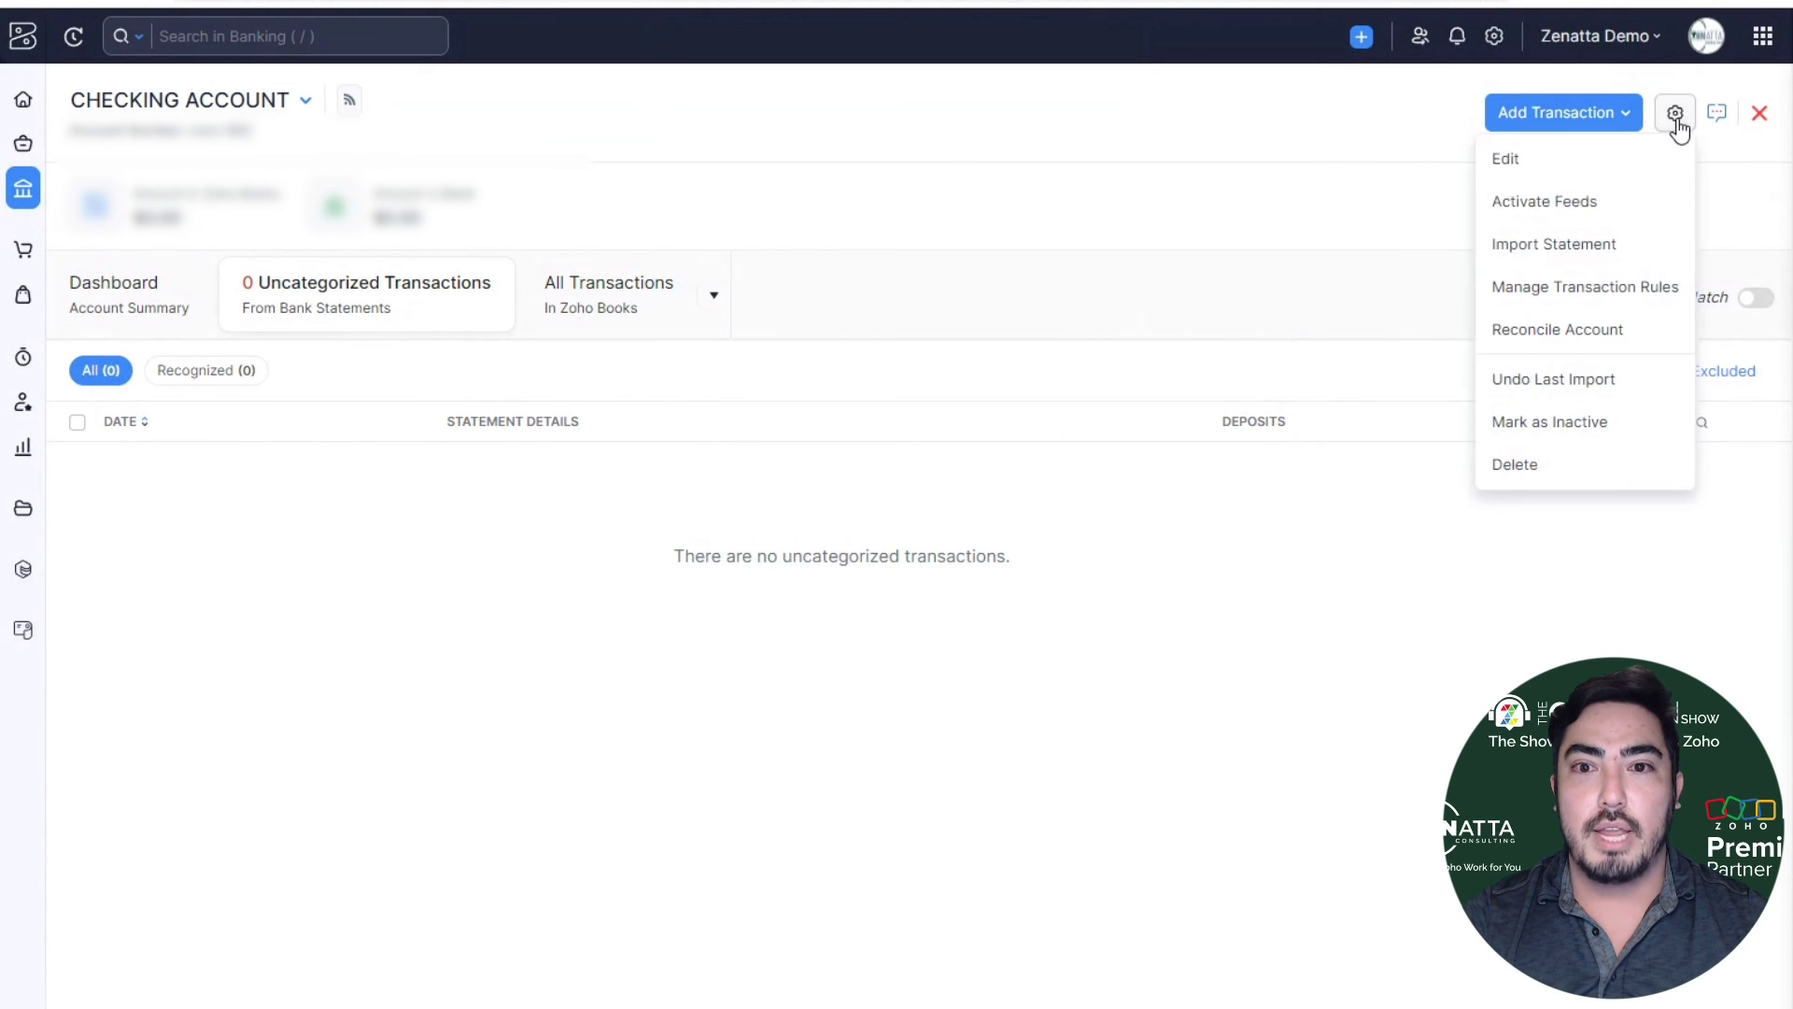
left_click(1644, 205)
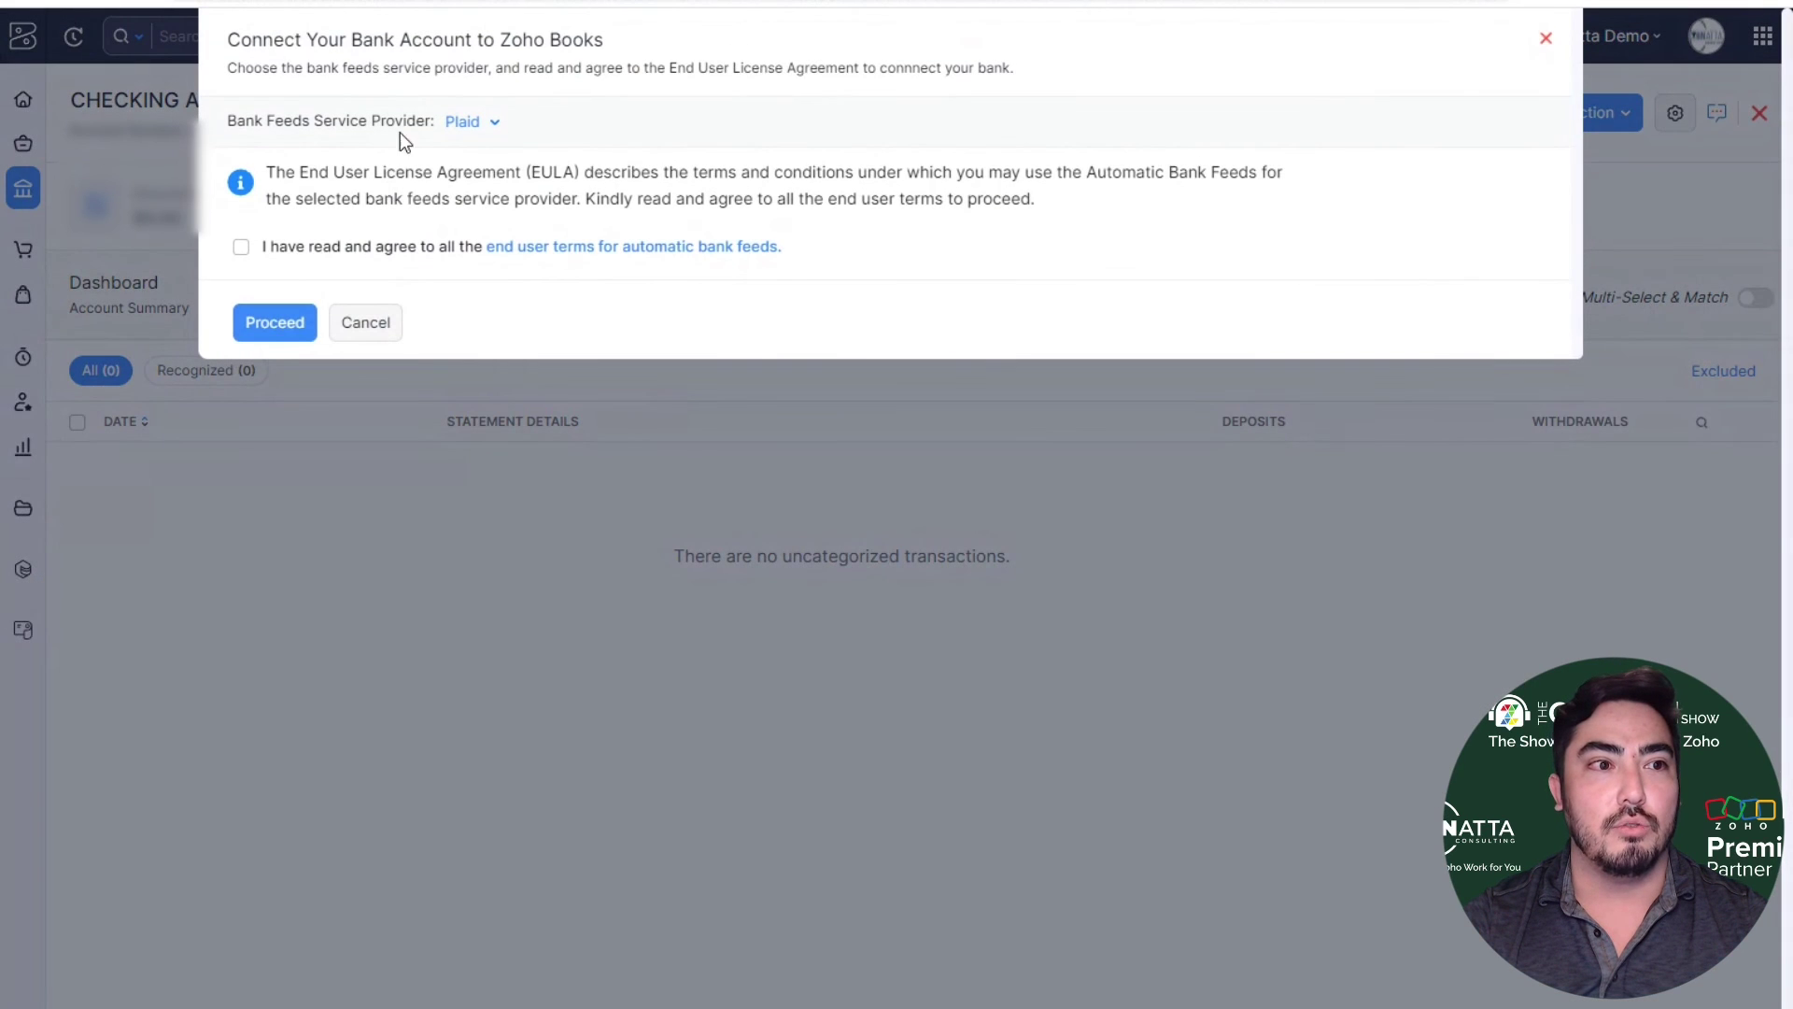